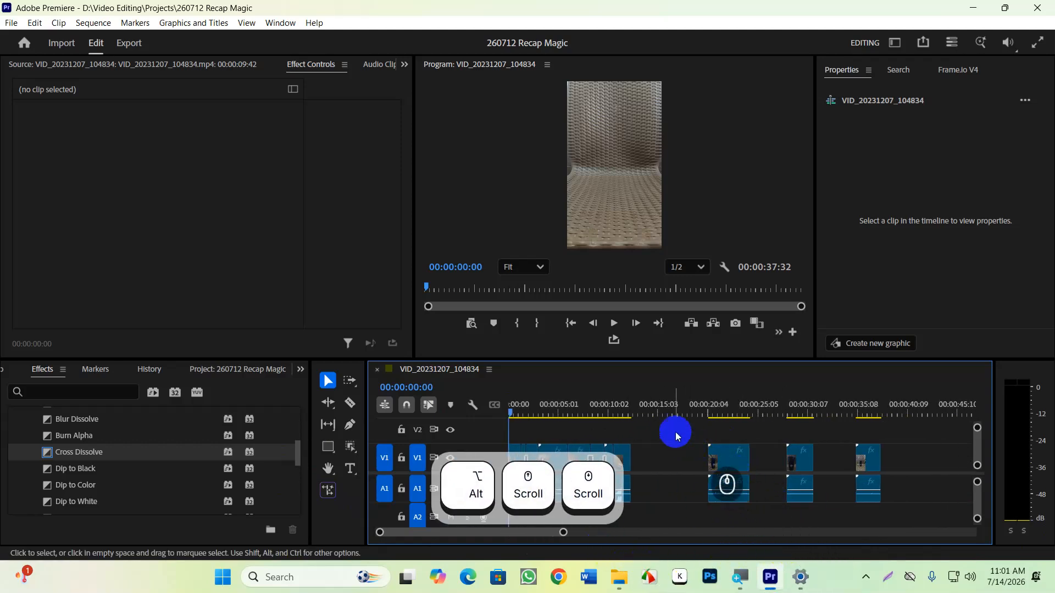
# Delete the Cross Dissolve transition at the cut between VID_20231207_104625.mp4 and VID_20231207_104834.mp4 on V1
pyautogui.click(469, 421)
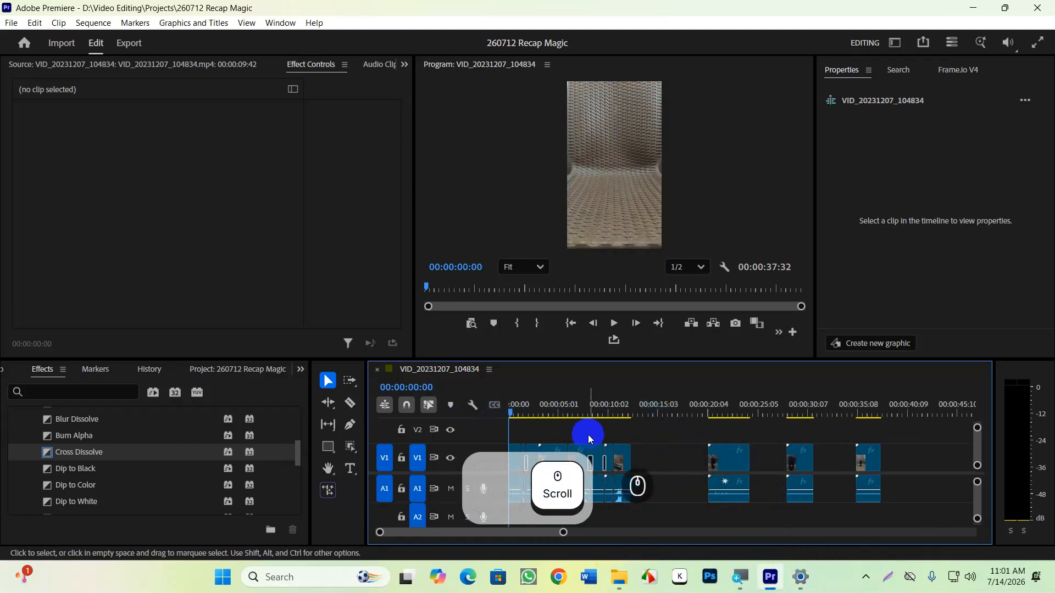
pyautogui.keyDown('alt'); pyautogui.scroll(2, 598, 437); pyautogui.keyUp('alt')
pyautogui.keyDown('alt'); pyautogui.scroll(2, 599, 437); pyautogui.keyUp('alt')
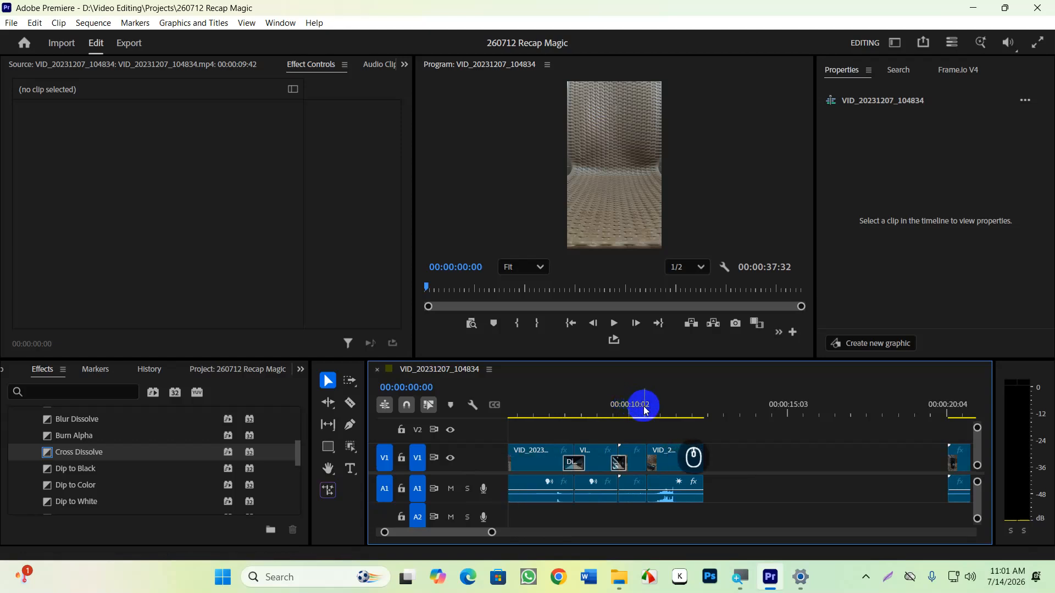
pyautogui.keyDown('alt'); pyautogui.scroll(2, 626, 442); pyautogui.keyUp('alt')
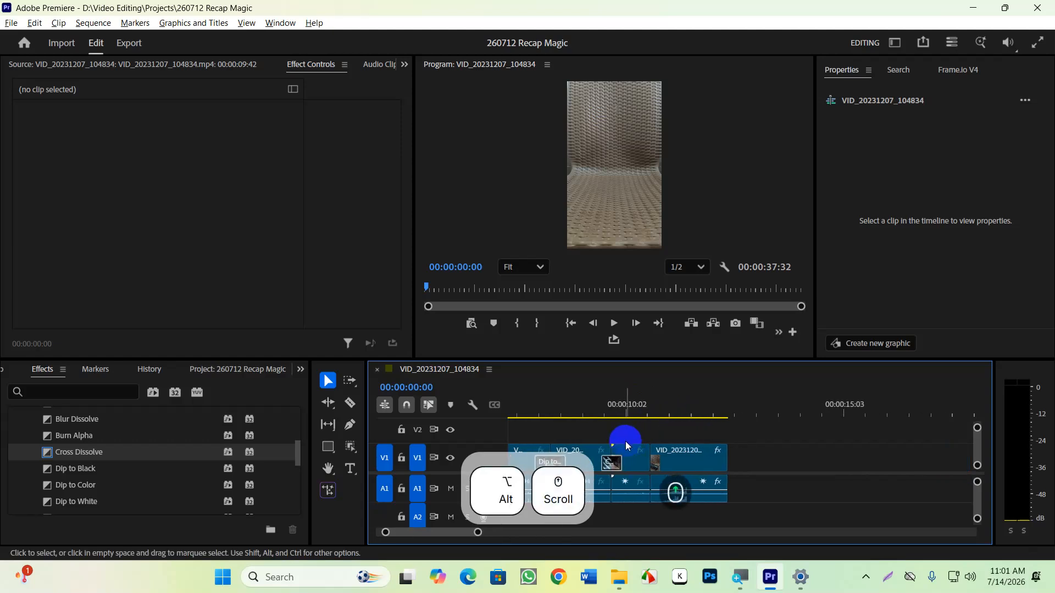
pyautogui.keyDown('alt'); pyautogui.scroll(4, 628, 450); pyautogui.keyUp('alt')
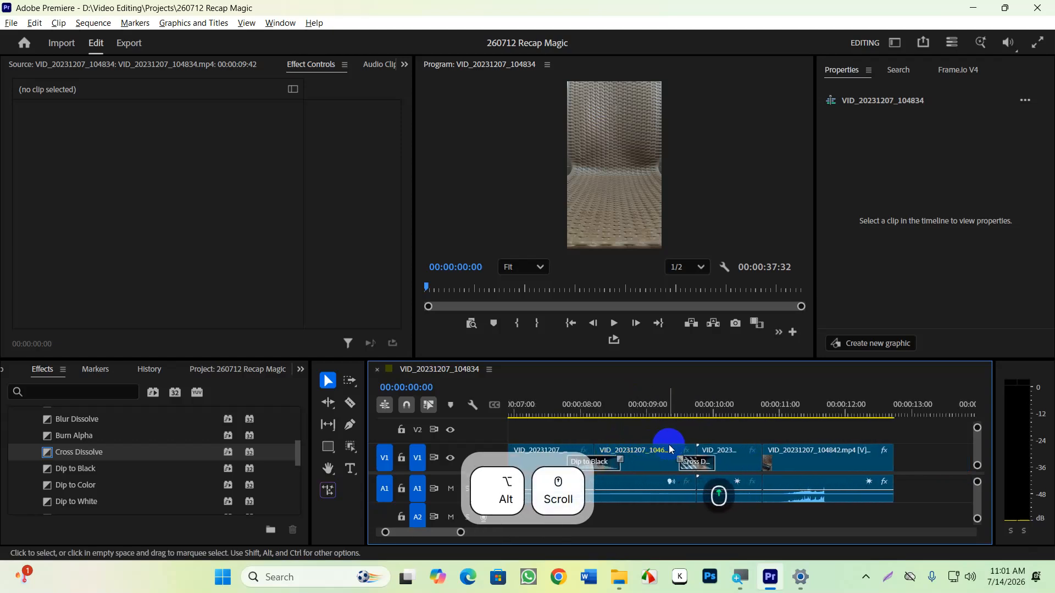
pyautogui.keyDown('alt'); pyautogui.scroll(-2, 724, 464); pyautogui.keyUp('alt')
pyautogui.click(724, 464)
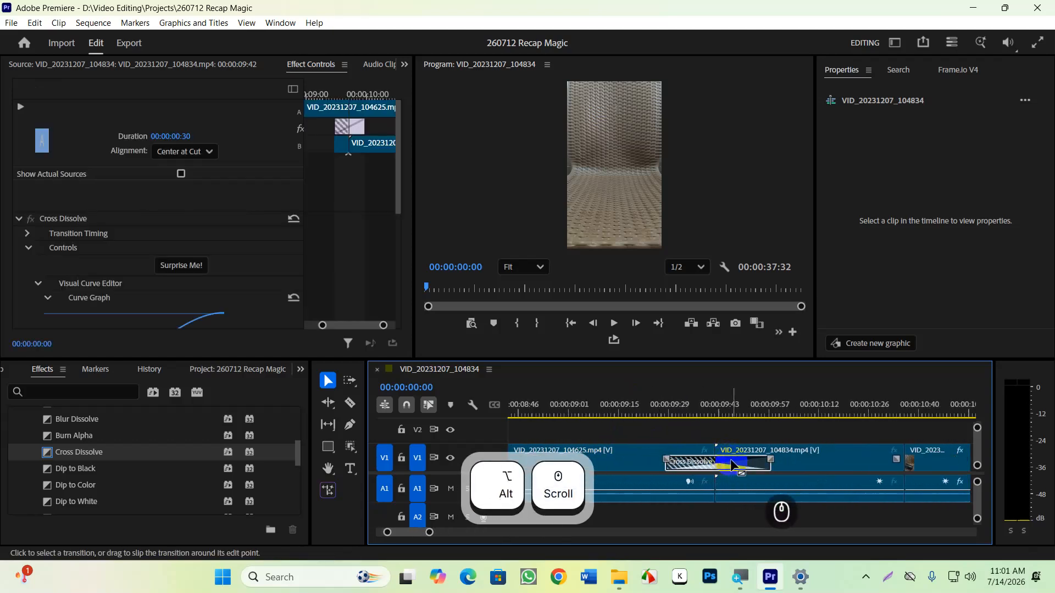
pyautogui.press('Delete')
# Apply a Cross Dissolve transition to the start of VID_20231207_104834.mp4 at the 00:00:09:42 cut
pyautogui.click(715, 413)
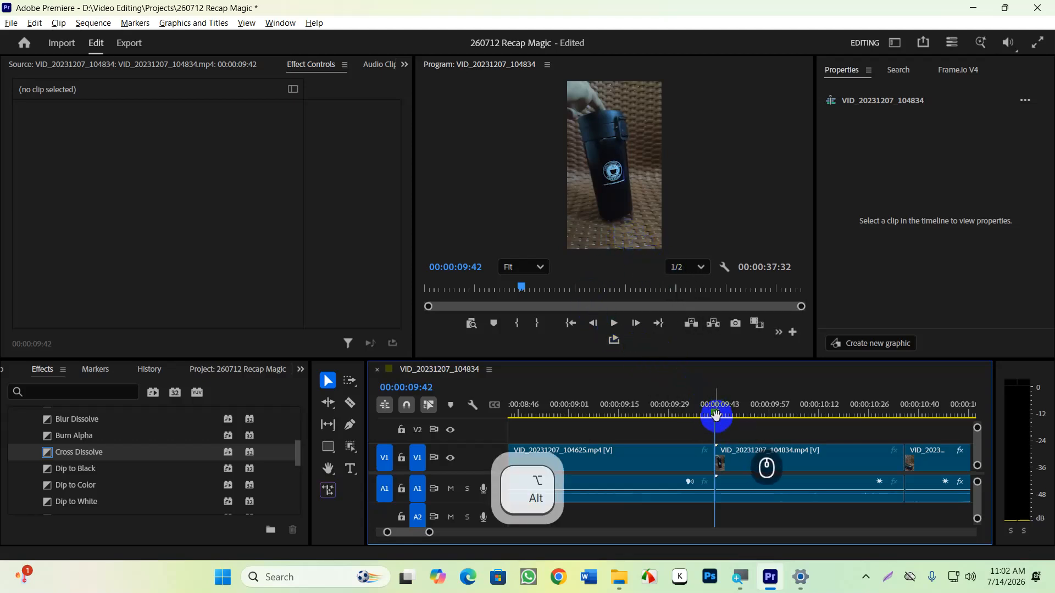
pyautogui.keyDown('alt'); pyautogui.scroll(2, 714, 419); pyautogui.keyUp('alt')
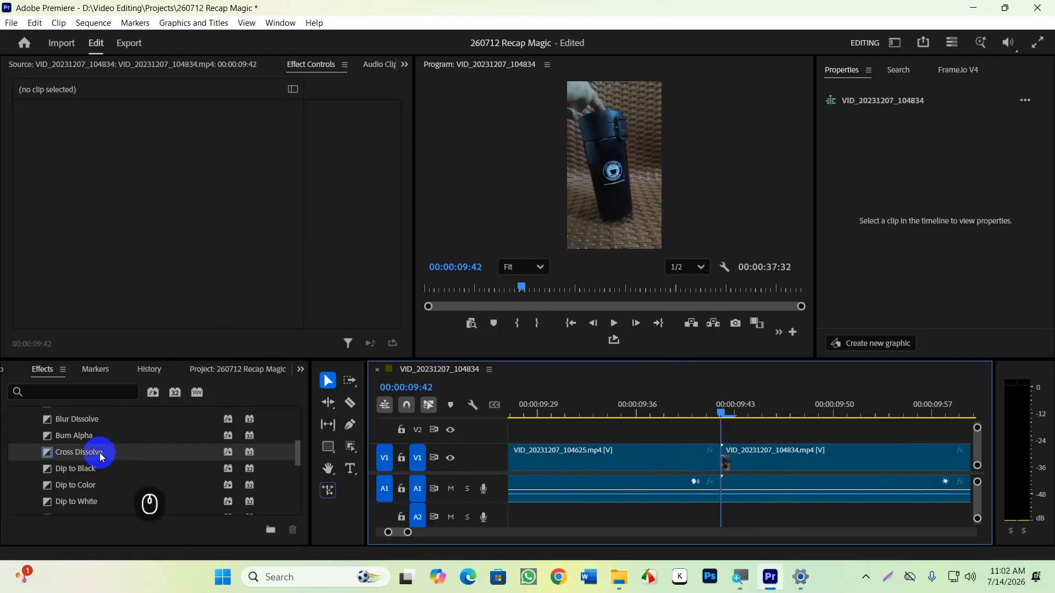
pyautogui.moveTo(101, 457); pyautogui.dragTo(714, 466)
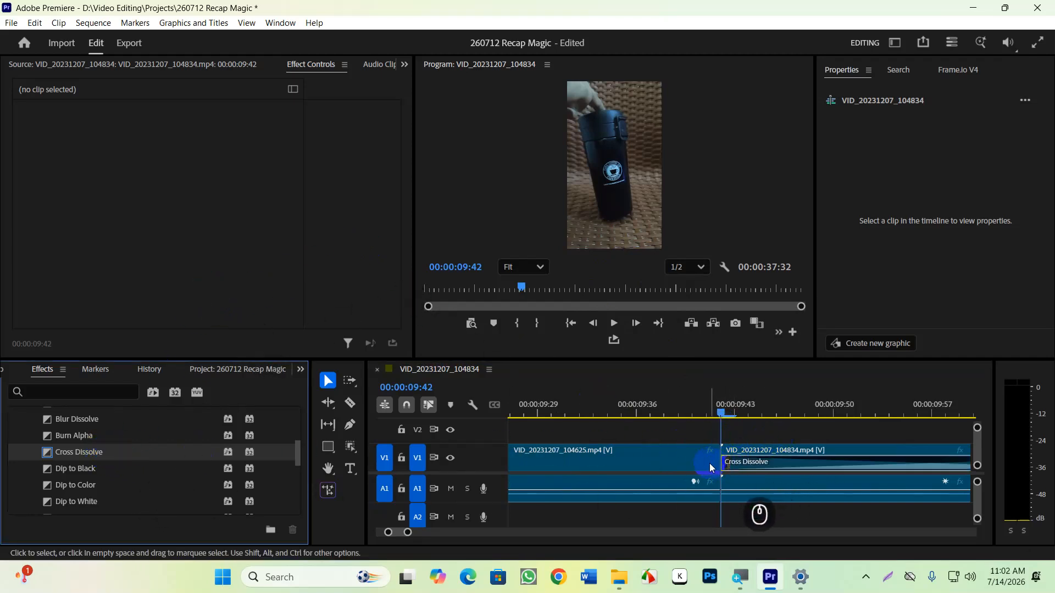
pyautogui.keyDown('alt'); pyautogui.scroll(-3, 720, 467); pyautogui.keyUp('alt')
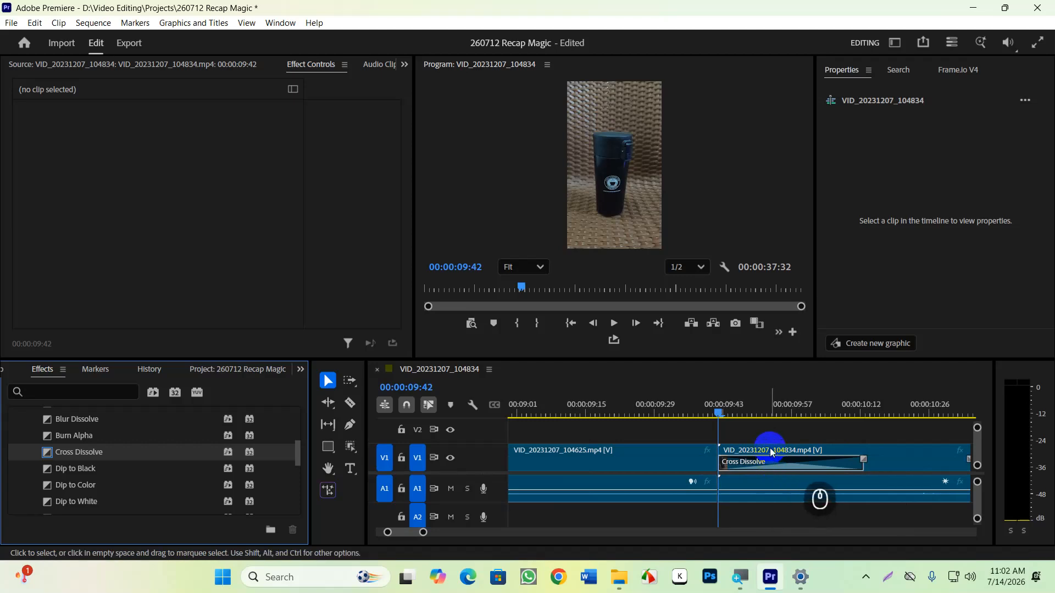
# Show the settings of the Cross Dissolve transition at the start of VID_20231207_104834.mp4
pyautogui.moveTo(718, 413); pyautogui.dragTo(944, 450)
pyautogui.keyDown('alt'); pyautogui.scroll(-2, 939, 451); pyautogui.keyUp('alt')
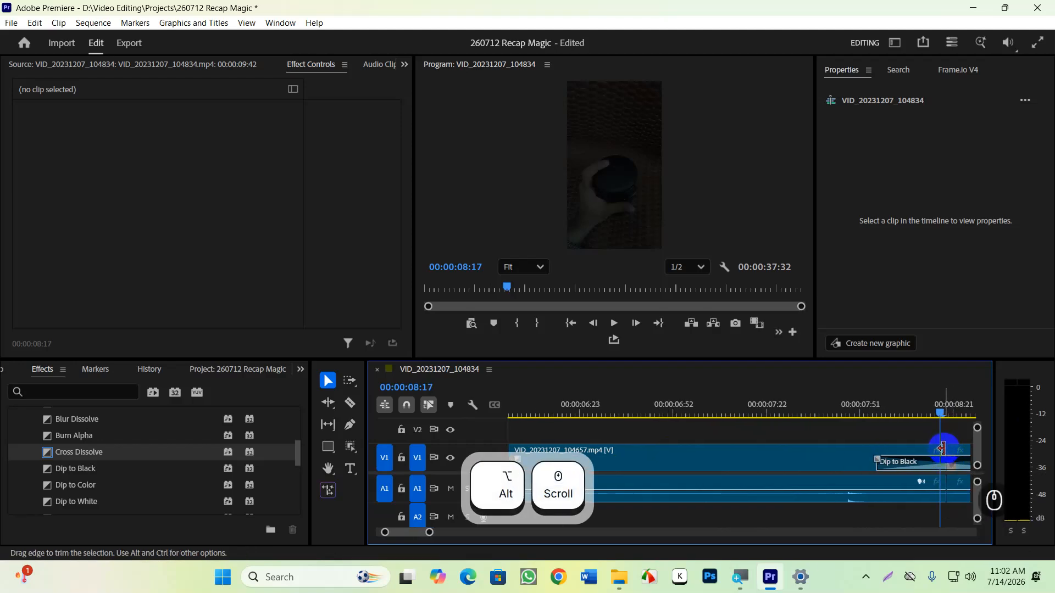
pyautogui.keyDown('alt'); pyautogui.scroll(-4, 941, 449); pyautogui.keyUp('alt')
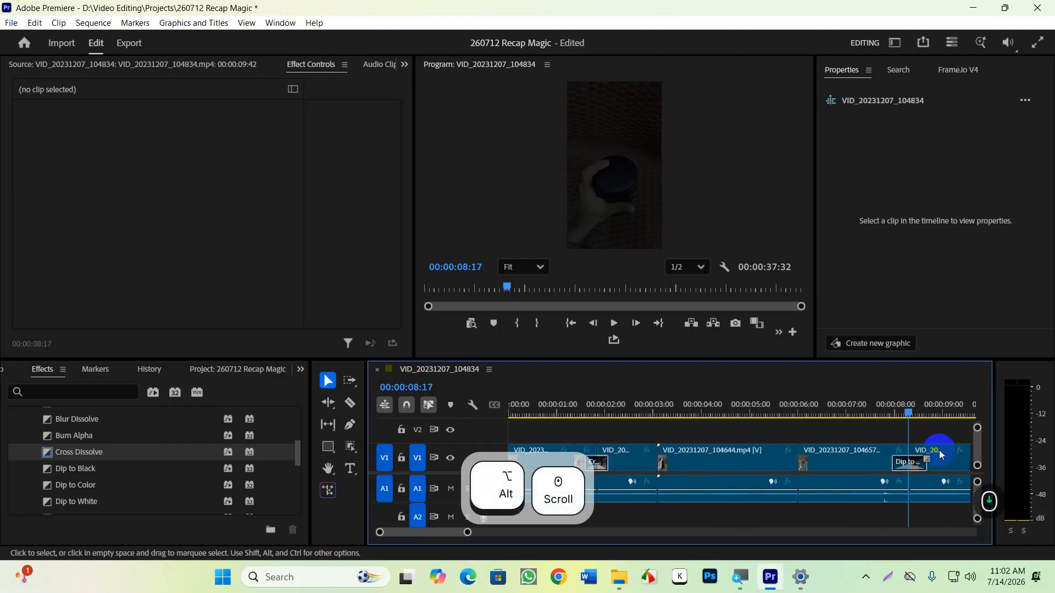
pyautogui.scroll(3, 930, 450)
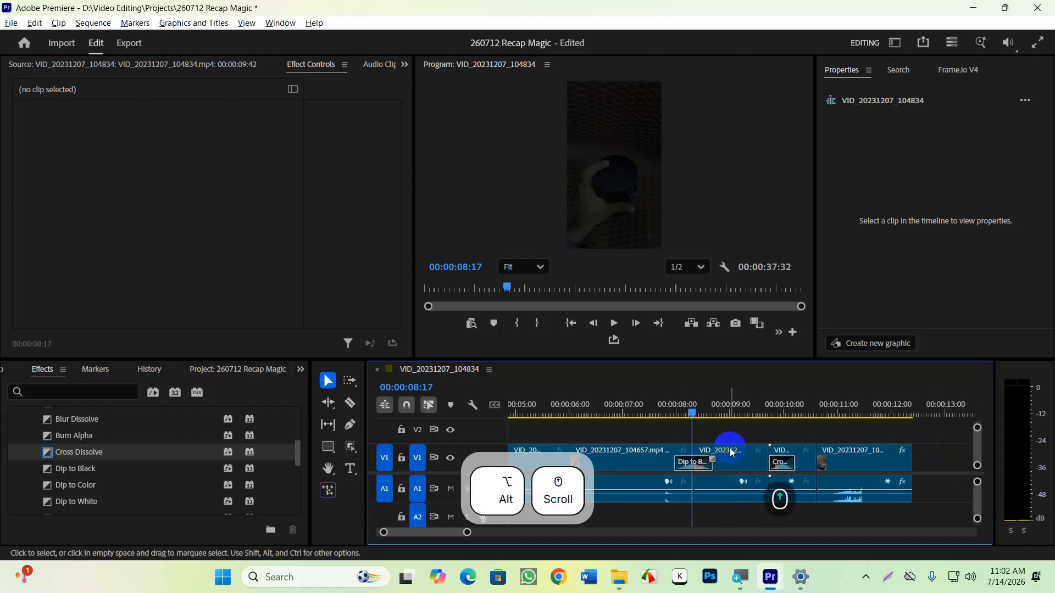
pyautogui.keyDown('alt'); pyautogui.scroll(2, 757, 443); pyautogui.keyUp('alt')
pyautogui.click(788, 413)
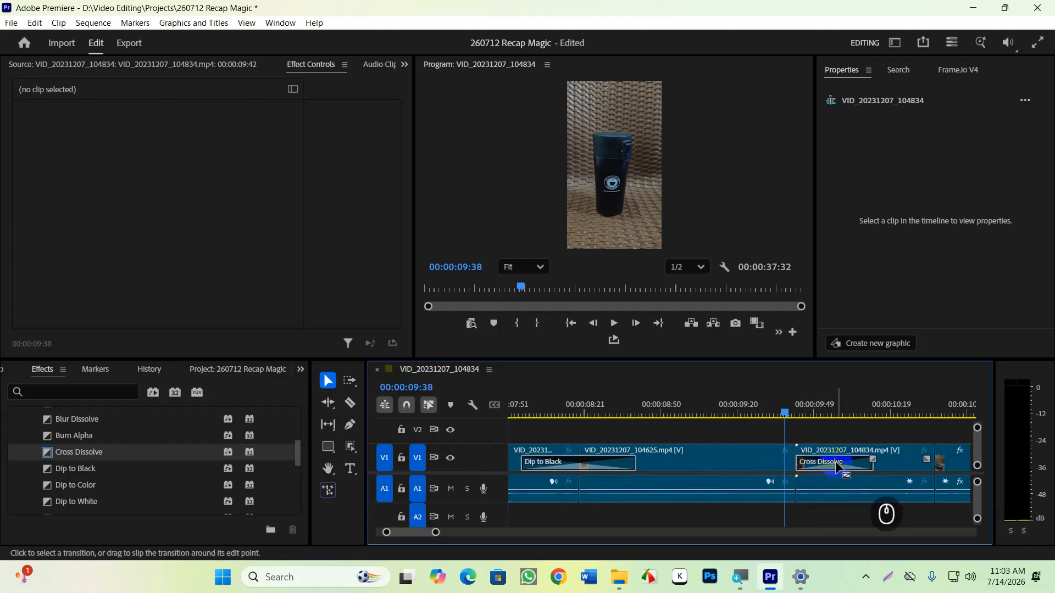
pyautogui.click(835, 461)
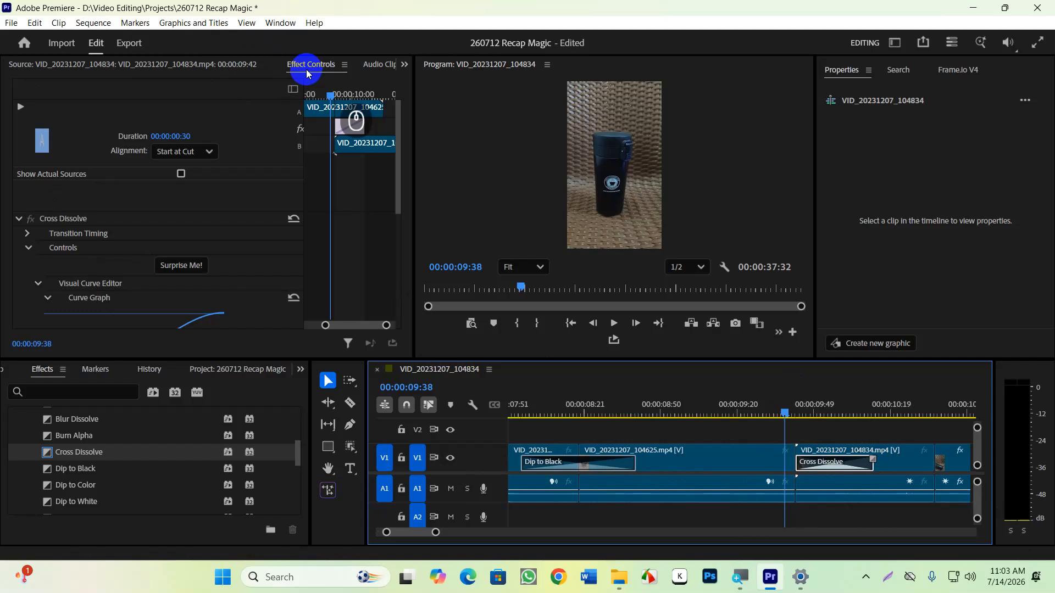
# Compare the effect settings of the clip VID_20231207_104834.mp4 with those of its Cross Dissolve transition
pyautogui.click(875, 424)
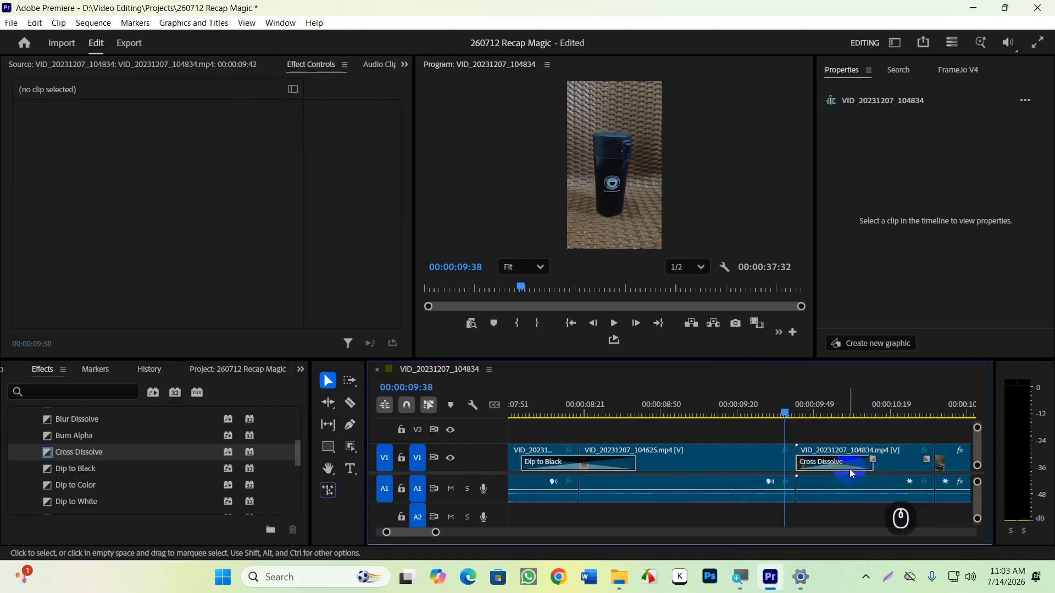
pyautogui.click(903, 465)
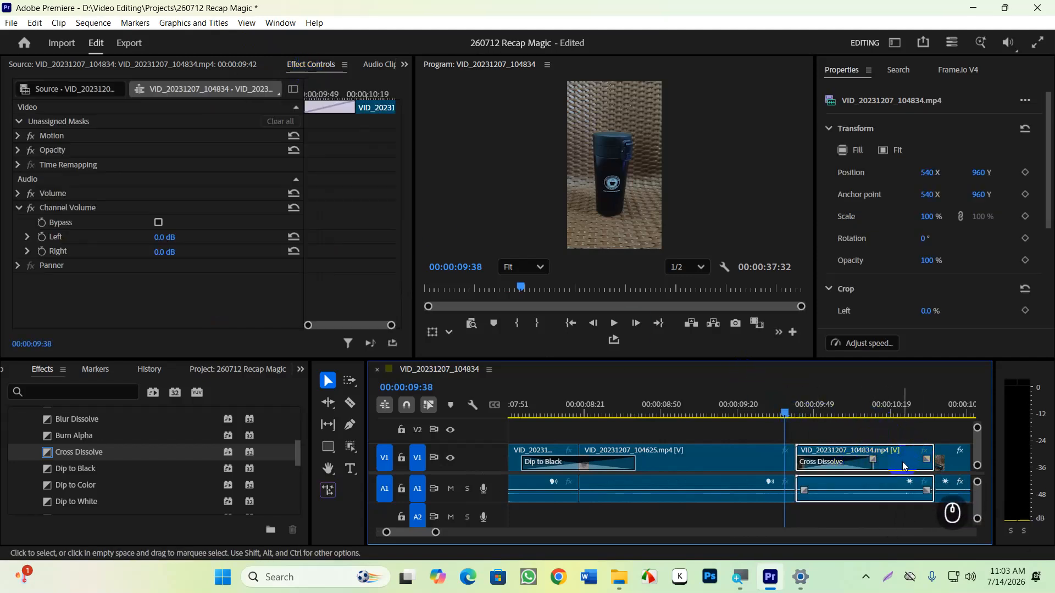
pyautogui.click(884, 432)
pyautogui.click(849, 474)
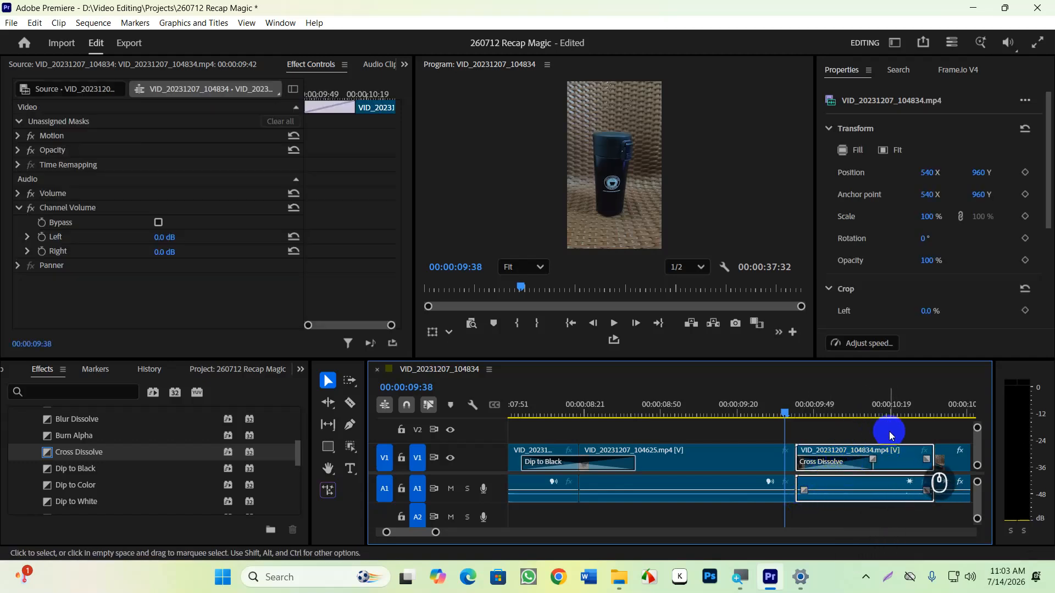
pyautogui.click(885, 431)
pyautogui.click(860, 467)
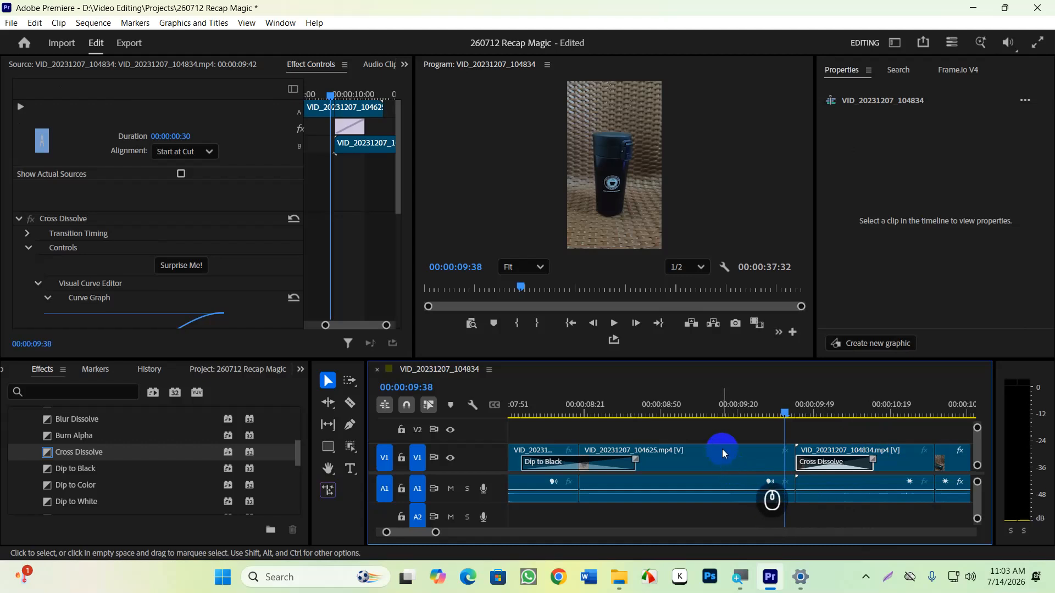
# Place the playhead at 00:00:09:42, on the cut before VID_20231207_104834.mp4
pyautogui.click(795, 407)
pyautogui.click(345, 97)
pyautogui.moveTo(345, 98); pyautogui.dragTo(337, 98)
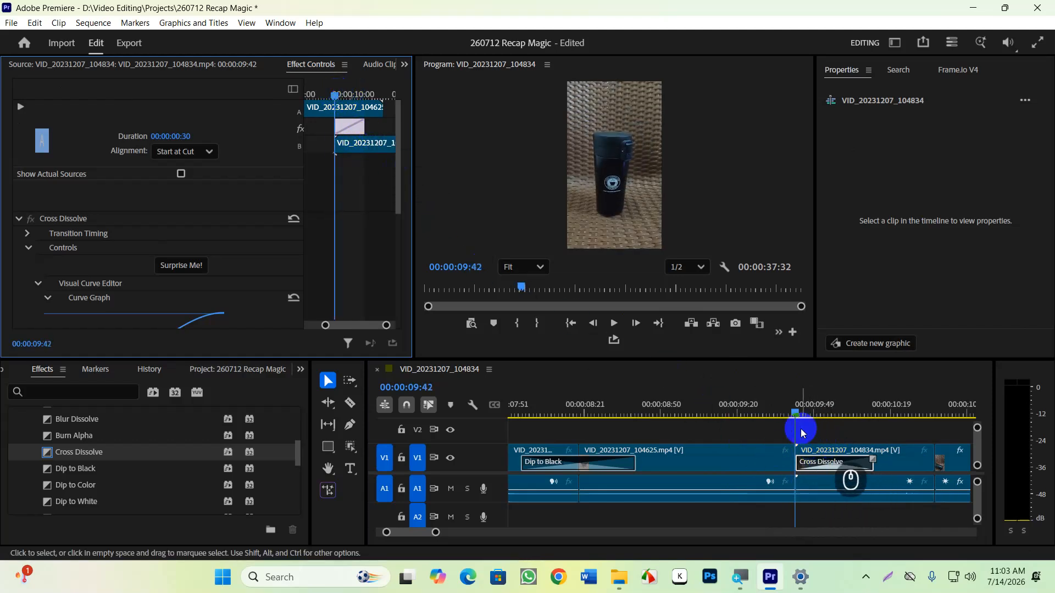
pyautogui.moveTo(797, 414); pyautogui.dragTo(798, 415)
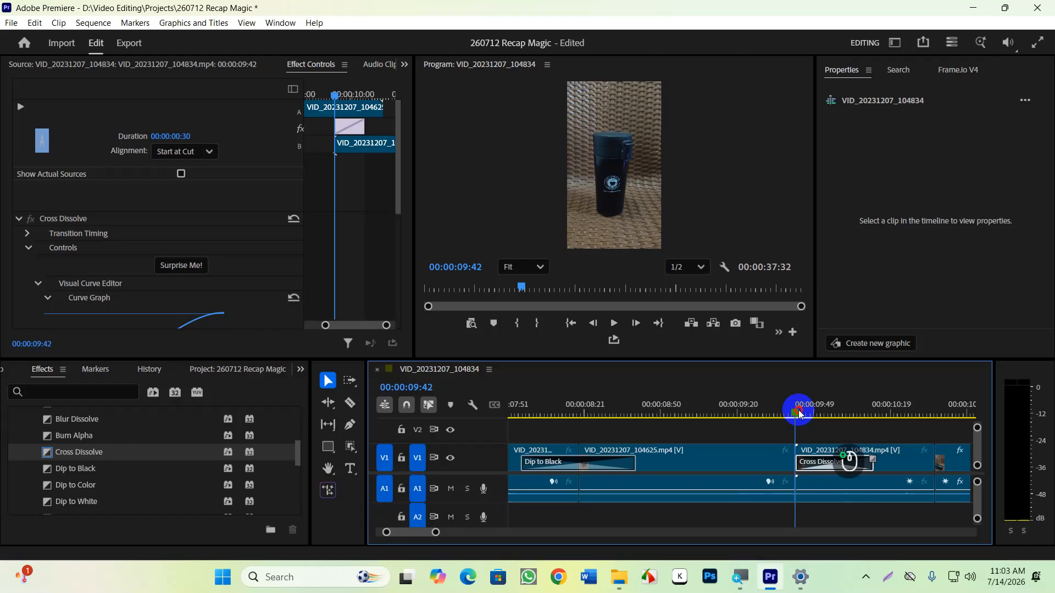
pyautogui.moveTo(799, 415); pyautogui.dragTo(798, 412)
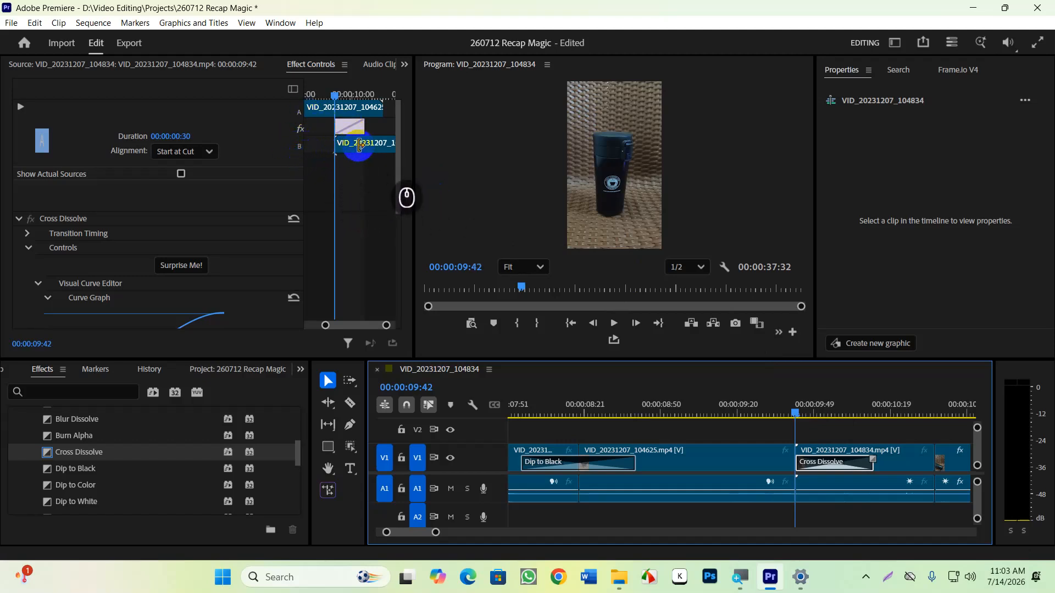
# Try centering the Cross Dissolve on the cut, then undo both the realignment and the transition's placement
pyautogui.click(347, 130)
pyautogui.moveTo(347, 129); pyautogui.dragTo(335, 130)
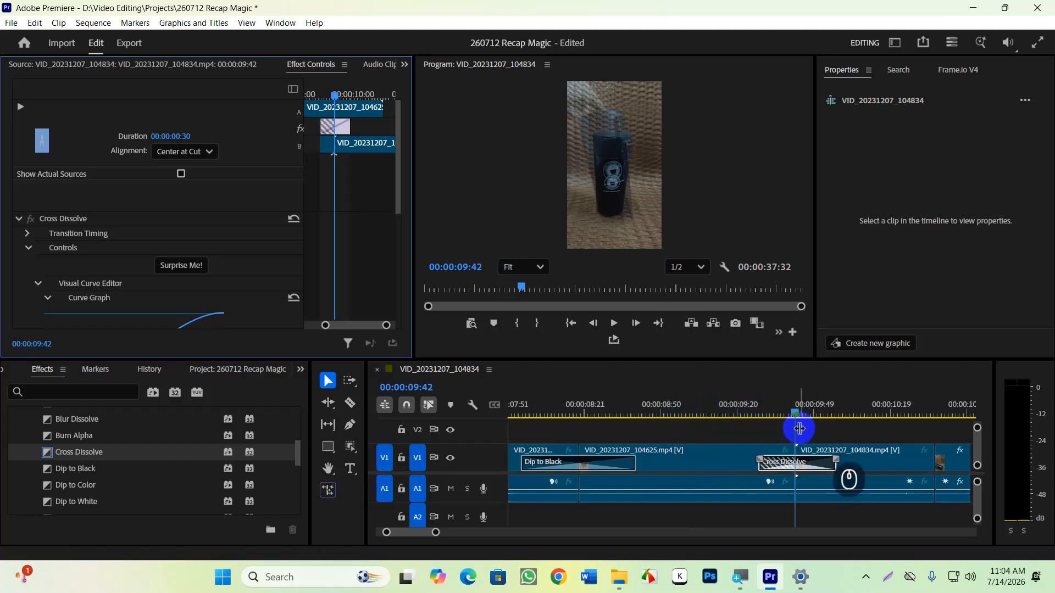
pyautogui.hotkey('ctrl', 'z')
pyautogui.hotkey('ctrl', 'z')
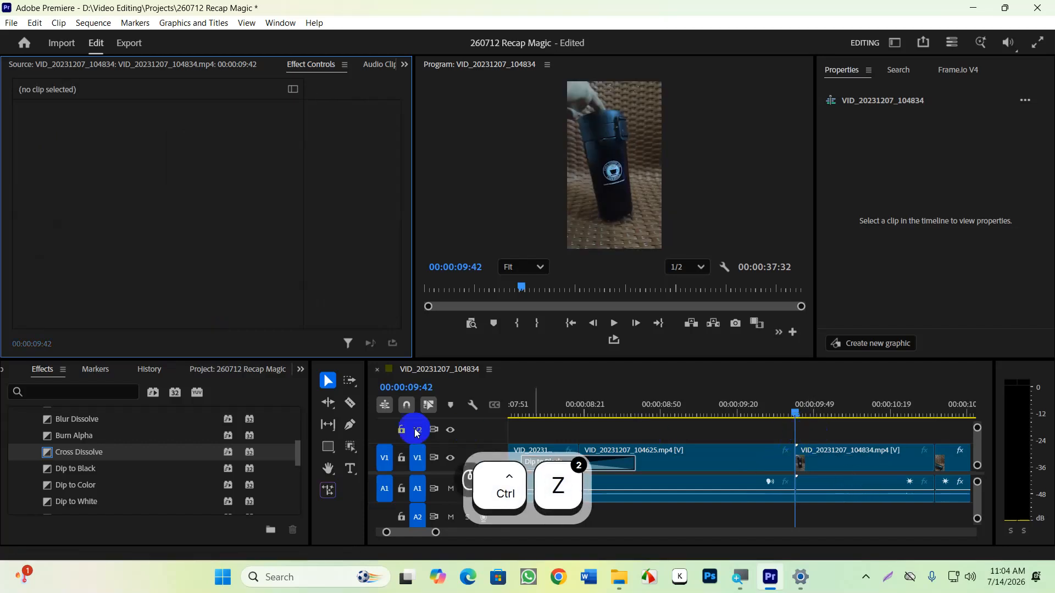
# Collapse the Dissolve and Video Transitions folders in the effects library
pyautogui.scroll(3, 128, 440)
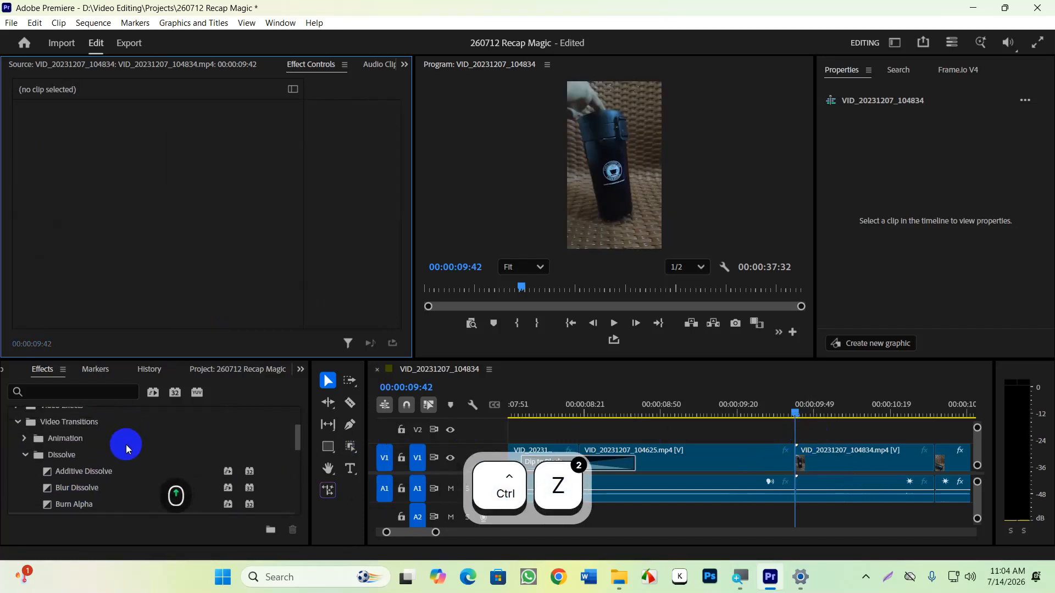
pyautogui.scroll(-1, 127, 446)
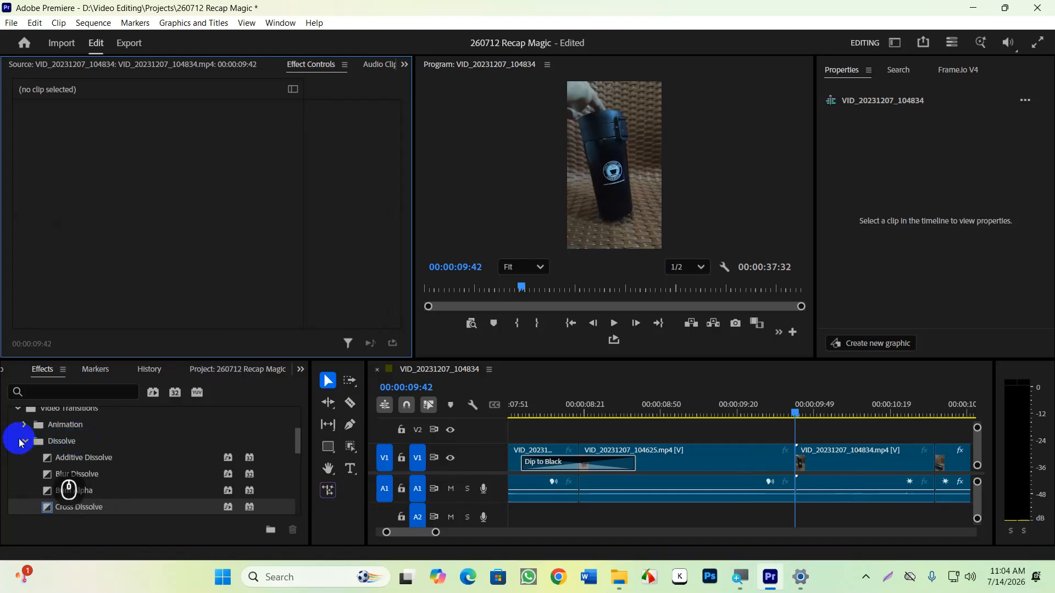
pyautogui.click(25, 443)
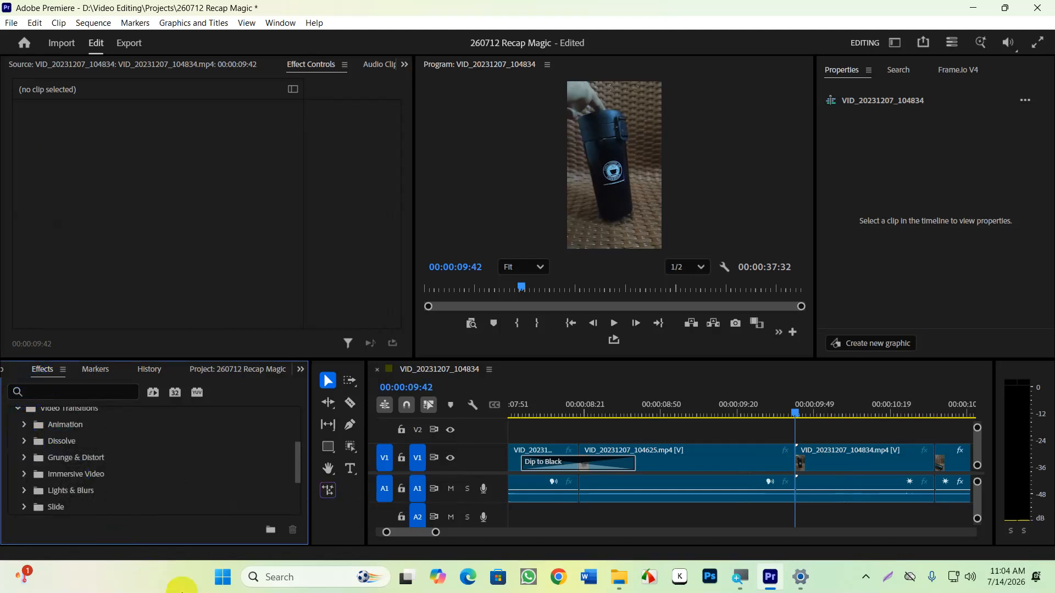
pyautogui.scroll(2, 110, 477)
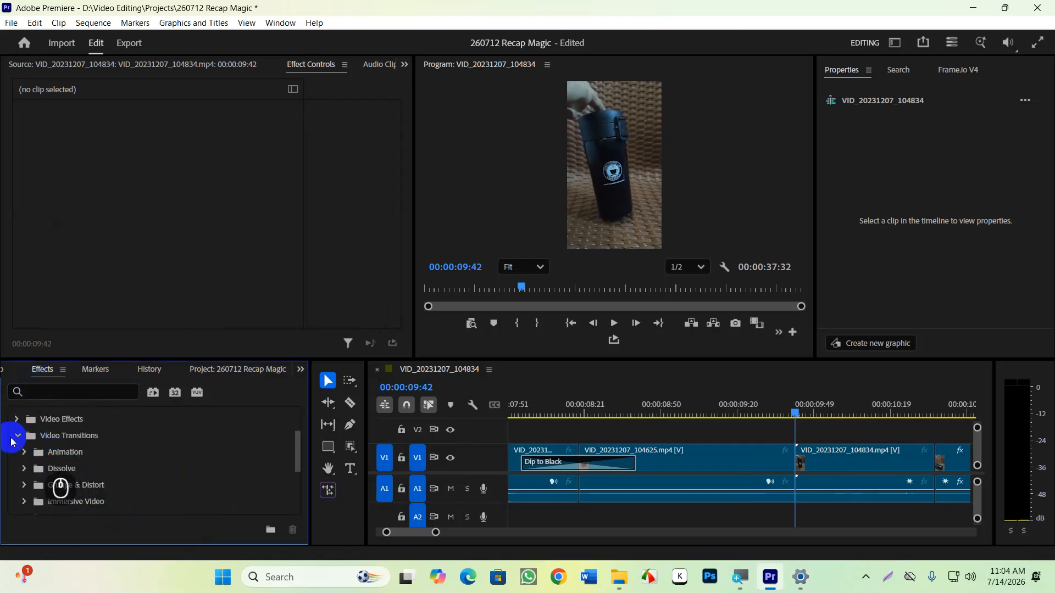
pyautogui.click(14, 437)
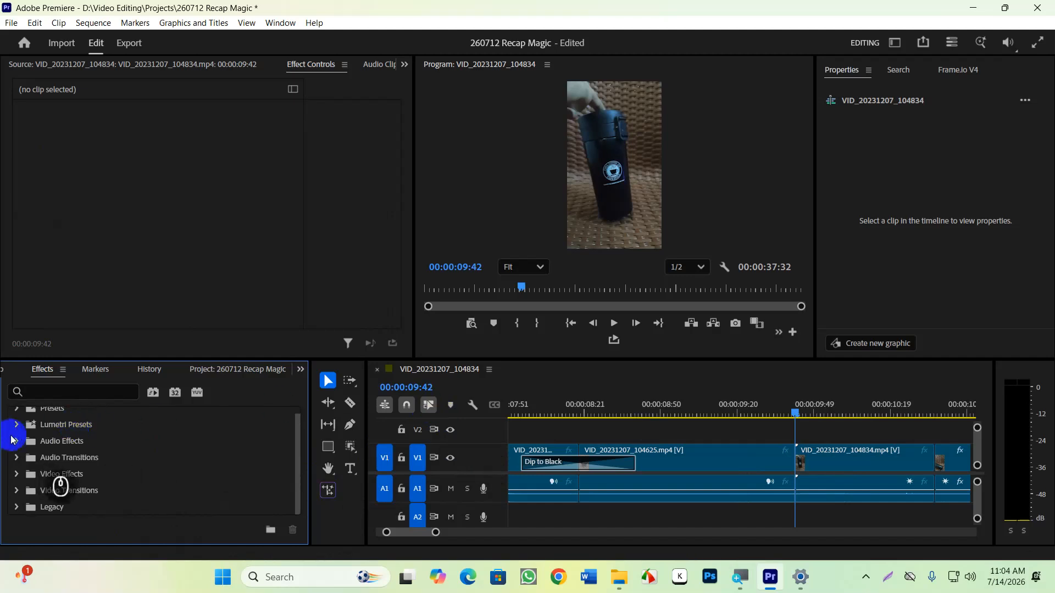
pyautogui.scroll(1, 45, 439)
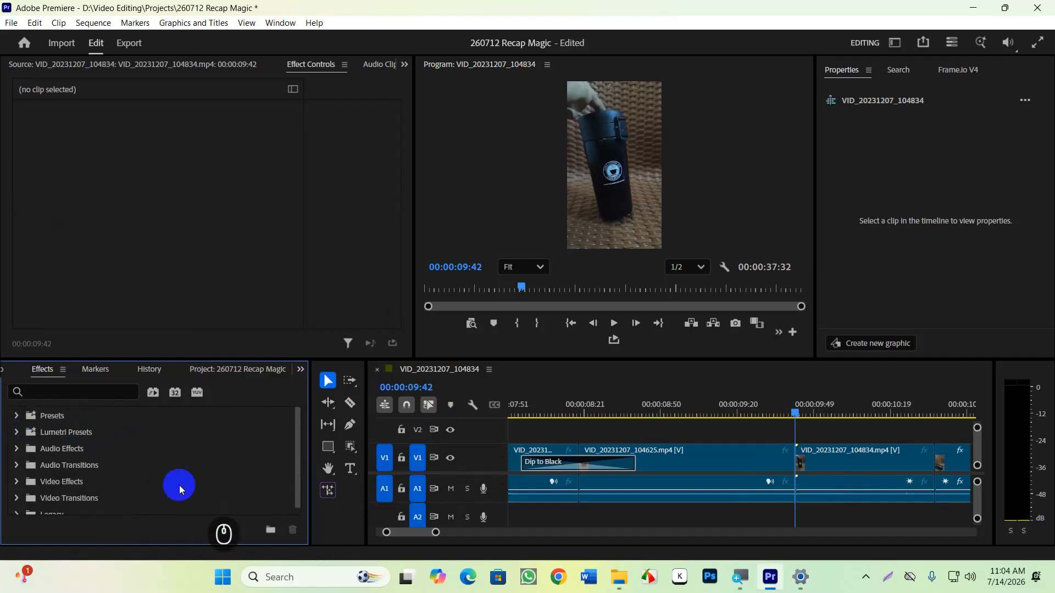
pyautogui.click(67, 395)
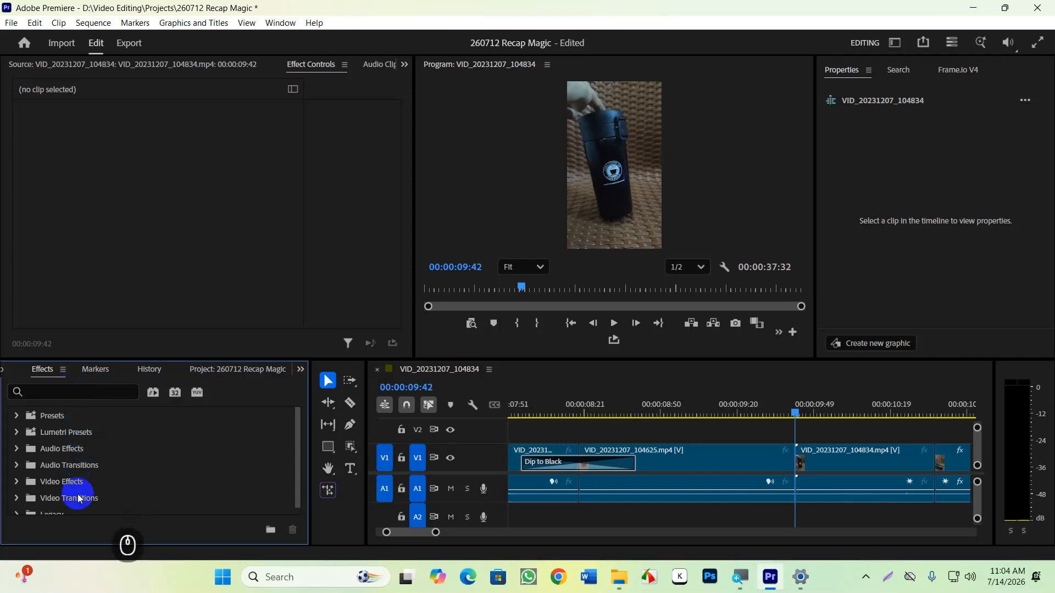
# Expand the Video Transitions folder in the effects library to list its transition categories
pyautogui.scroll(-1, 40, 498)
pyautogui.click(25, 491)
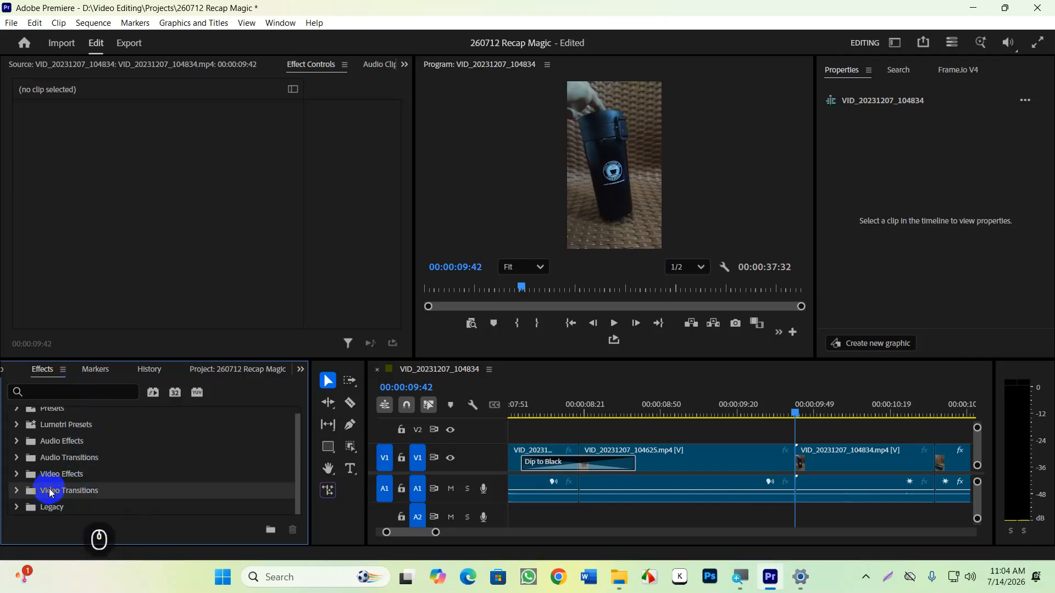
pyautogui.click(17, 491)
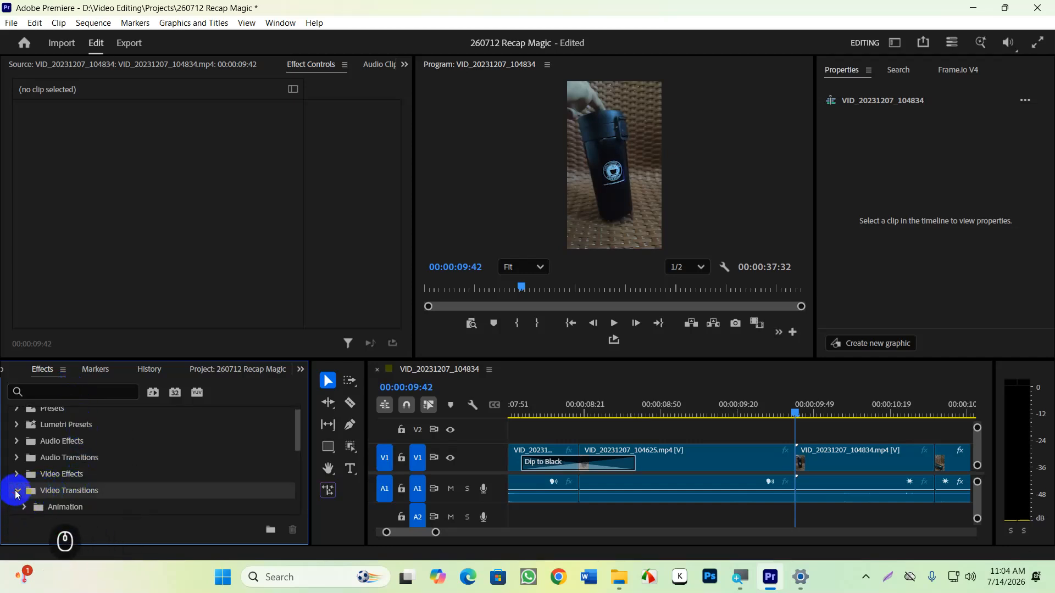
pyautogui.scroll(-1, 33, 495)
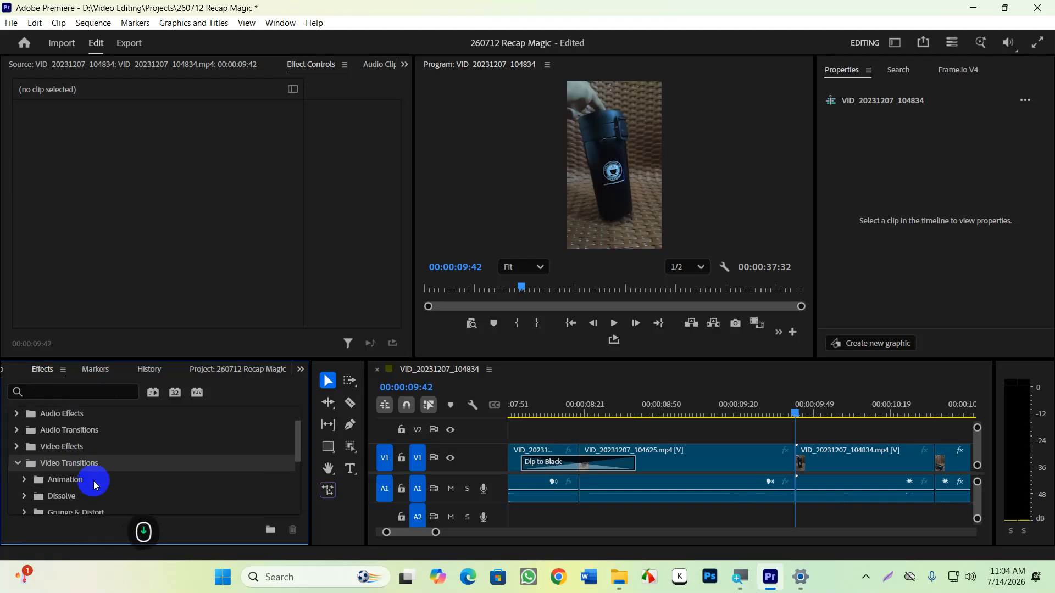
pyautogui.scroll(-1, 34, 496)
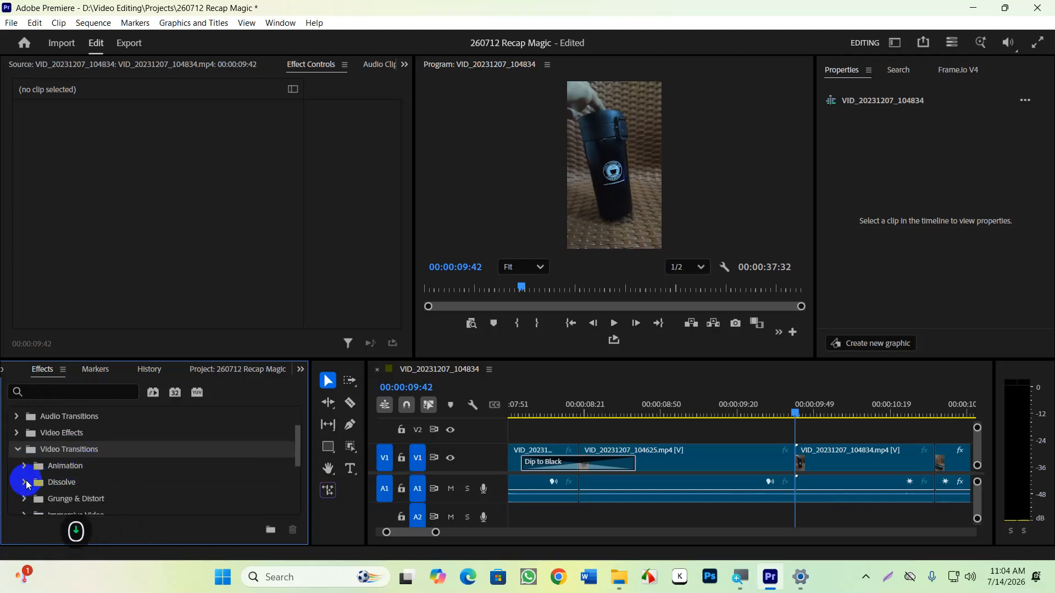
pyautogui.scroll(-1, 28, 498)
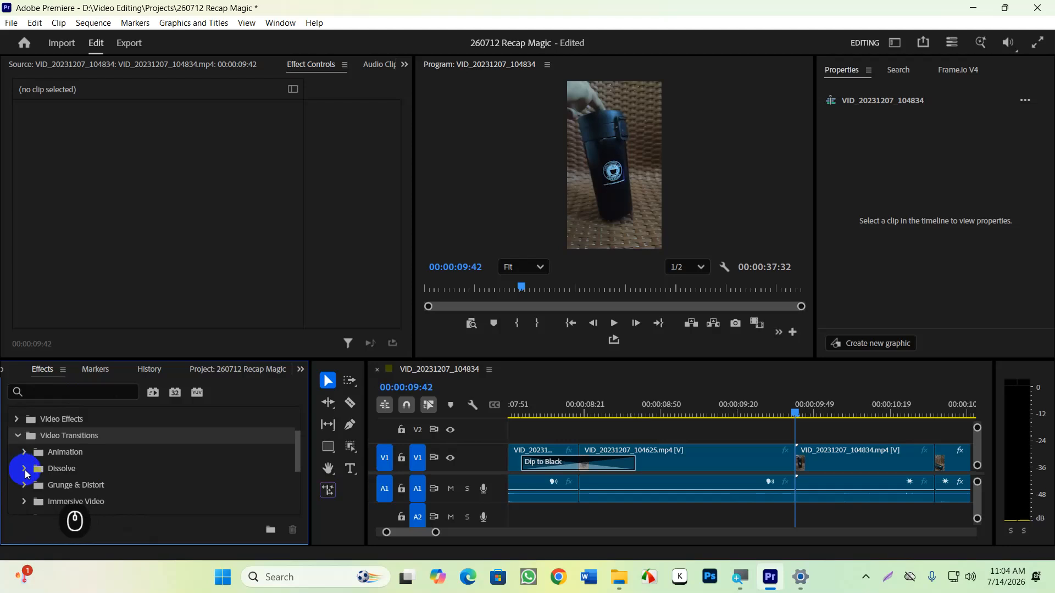
# Apply the Cross Dissolve transition from the Dissolve folder at the start of VID_20231207_104834.mp4 on track V1
pyautogui.click(26, 473)
pyautogui.scroll(-3, 94, 468)
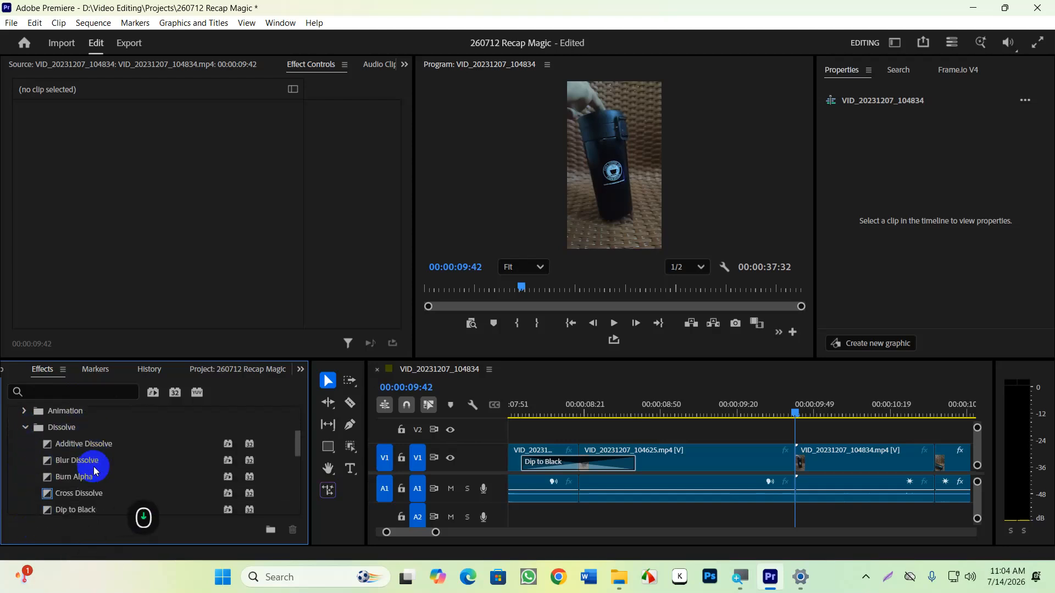
pyautogui.scroll(-4, 95, 469)
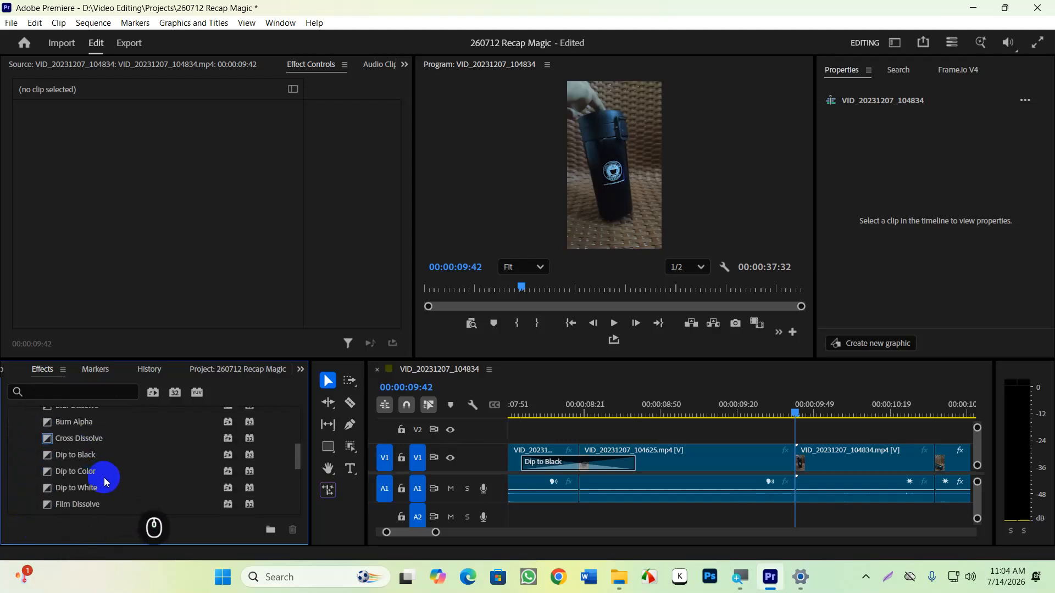
pyautogui.scroll(1, 98, 465)
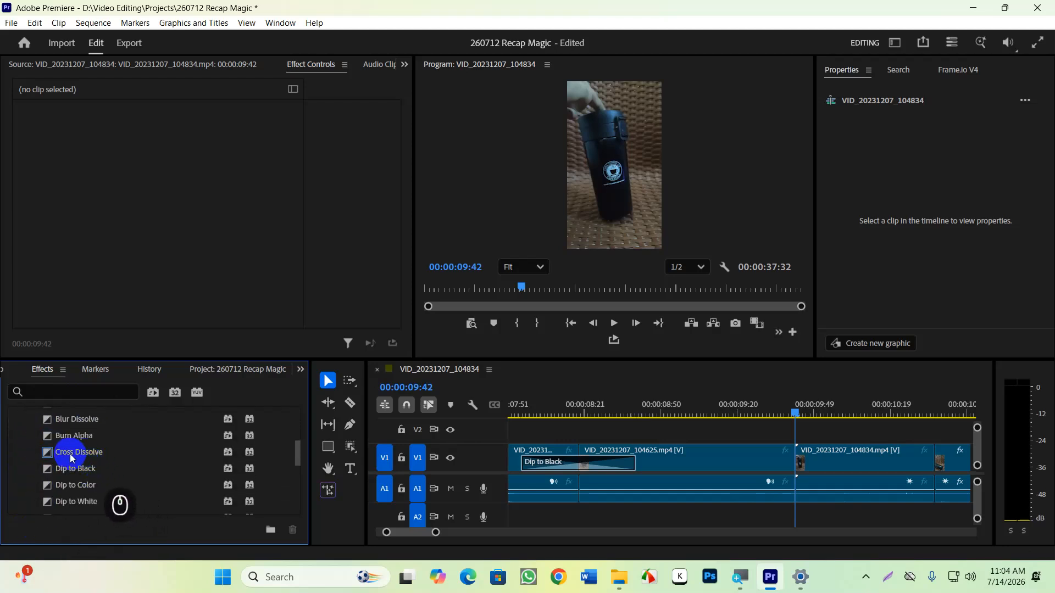
pyautogui.moveTo(71, 459); pyautogui.dragTo(134, 459)
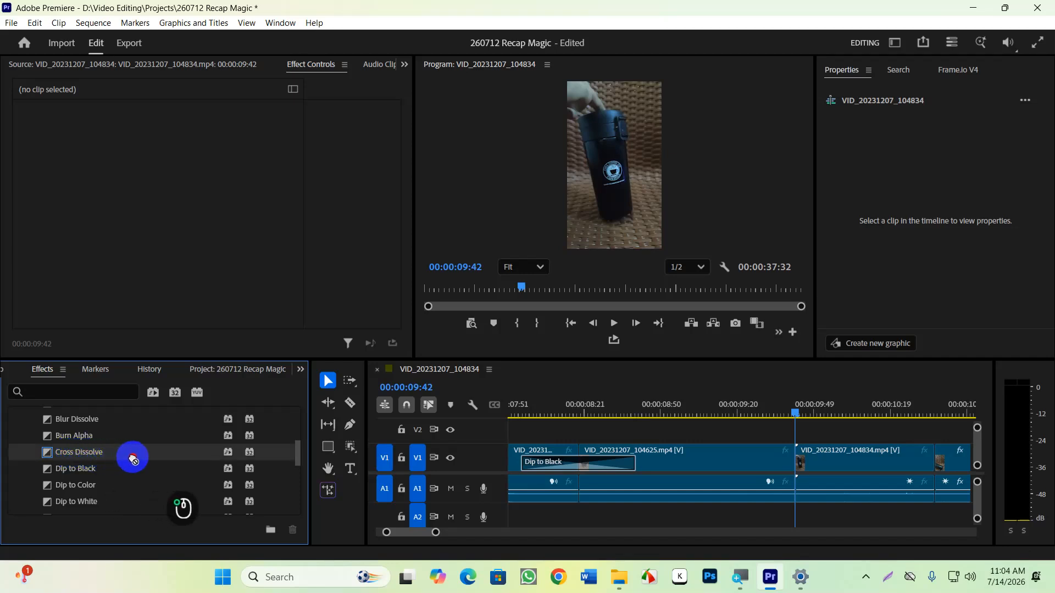
pyautogui.moveTo(133, 460); pyautogui.dragTo(133, 459)
pyautogui.moveTo(133, 460); pyautogui.dragTo(803, 451)
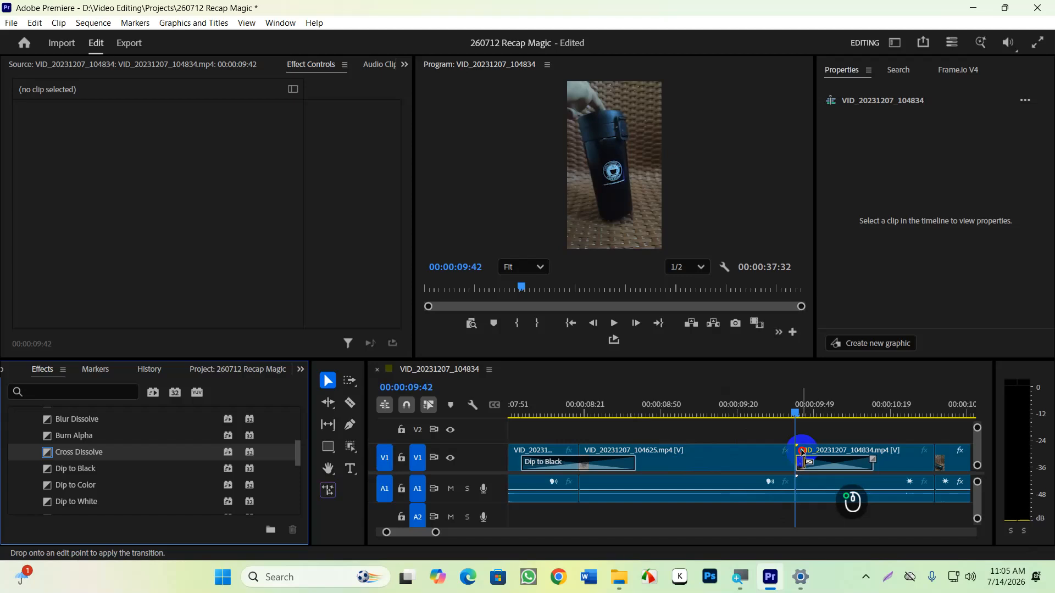
pyautogui.moveTo(802, 452); pyautogui.dragTo(790, 446)
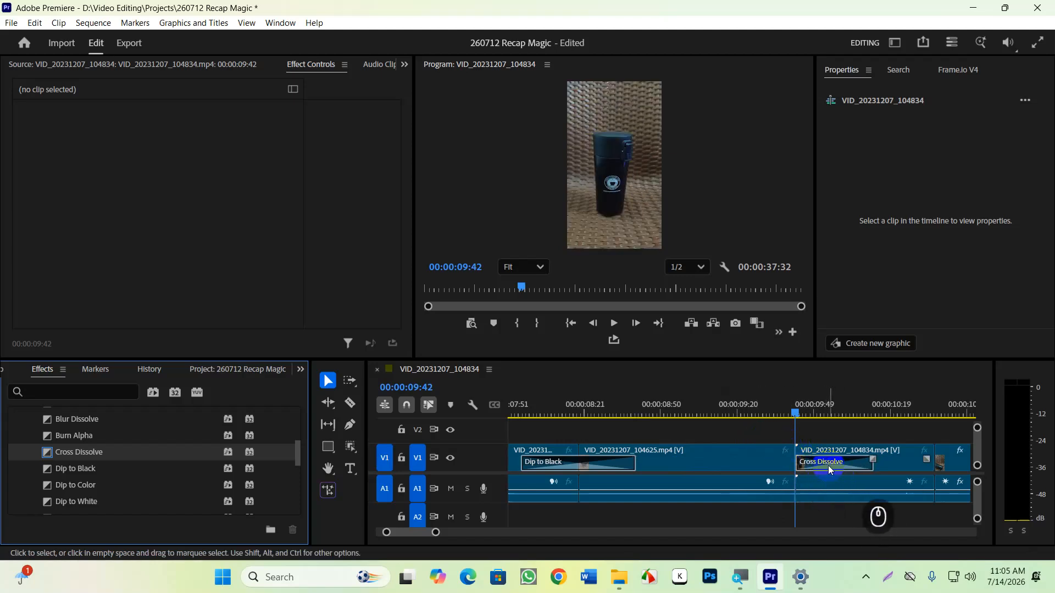
# Change the alignment of the new Cross Dissolve to Center at Cut and deselect it
pyautogui.click(826, 462)
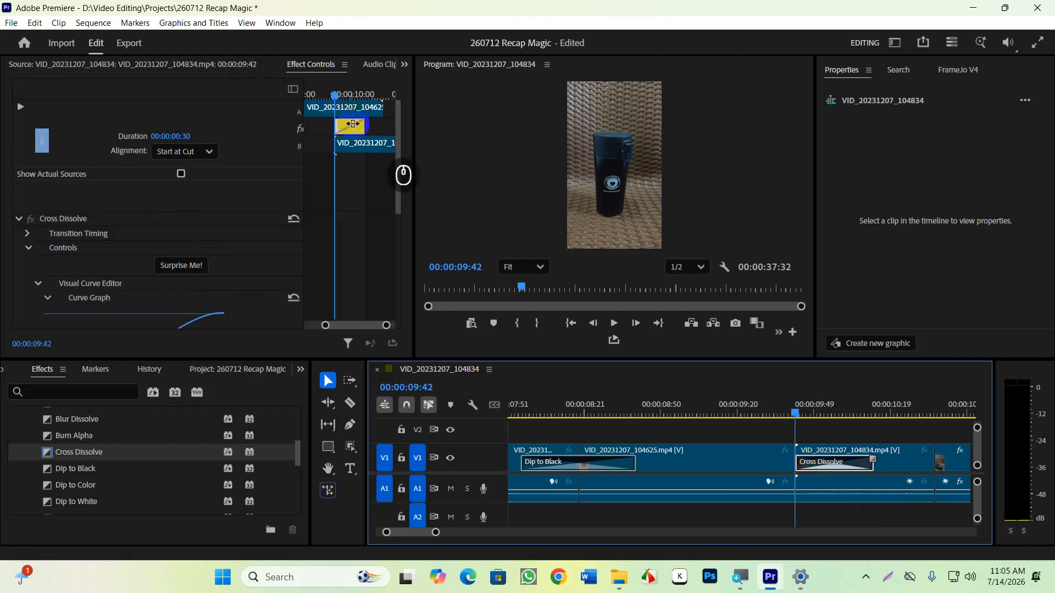
pyautogui.moveTo(353, 128); pyautogui.dragTo(308, 164)
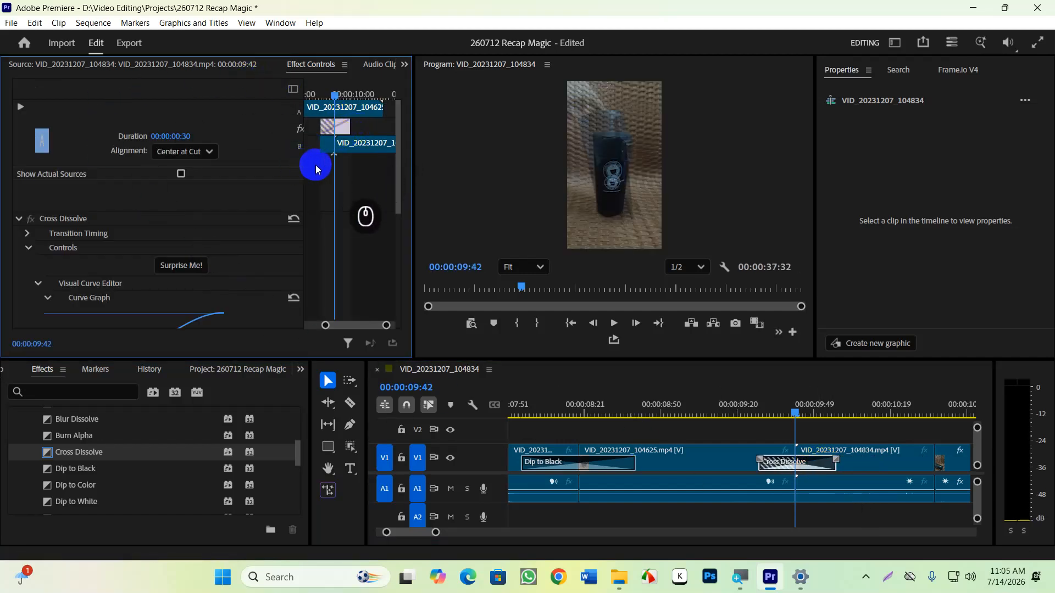
pyautogui.click(868, 424)
# Return the playhead to the start of the sequence at 00:00:00:00
pyautogui.scroll(-6, 800, 426)
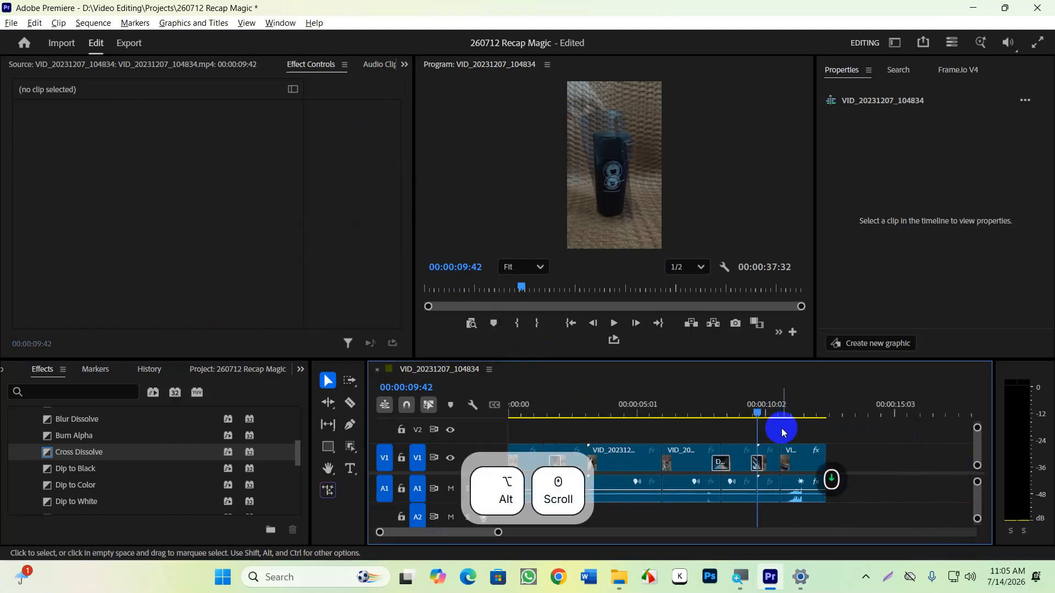
pyautogui.click(634, 416)
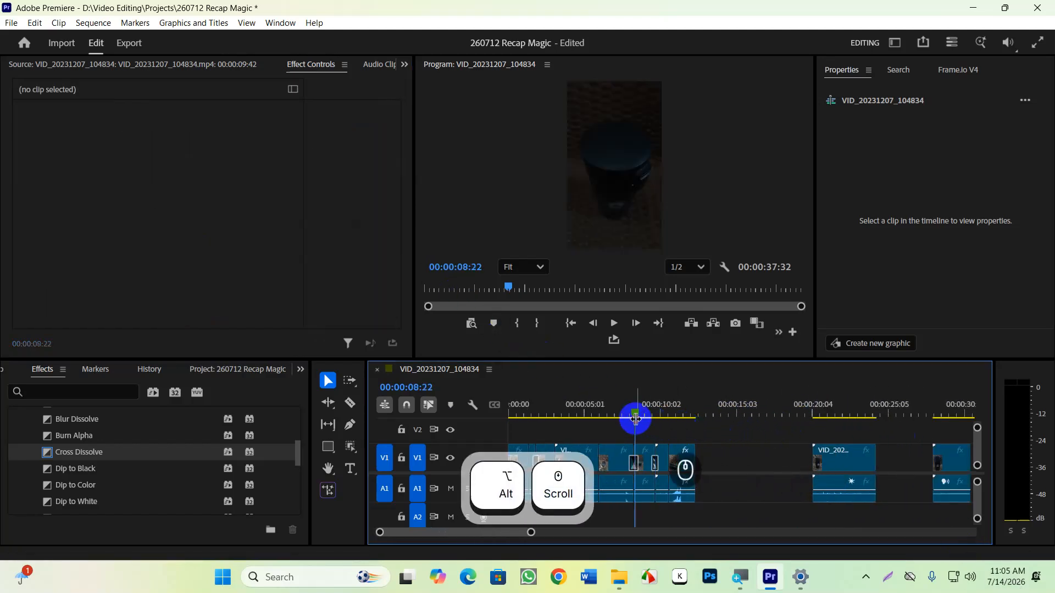
pyautogui.moveTo(633, 418); pyautogui.dragTo(405, 430)
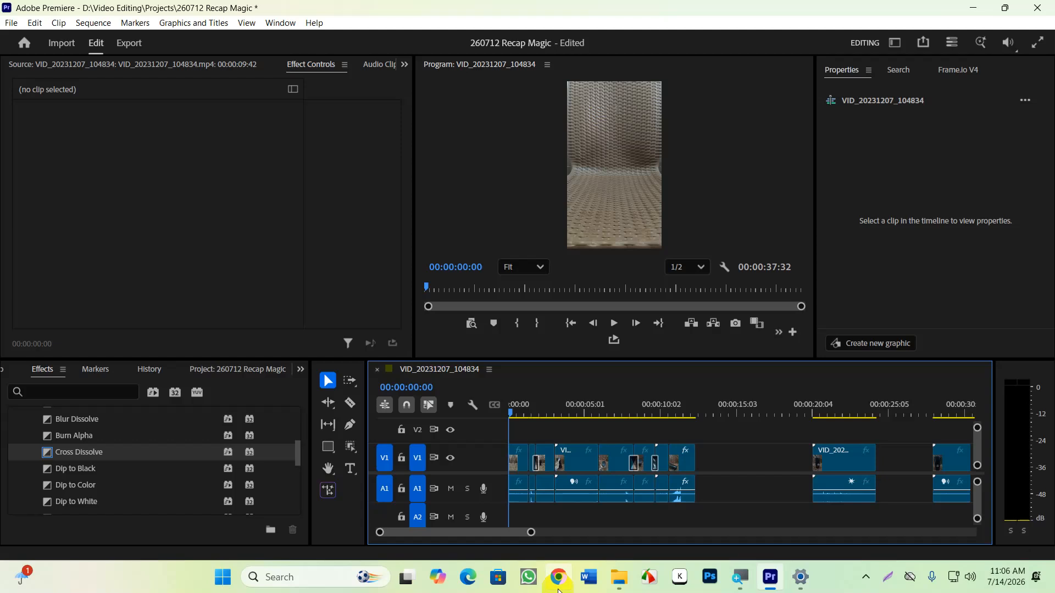
pyautogui.click(580, 576)
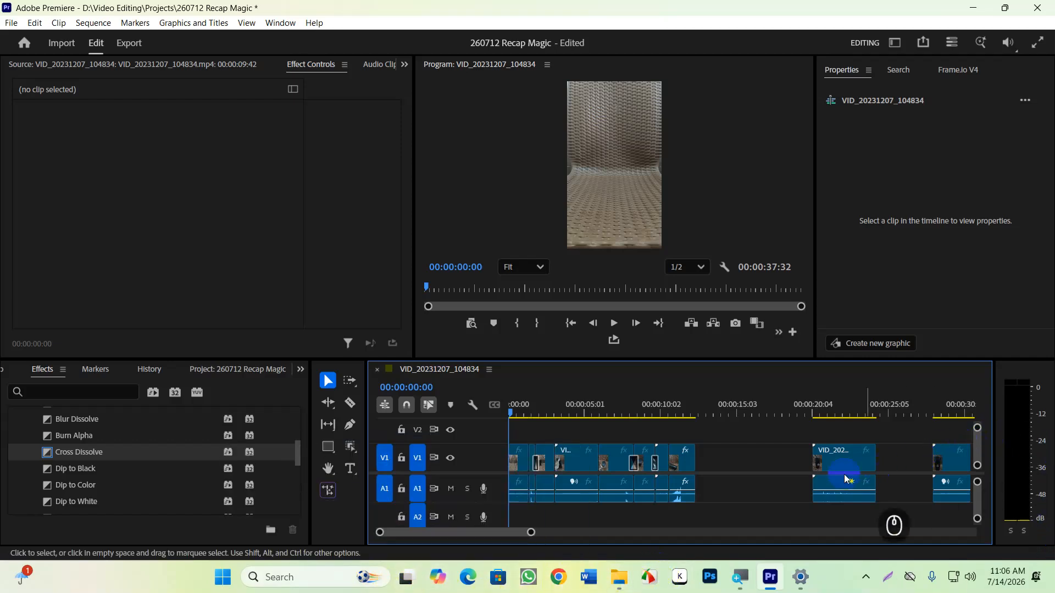
# Place the playhead at 00:00:21:28 in the separate clip VID_20231207_104825.mp4 and apply Reverse speed to that clip
pyautogui.keyDown('alt'); pyautogui.scroll(2, 791, 469); pyautogui.keyUp('alt')
pyautogui.moveTo(831, 409); pyautogui.dragTo(872, 416)
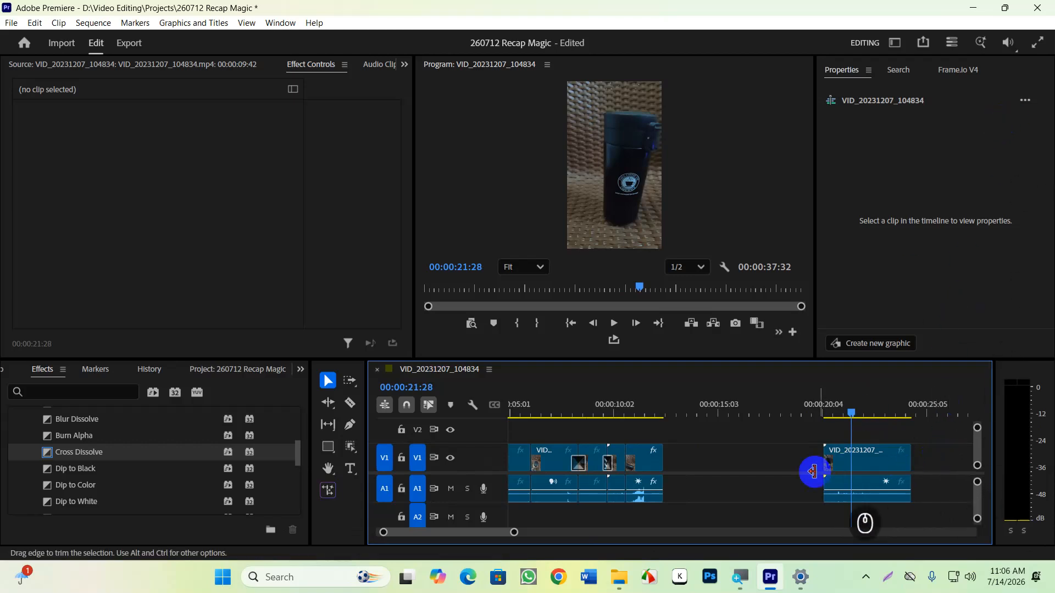
pyautogui.click(877, 473)
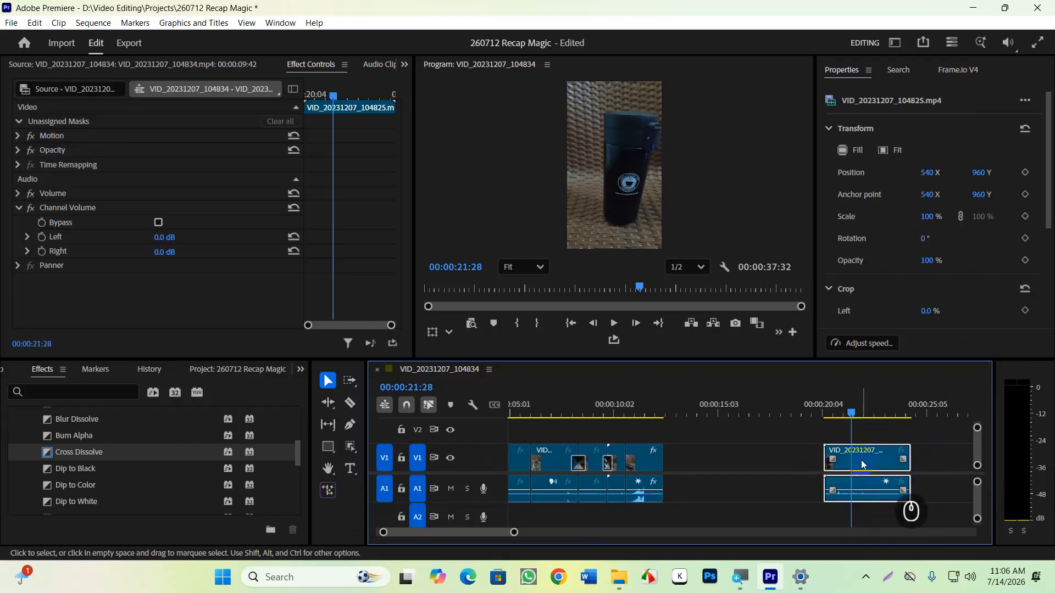
pyautogui.click(889, 458)
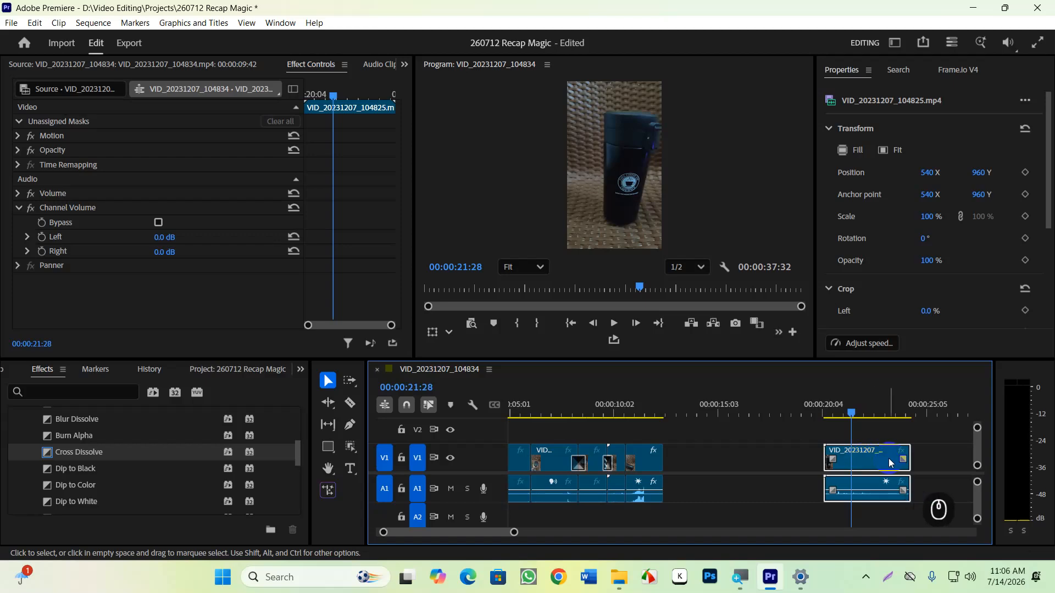
pyautogui.rightClick(888, 458)
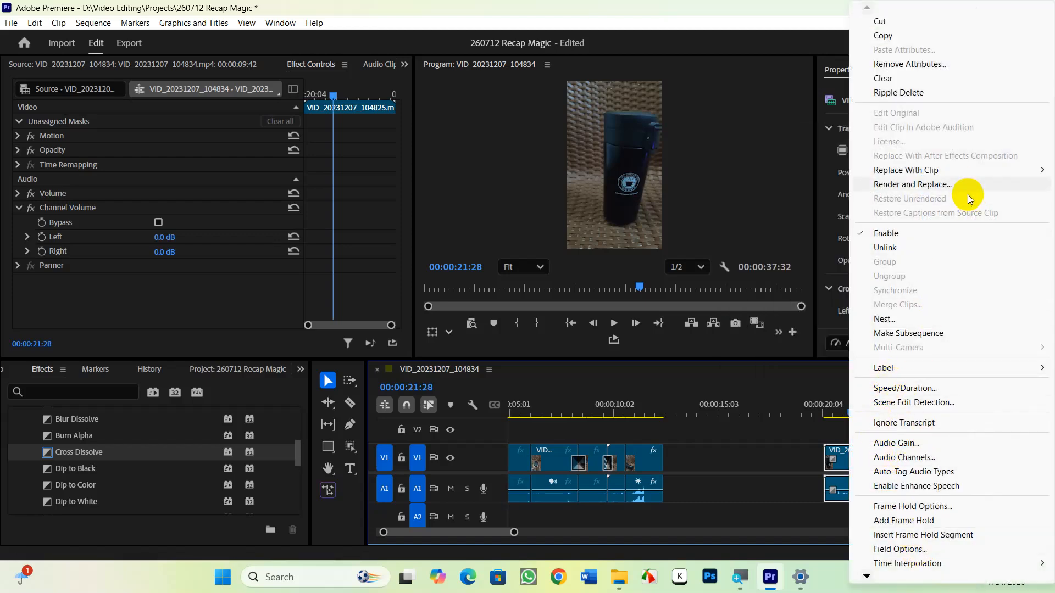
pyautogui.click(945, 390)
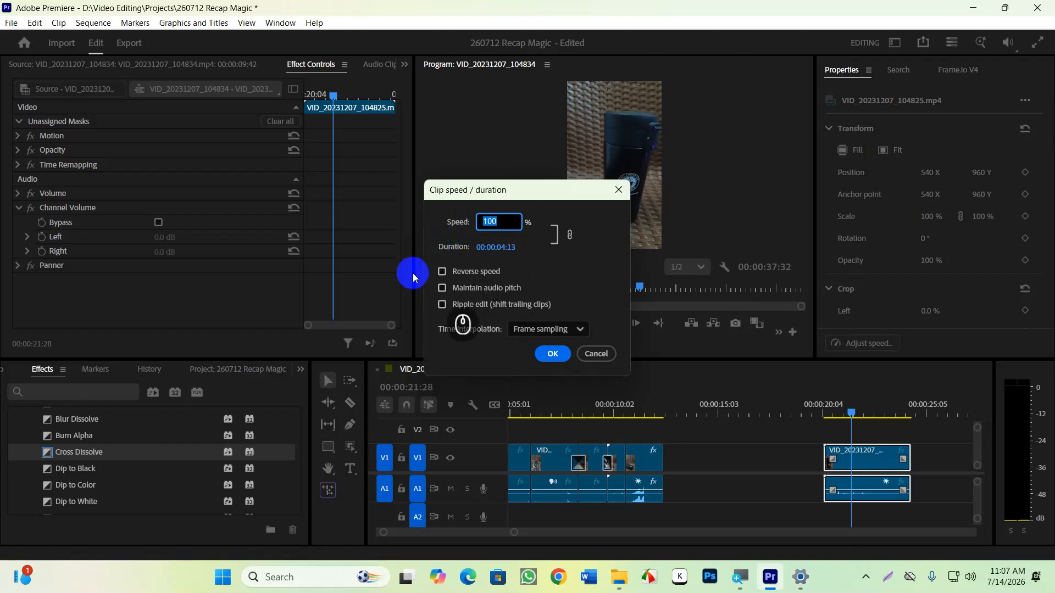
pyautogui.click(436, 274)
pyautogui.click(442, 272)
pyautogui.click(550, 354)
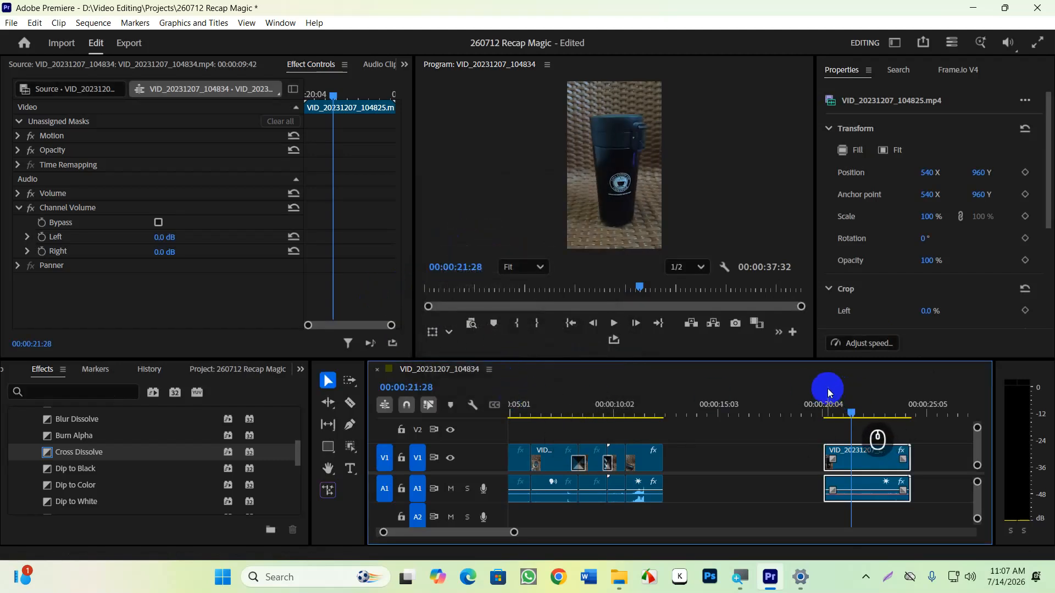
# Play the reversed clip VID_20231207_104825.mp4 to 00:00:24:10, then undo its speed reversal
pyautogui.click(832, 404)
pyautogui.press('space')
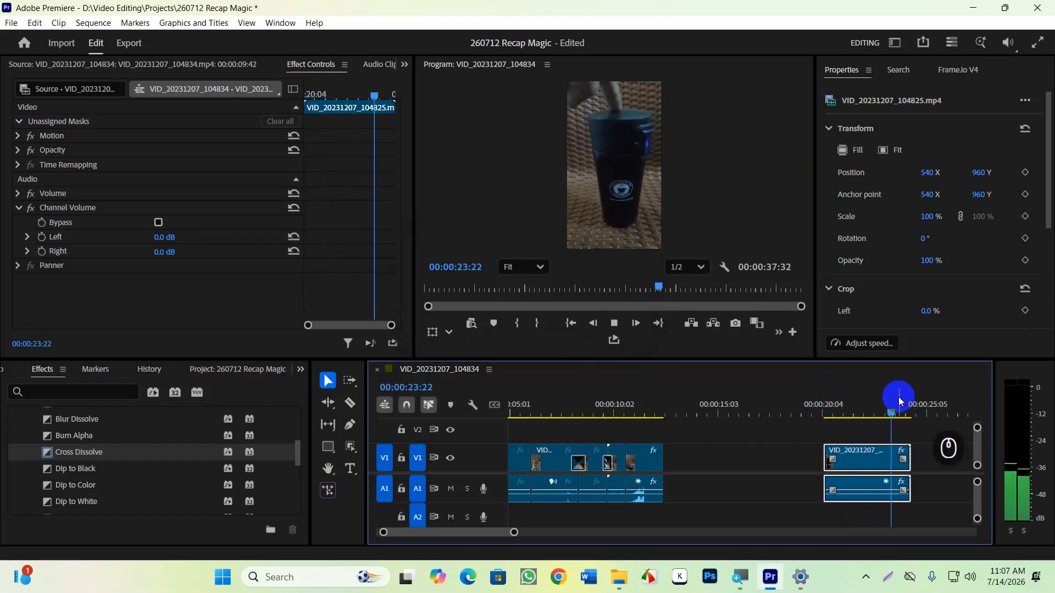
pyautogui.press('space')
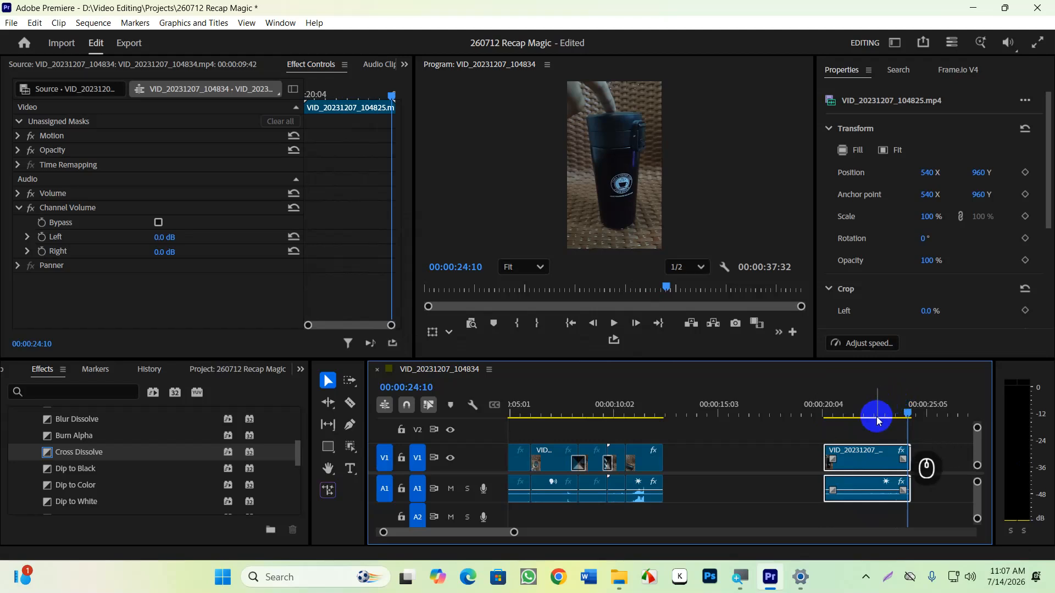
pyautogui.hotkey('ctrl', 'z')
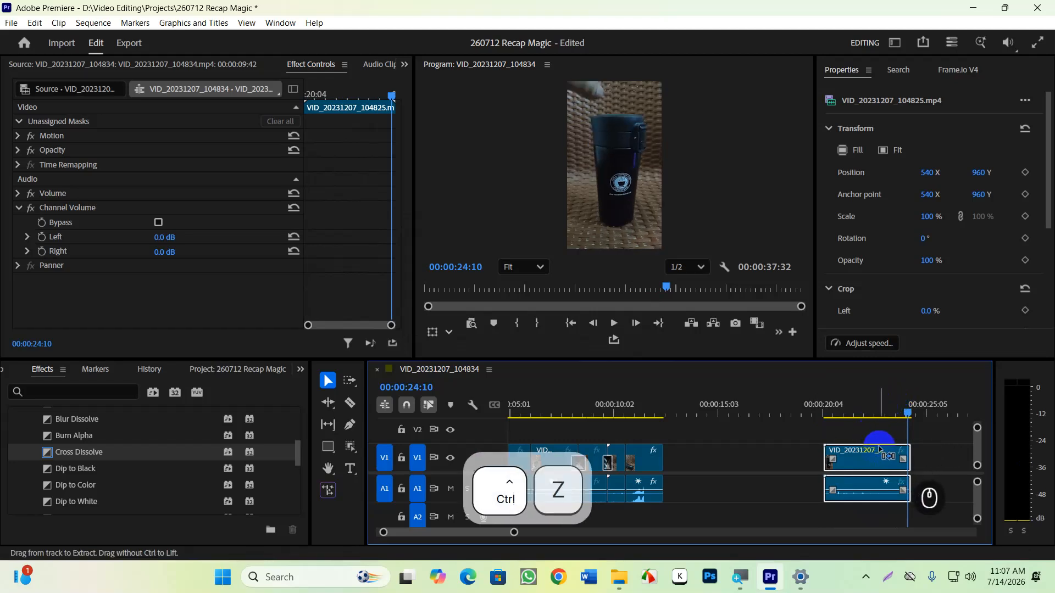
# Deselect the clip and bring the playhead back to 00:00:00:00
pyautogui.click(796, 436)
pyautogui.click(607, 424)
pyautogui.moveTo(607, 424); pyautogui.dragTo(446, 429)
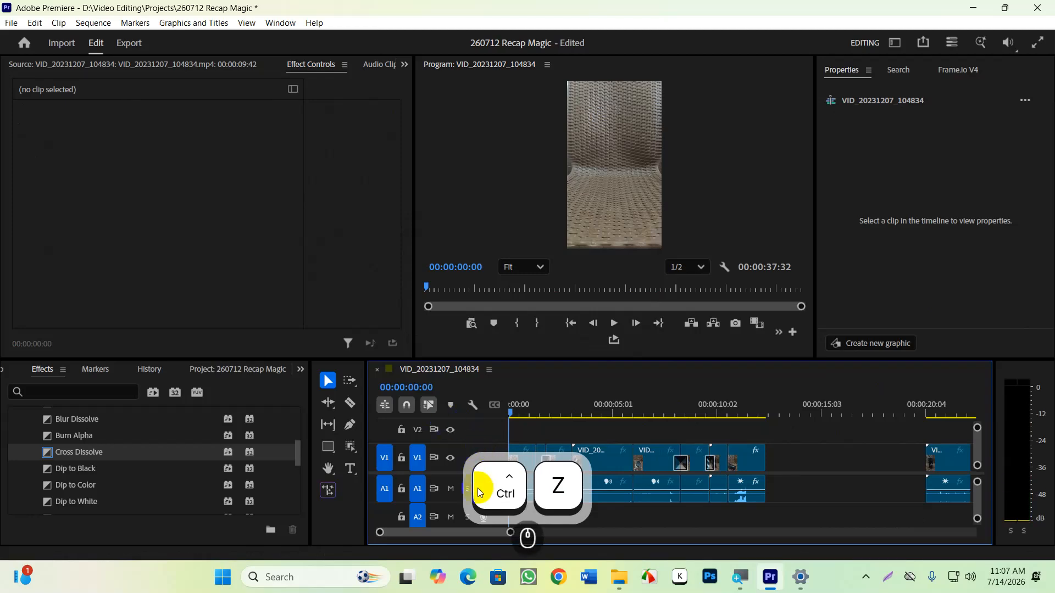
pyautogui.click(557, 577)
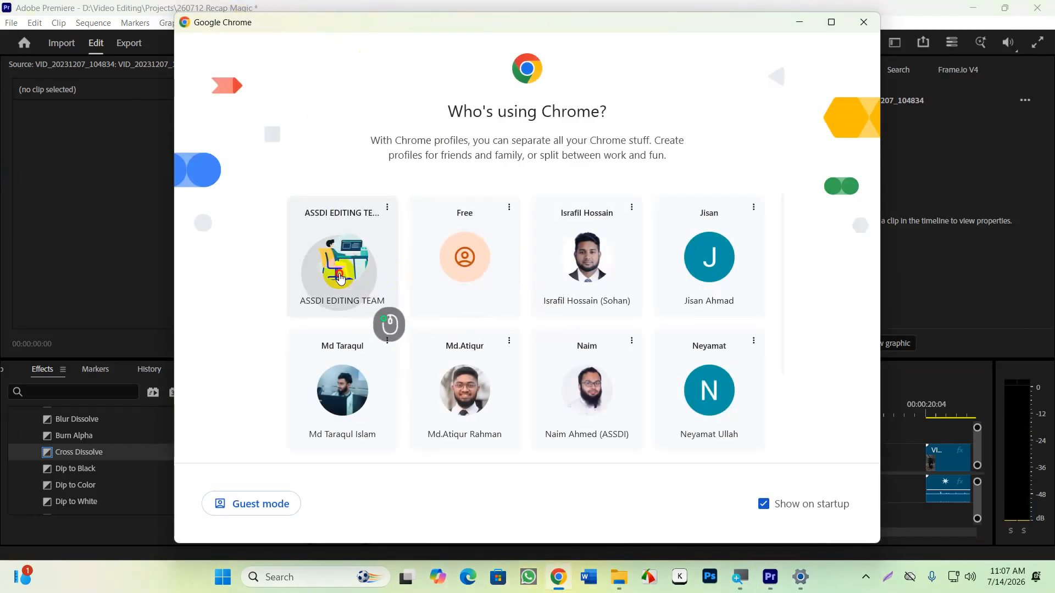
pyautogui.click(340, 279)
pyautogui.click(201, 65)
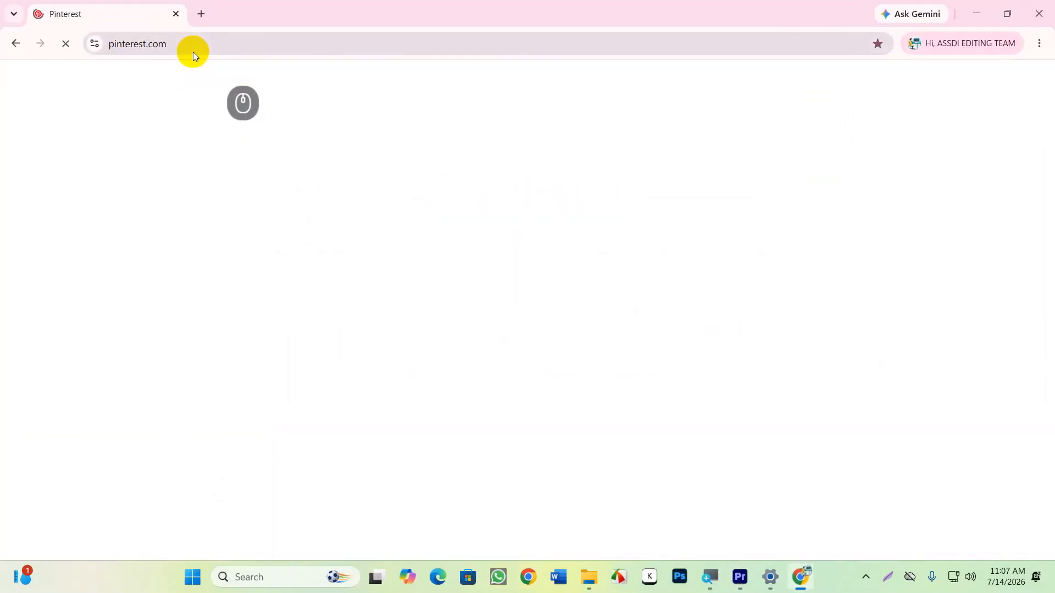
pyautogui.click(175, 14)
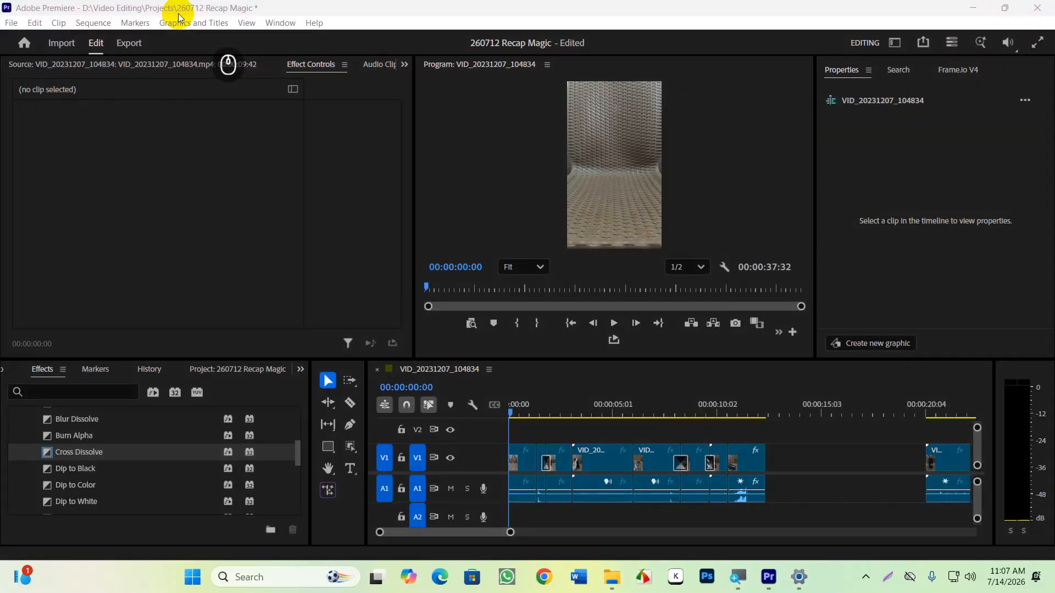
# Switch to Google Chrome with the ASSDI EDITING TEAM profile and search Google for "watar bottle logo"
pyautogui.click(559, 577)
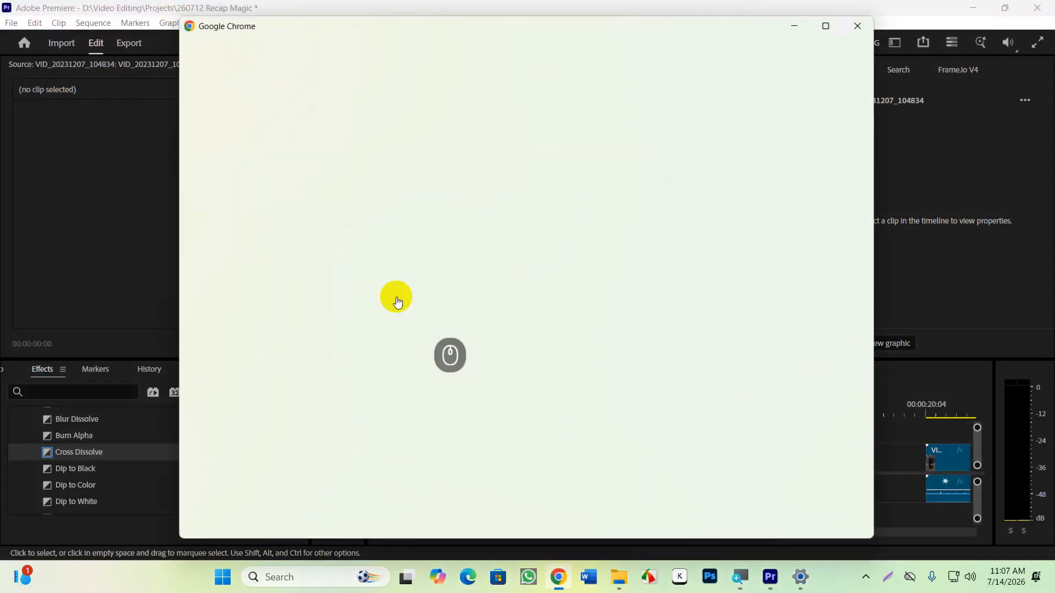
pyautogui.click(327, 236)
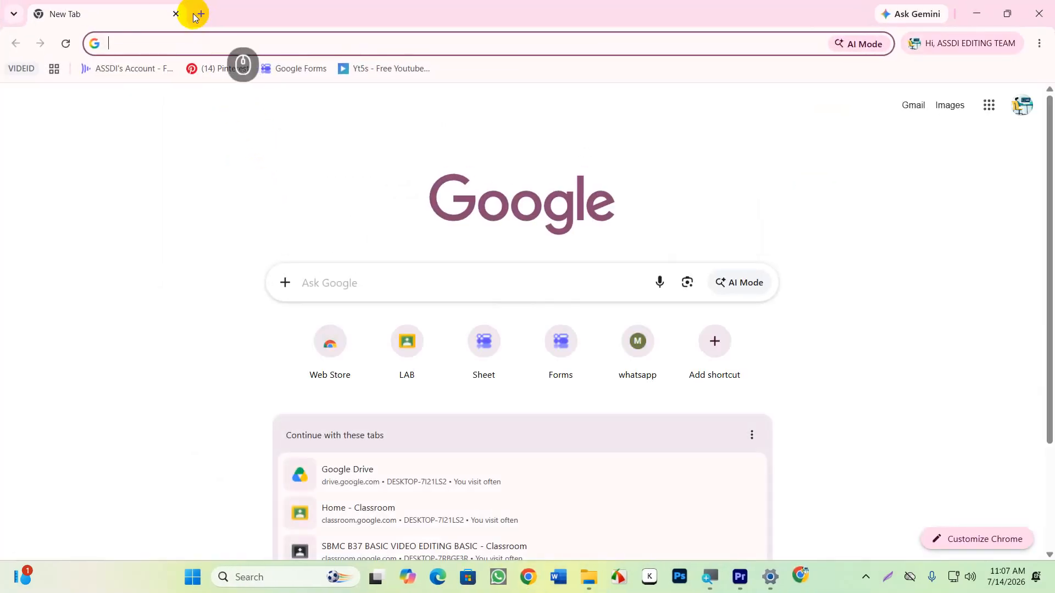
pyautogui.click(154, 40)
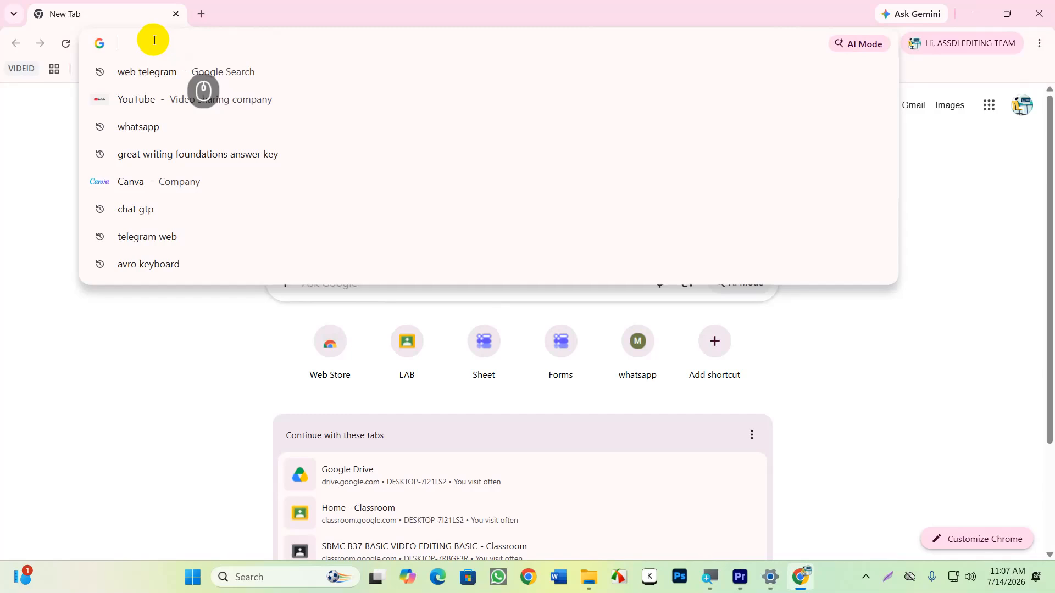
pyautogui.write('watar b')
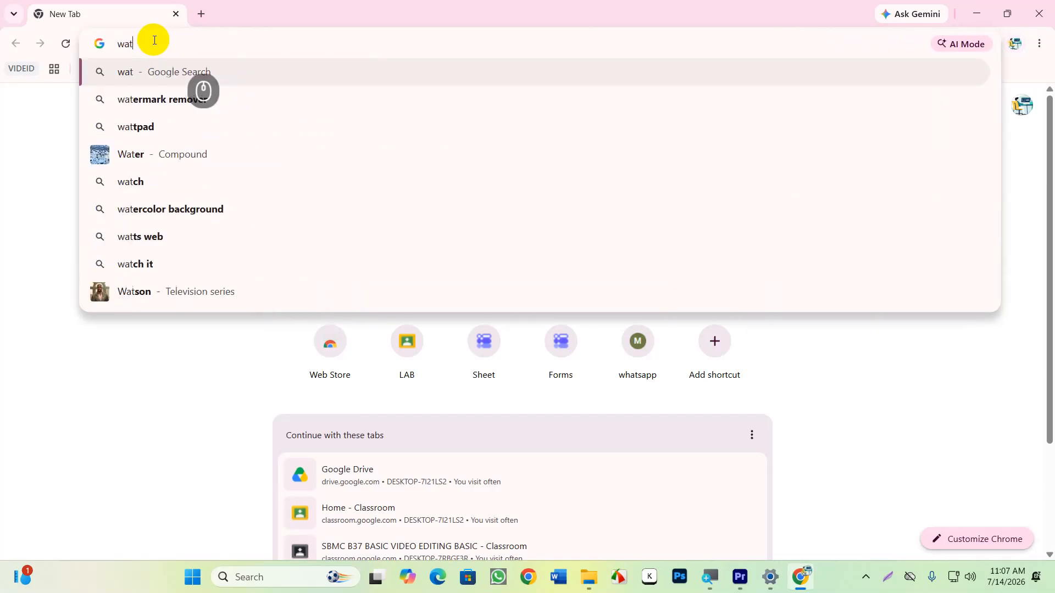
pyautogui.write('a')
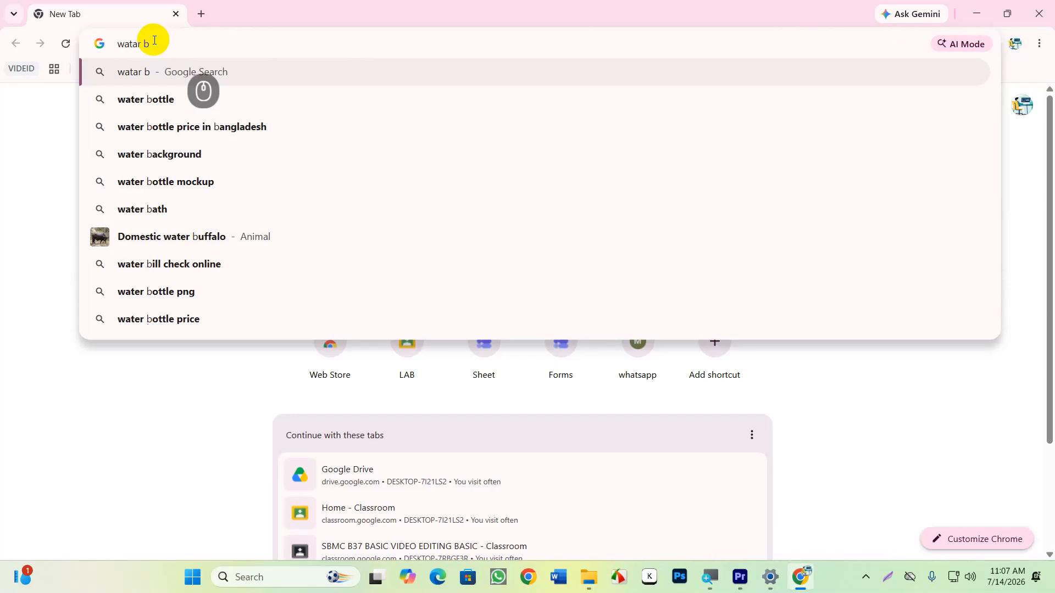
pyautogui.write('ottle')
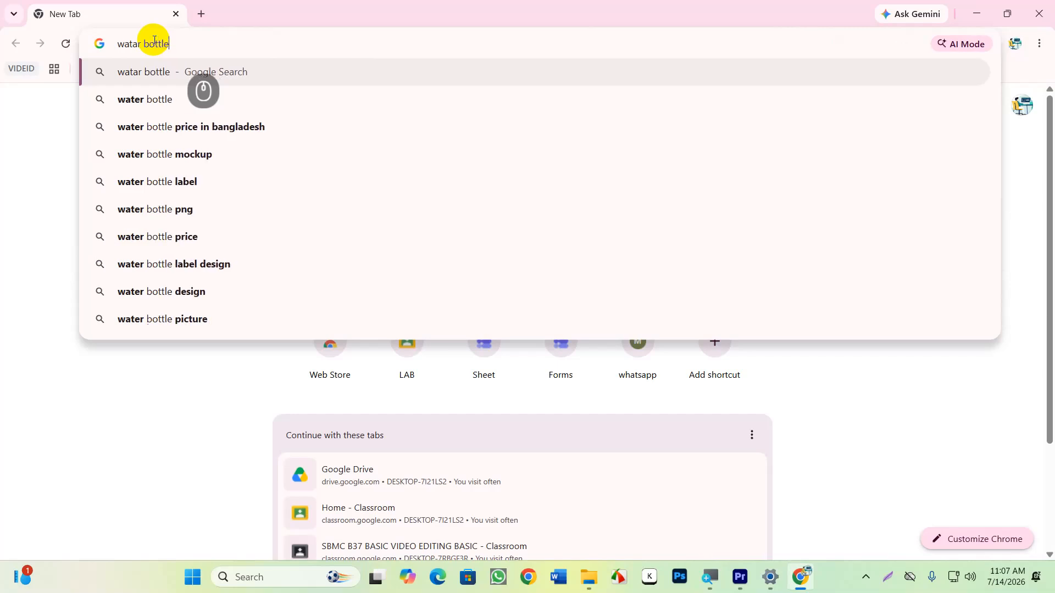
pyautogui.write(' log')
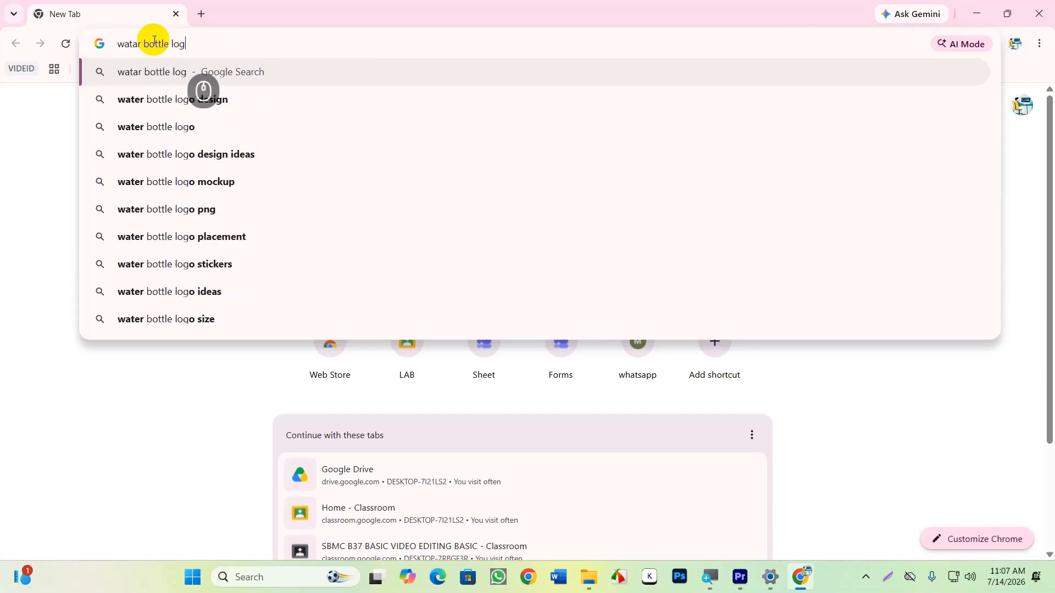
pyautogui.press('Return')
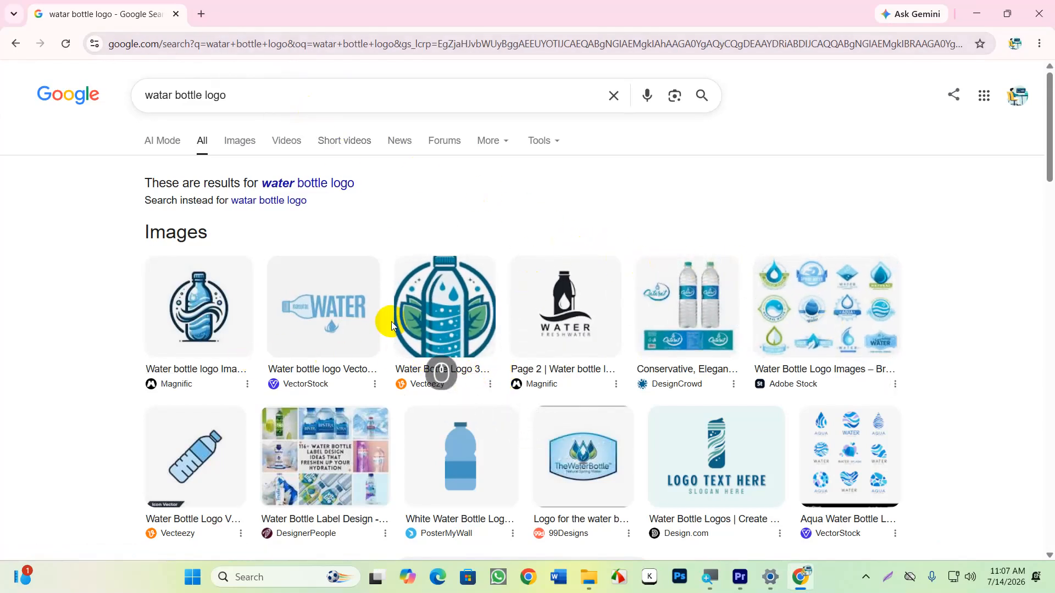
# Preview the black "Water Freshwater" bottle logo among the image results and open its Magnific source page
pyautogui.scroll(-1, 392, 321)
pyautogui.click(574, 253)
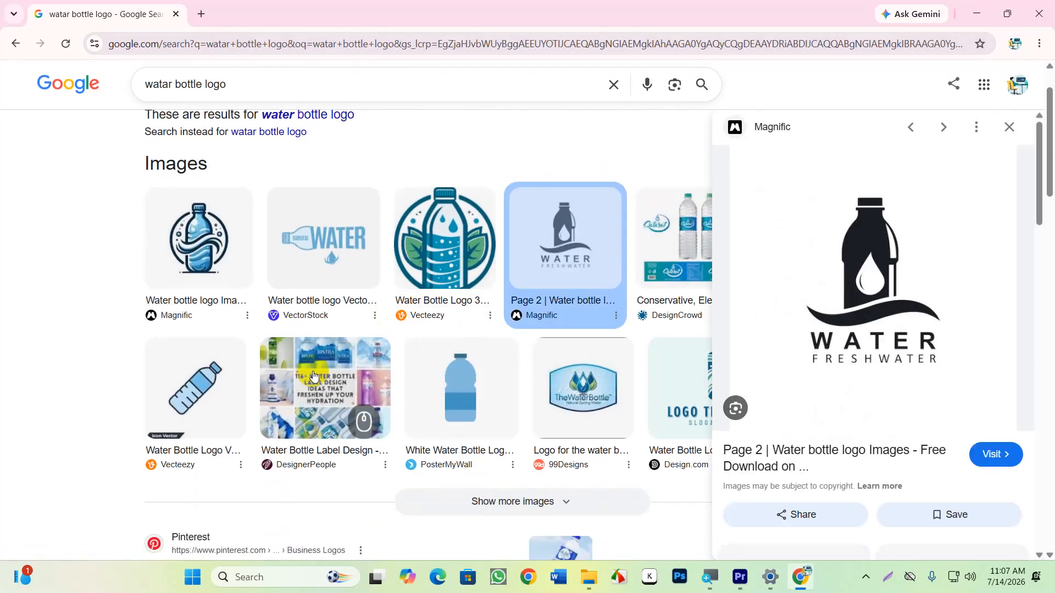
pyautogui.click(856, 237)
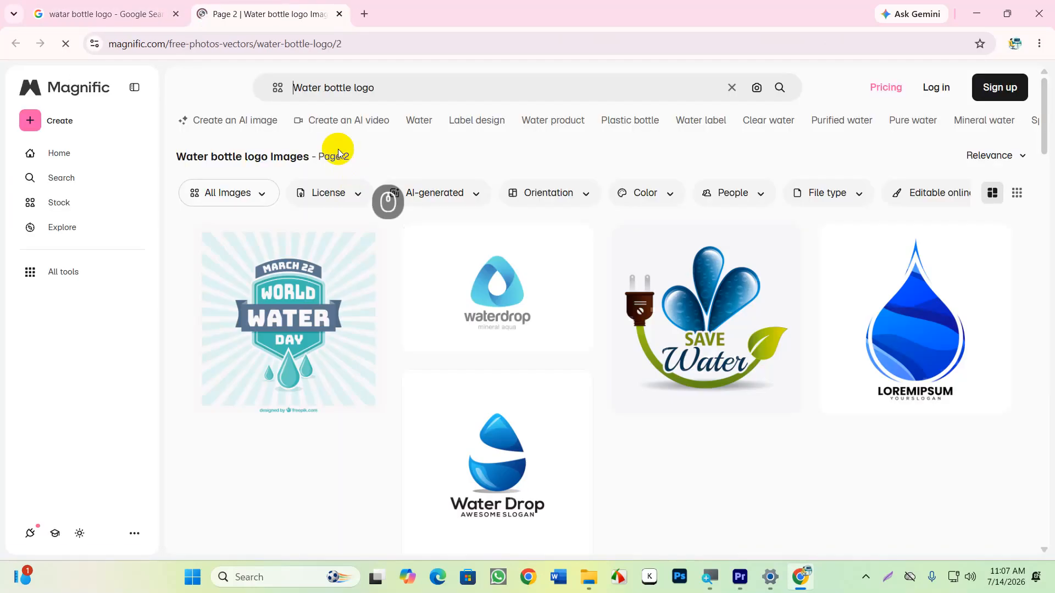
pyautogui.click(339, 14)
pyautogui.rightClick(894, 269)
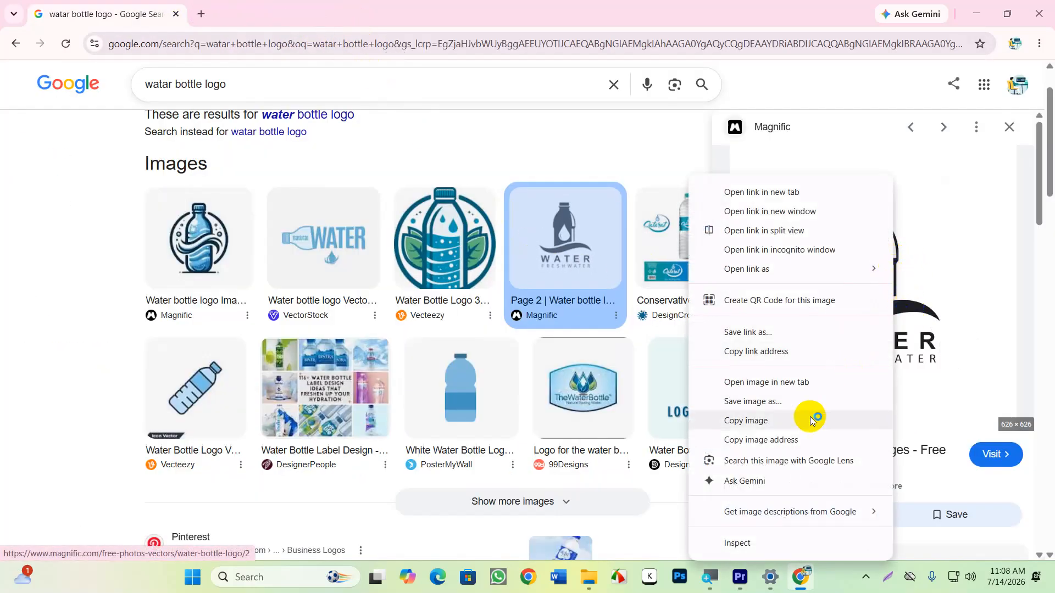
pyautogui.click(767, 415)
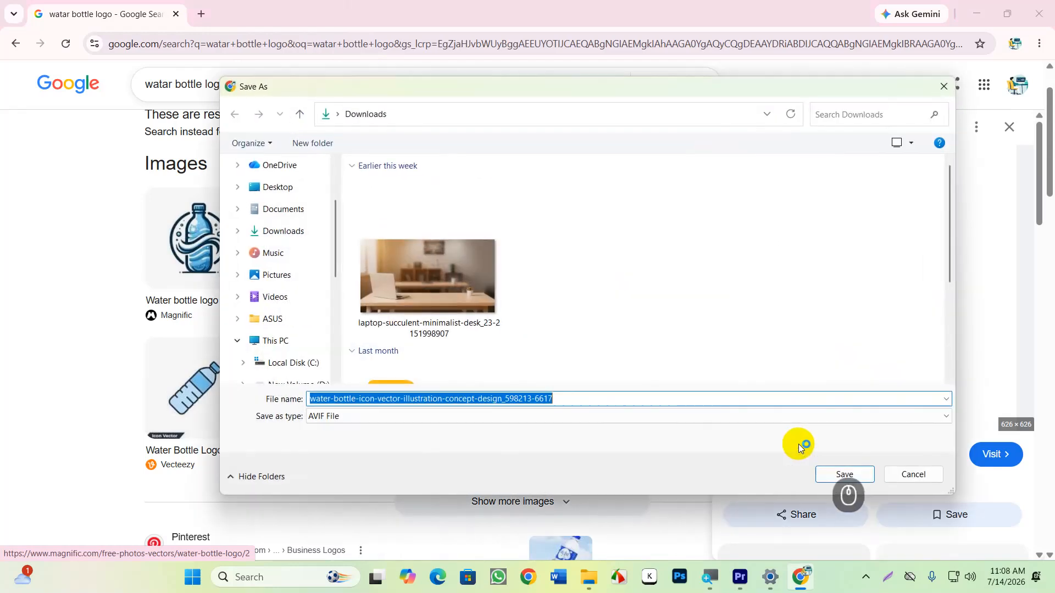
pyautogui.click(270, 231)
pyautogui.click(830, 479)
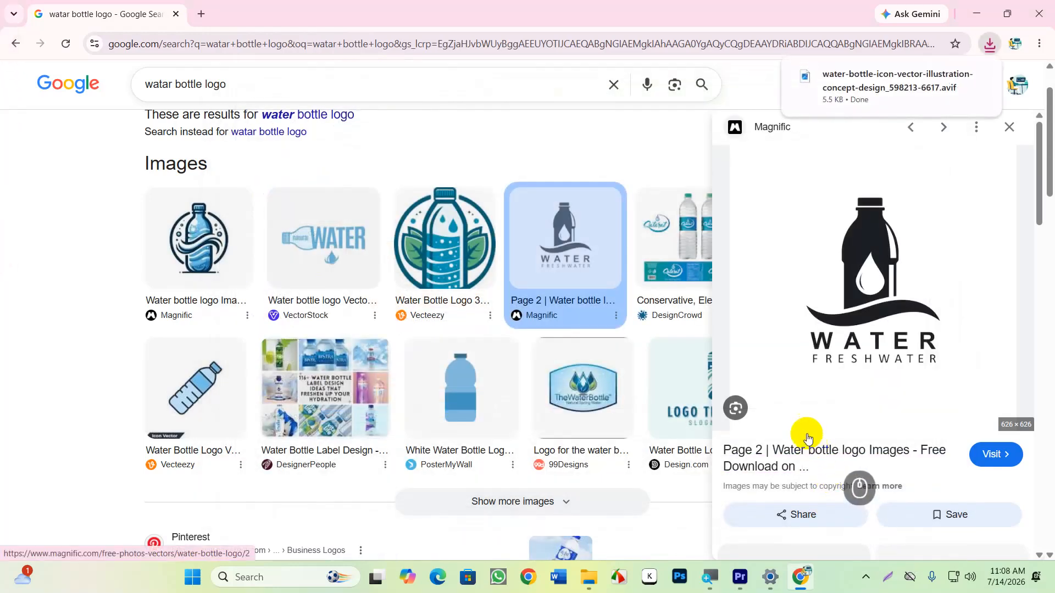
# Close Chrome to return to Adobe Premiere and show the 260712 Recap Magic project's media, opening and cancelling the import dialog
pyautogui.click(1045, 6)
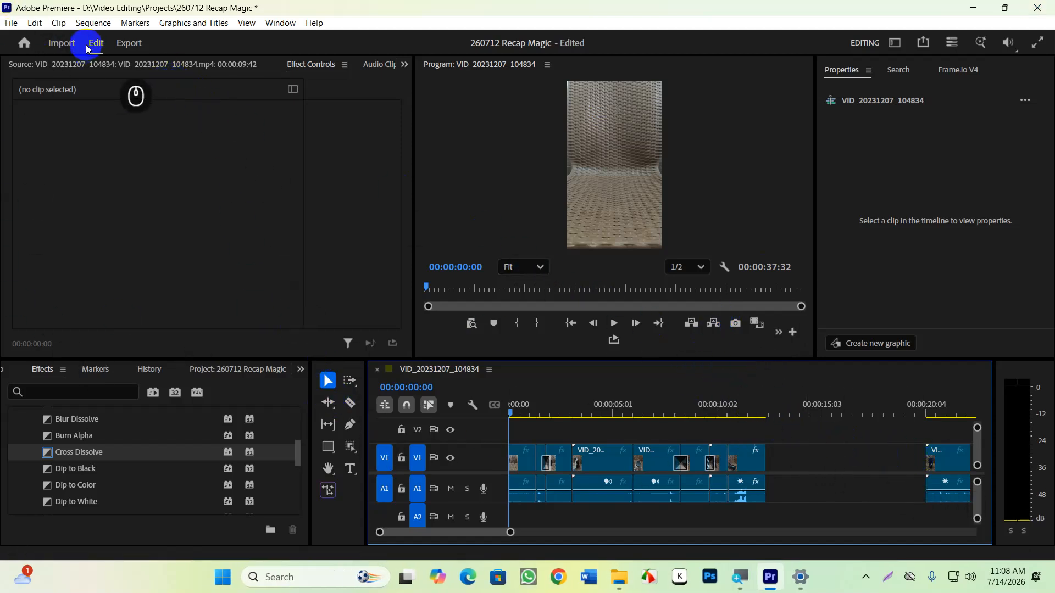
pyautogui.click(215, 372)
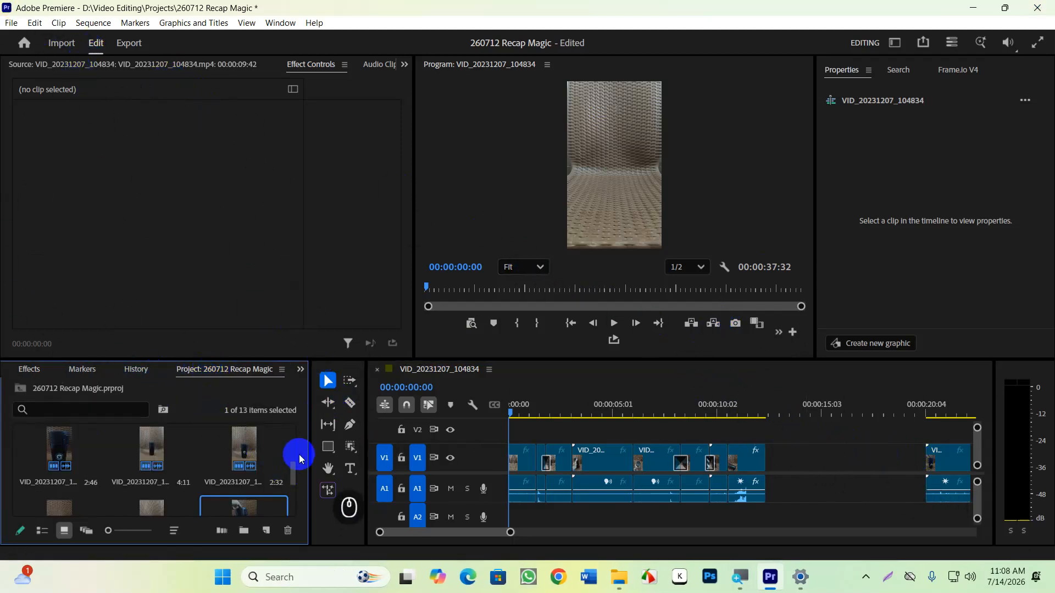
pyautogui.doubleClick(187, 510)
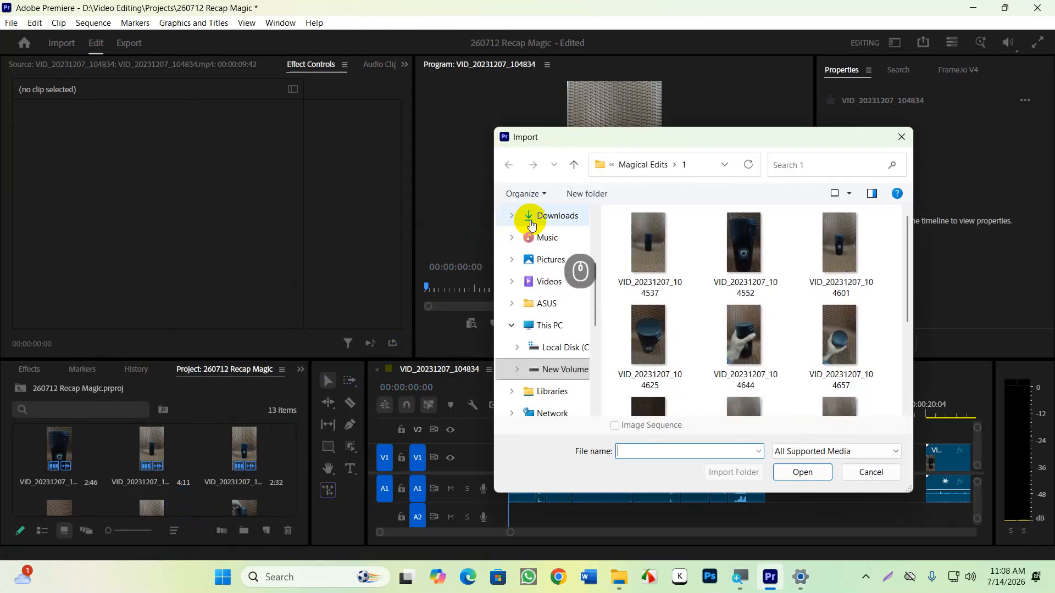
pyautogui.click(871, 472)
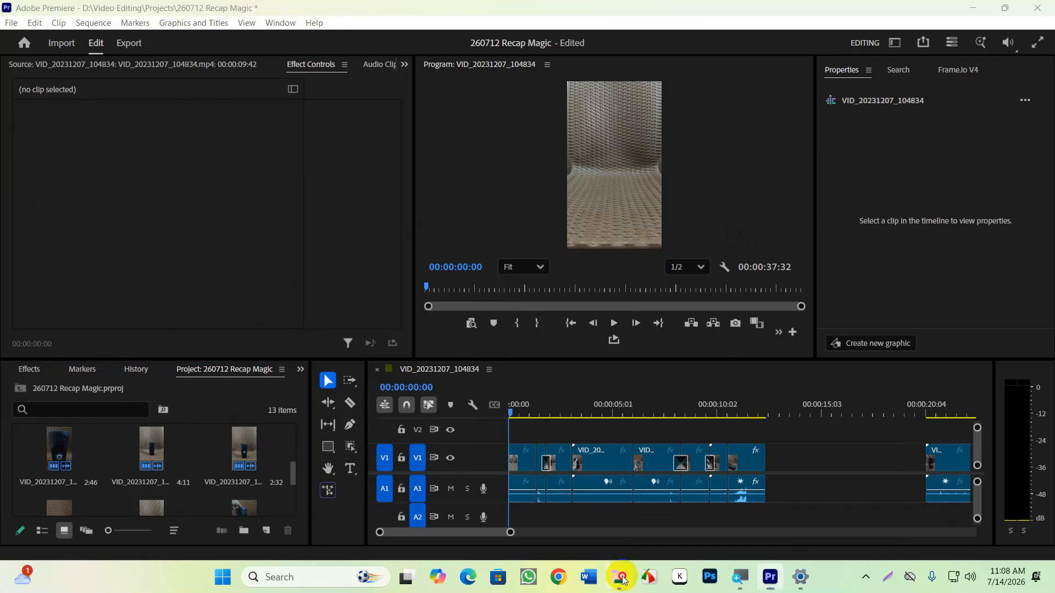
# Switch to File Explorer, open the Downloads folder and enlarge the file thumbnails
pyautogui.click(621, 578)
pyautogui.click(52, 99)
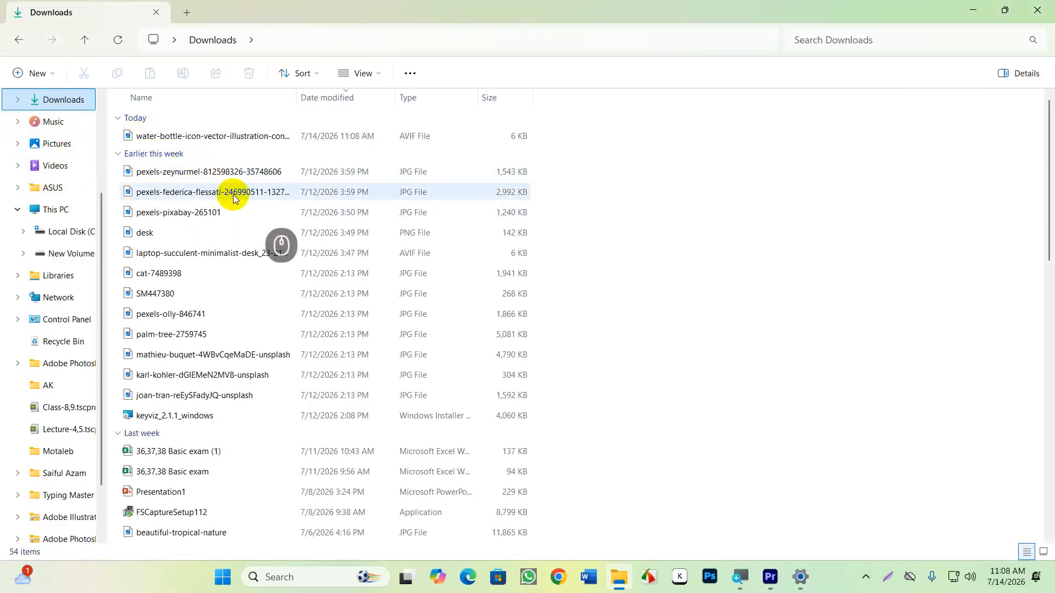
pyautogui.keyDown('ctrl'); pyautogui.scroll(3, 271, 206); pyautogui.keyUp('ctrl')
pyautogui.keyDown('ctrl'); pyautogui.scroll(-2, 269, 204); pyautogui.keyUp('ctrl')
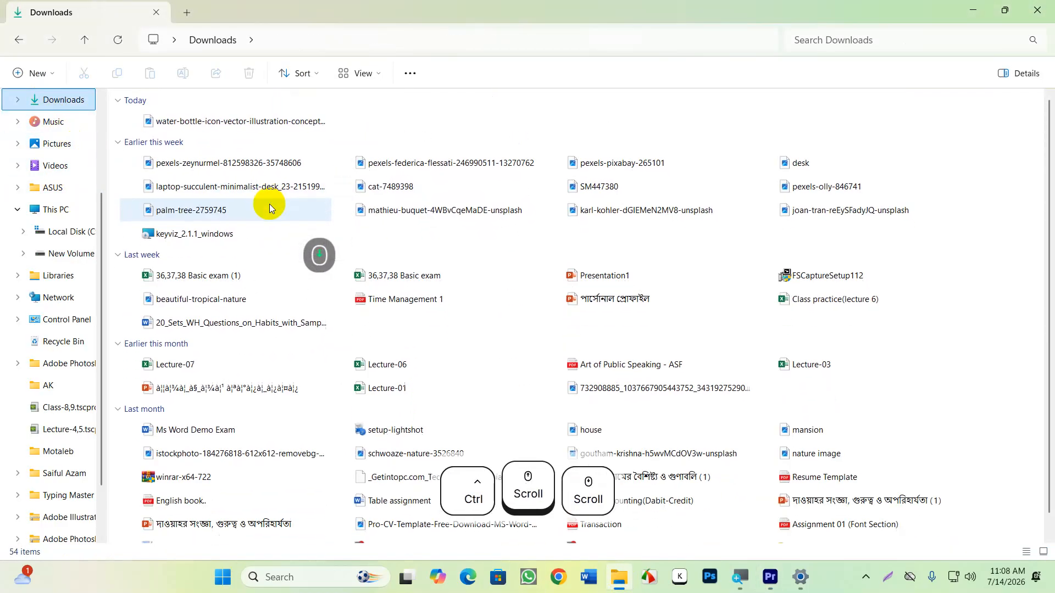
pyautogui.keyDown('ctrl'); pyautogui.scroll(2, 268, 202); pyautogui.keyUp('ctrl')
pyautogui.keyDown('ctrl'); pyautogui.scroll(4, 266, 186); pyautogui.keyUp('ctrl')
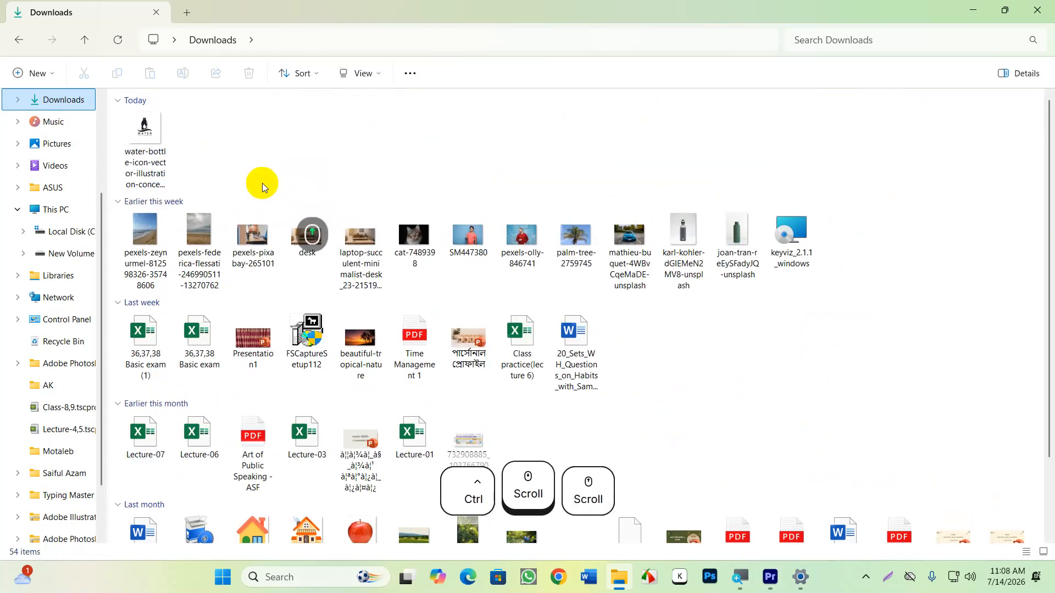
pyautogui.keyDown('ctrl'); pyautogui.scroll(1, 269, 183); pyautogui.keyUp('ctrl')
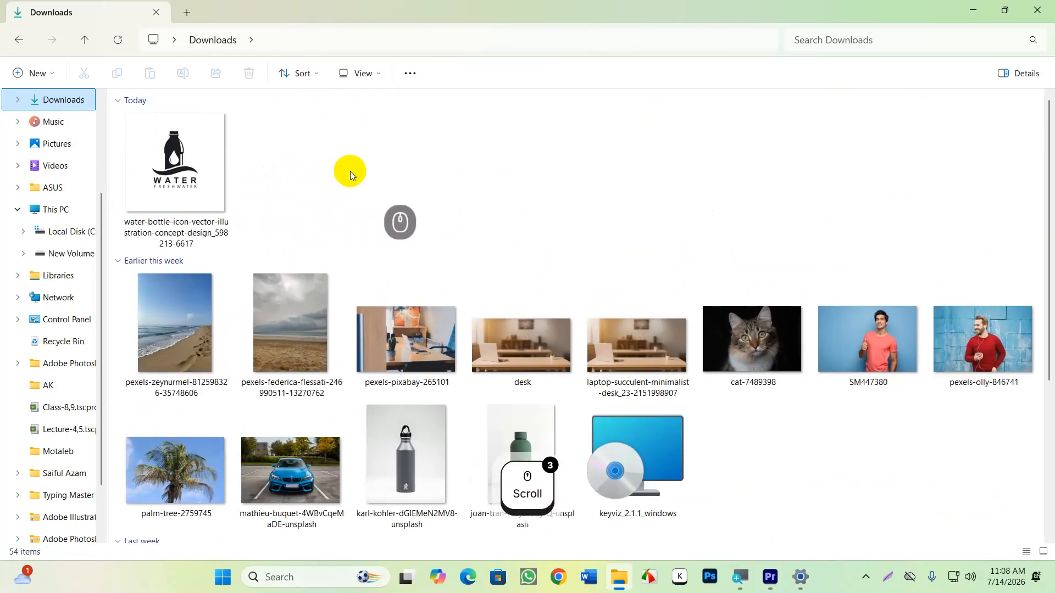
pyautogui.press('ctrl')
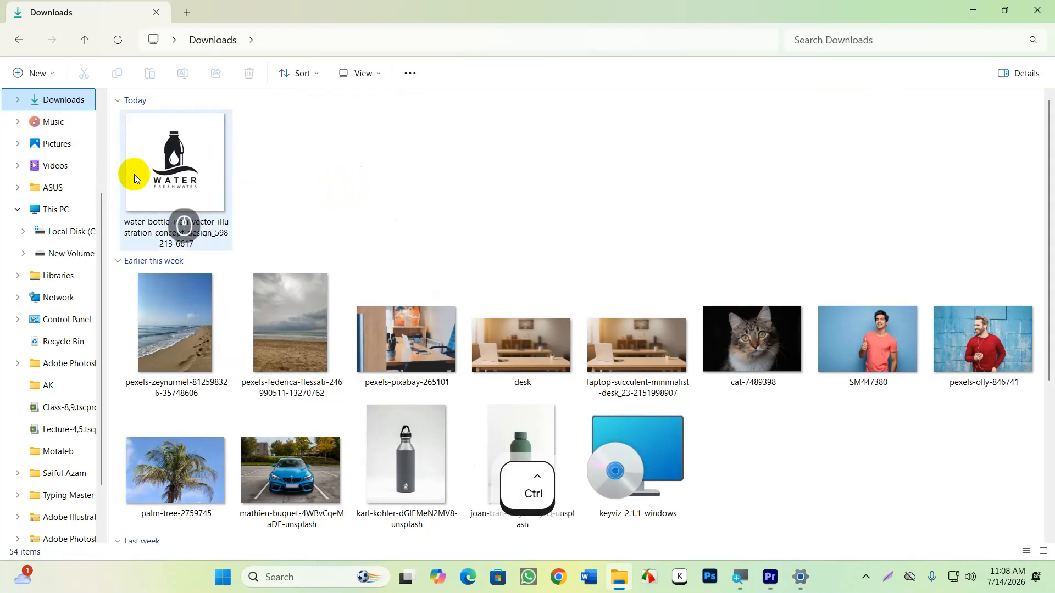
# Try to import water-bottle-icon-vector-illustration-concept-design_598213-6617.avif from Downloads into the 260712 Recap Magic project in Adobe Premiere
pyautogui.click(208, 173)
pyautogui.moveTo(177, 172); pyautogui.dragTo(158, 483)
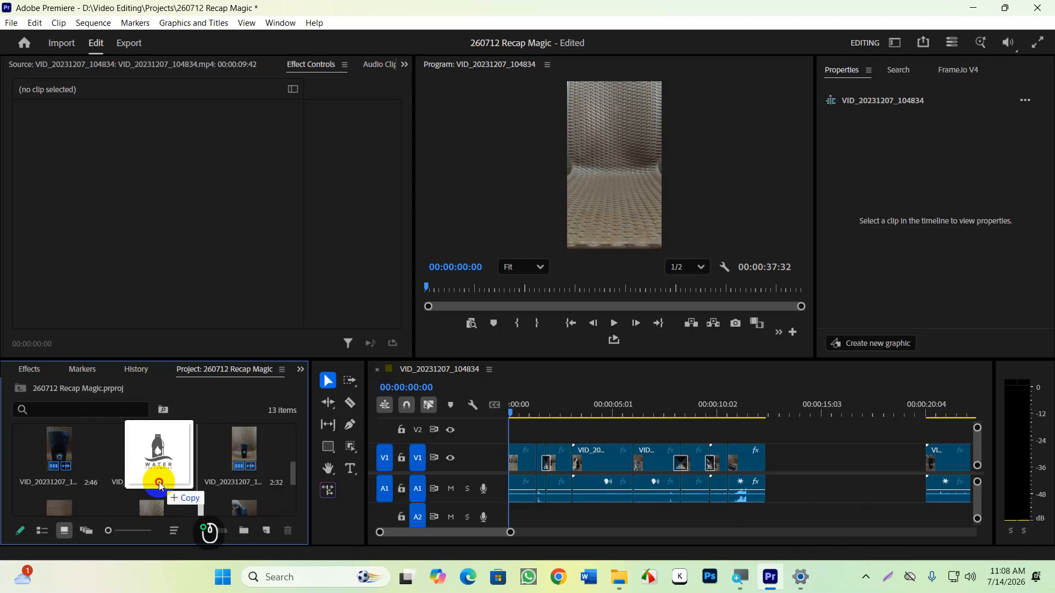
pyautogui.moveTo(160, 484)
pyautogui.mouseDown()
pyautogui.moveTo(852, 512)
pyautogui.moveTo(853, 482)
pyautogui.moveTo(840, 472)
pyautogui.moveTo(902, 481)
pyautogui.moveTo(815, 459)
pyautogui.moveTo(974, 459)
pyautogui.moveTo(651, 452)
pyautogui.moveTo(610, 433)
pyautogui.moveTo(648, 417)
pyautogui.moveTo(781, 435)
pyautogui.moveTo(170, 480)
pyautogui.mouseUp()
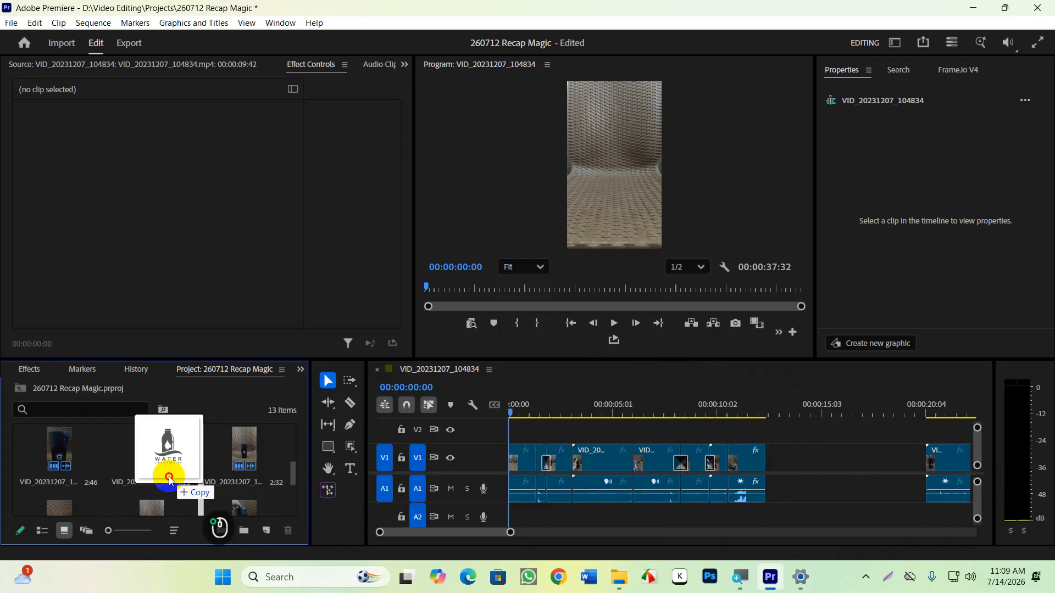
pyautogui.moveTo(169, 480); pyautogui.dragTo(172, 477)
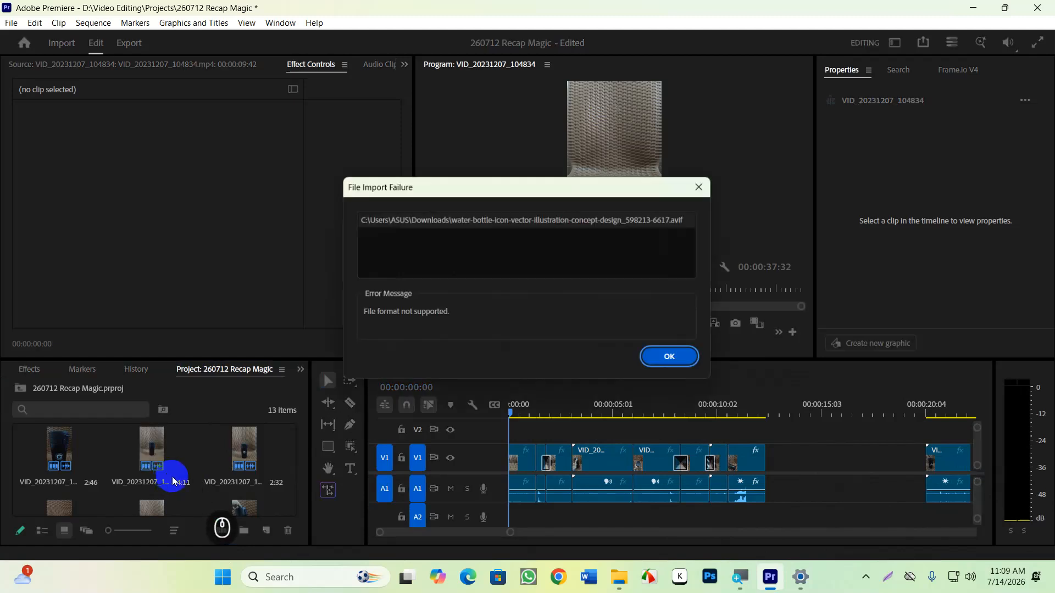
pyautogui.click(664, 359)
# Retry importing the black water bottle logo from Downloads into the empty area at the end of the project's media
pyautogui.scroll(-3, 224, 479)
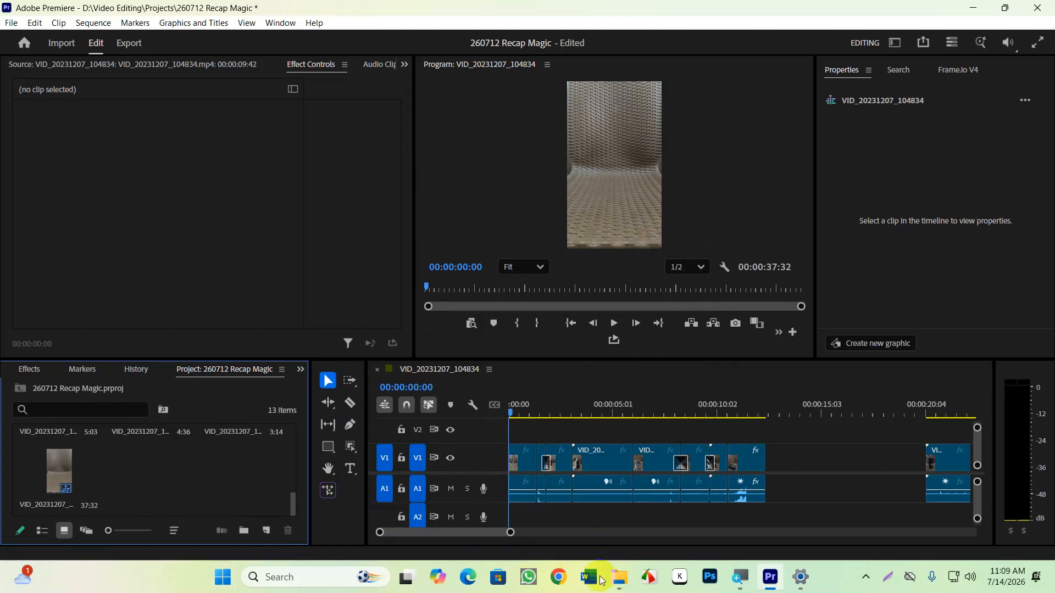
pyautogui.click(618, 577)
pyautogui.moveTo(172, 145); pyautogui.dragTo(165, 480)
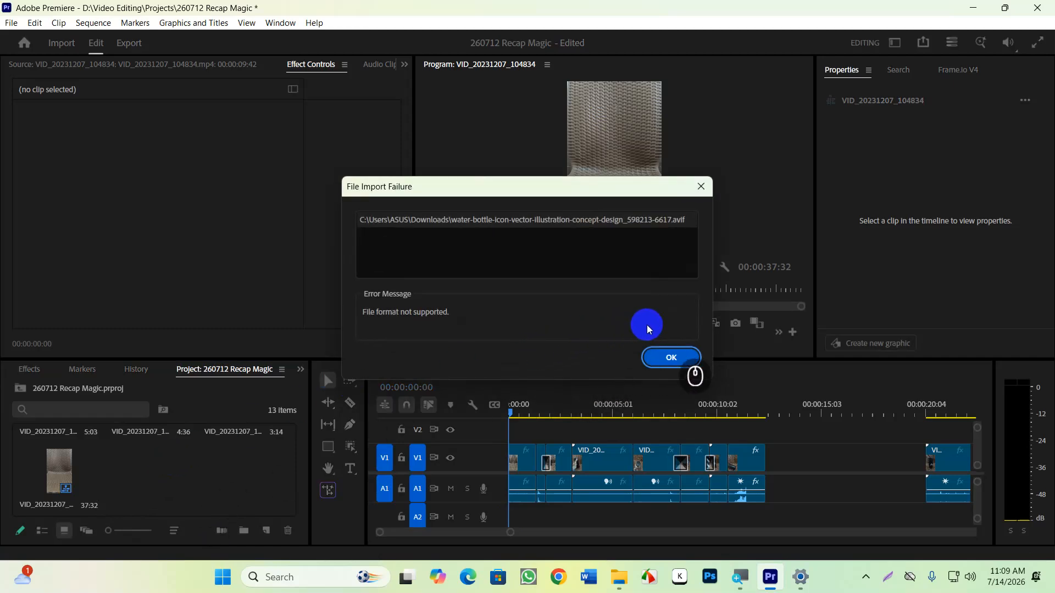
pyautogui.click(671, 360)
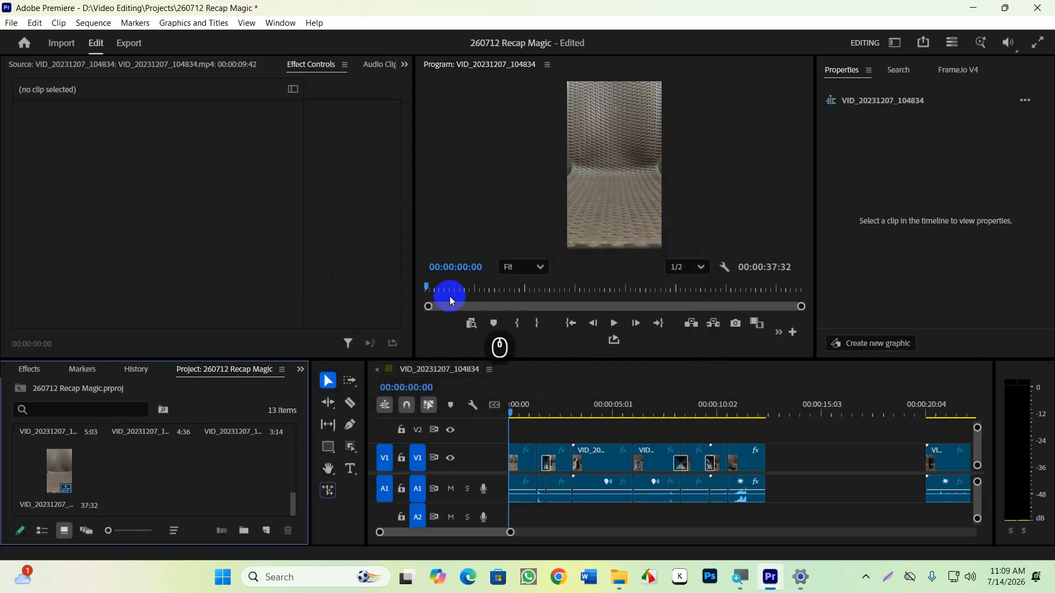
pyautogui.click(558, 577)
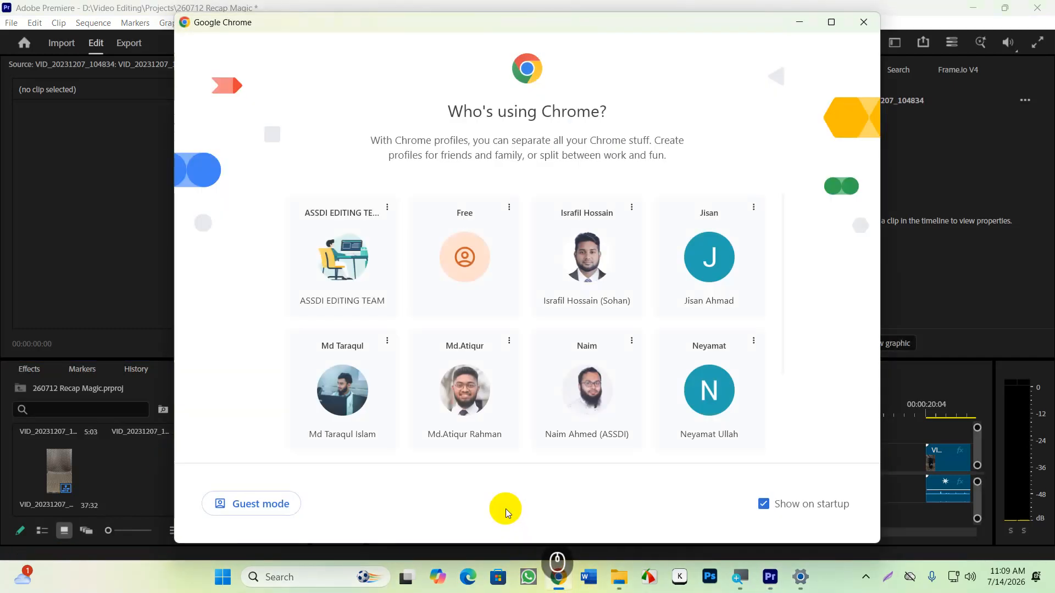
pyautogui.click(318, 260)
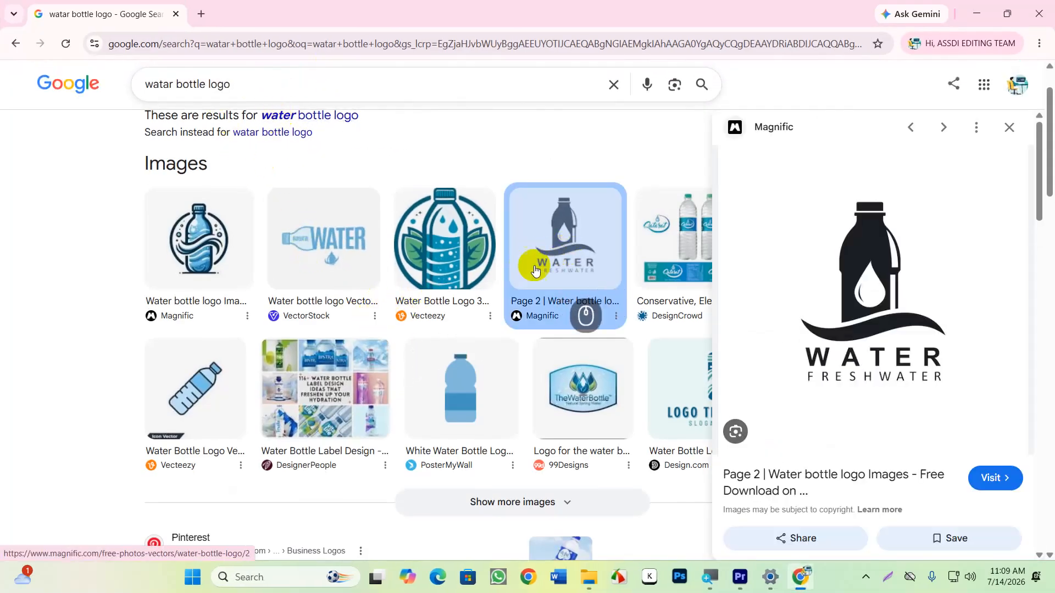
pyautogui.scroll(-2, 207, 346)
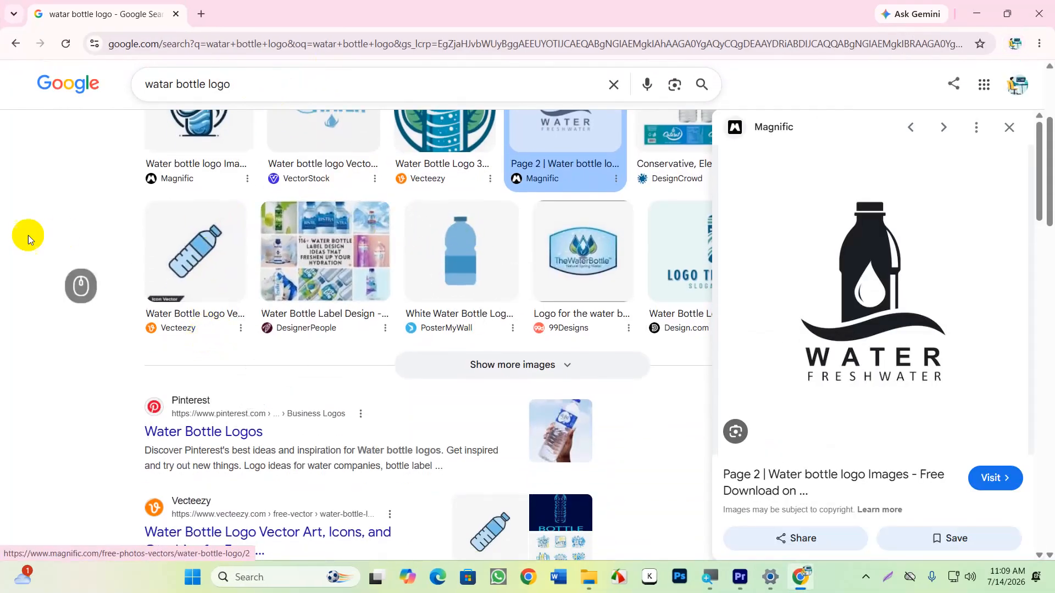
pyautogui.hotkey('alt', 'Left')
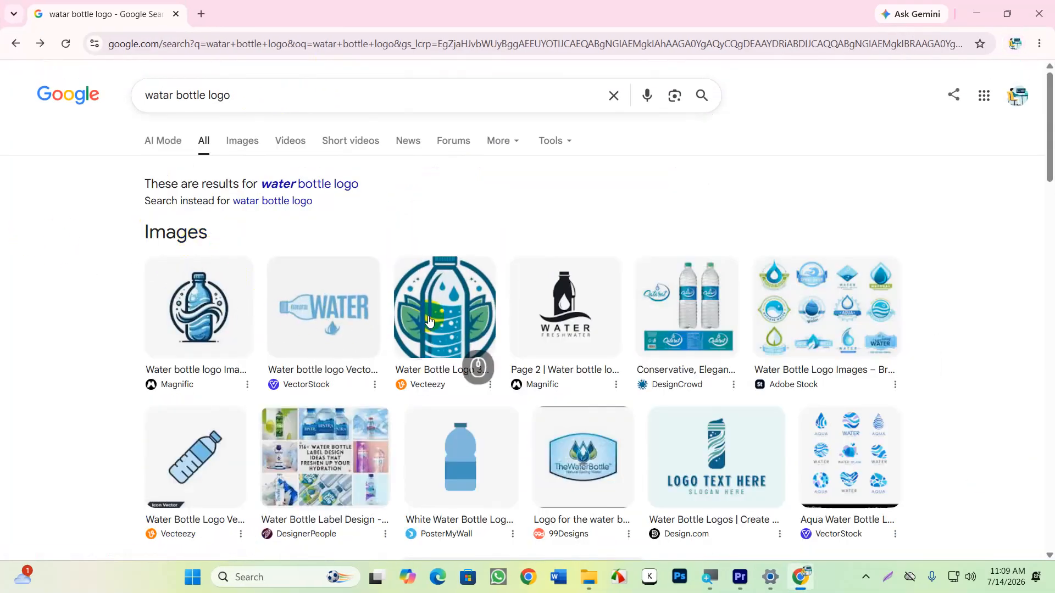
pyautogui.click(202, 309)
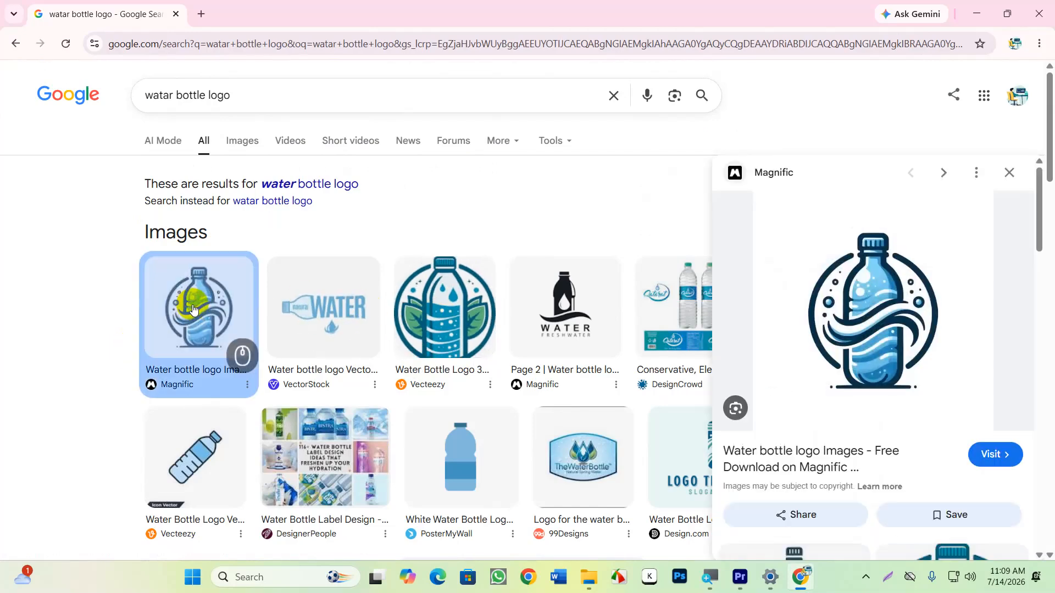
pyautogui.rightClick(828, 278)
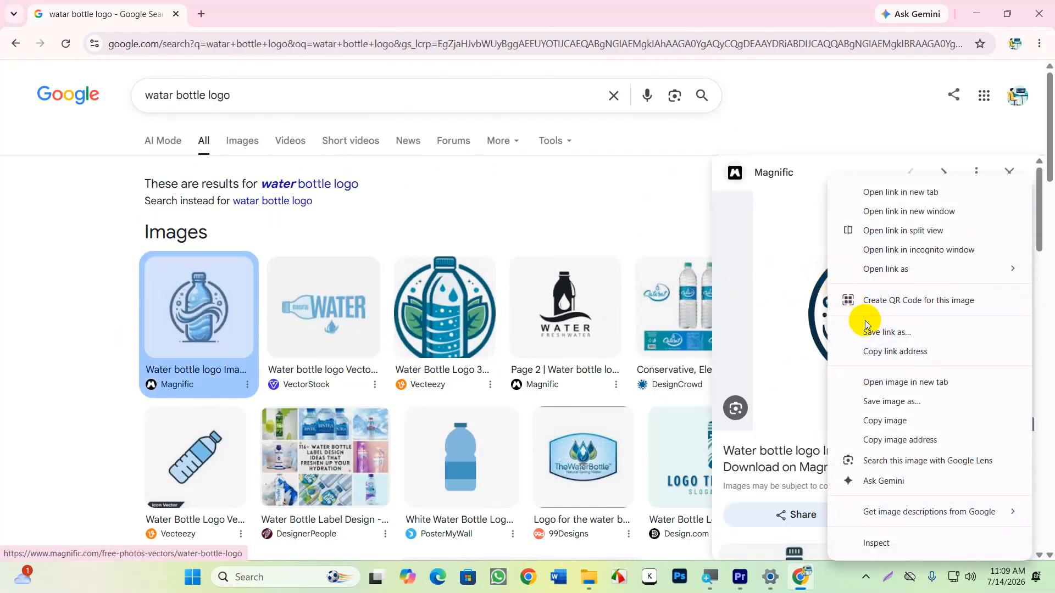
pyautogui.click(885, 413)
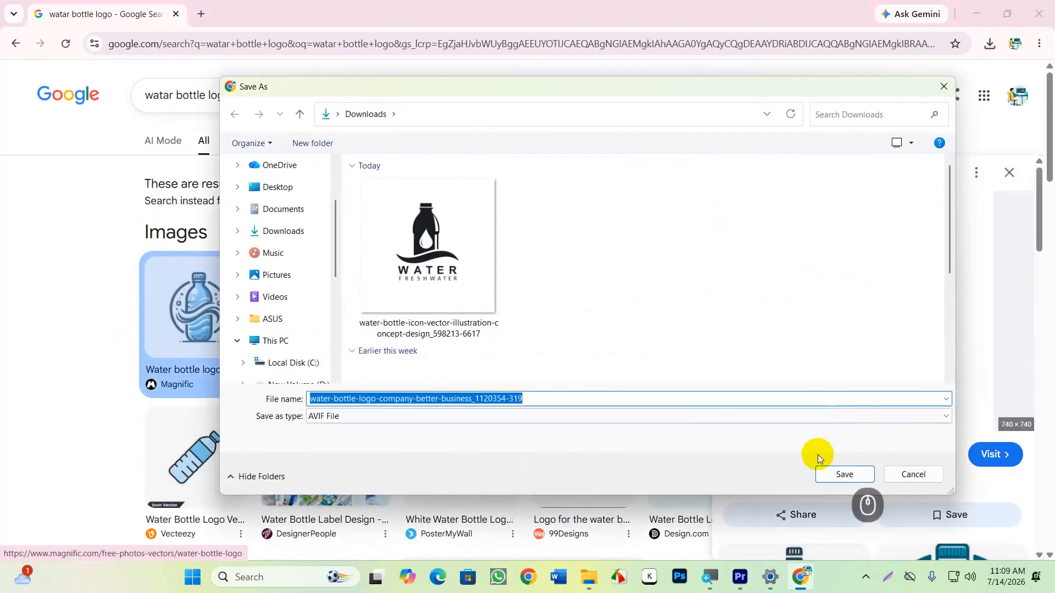
pyautogui.click(843, 471)
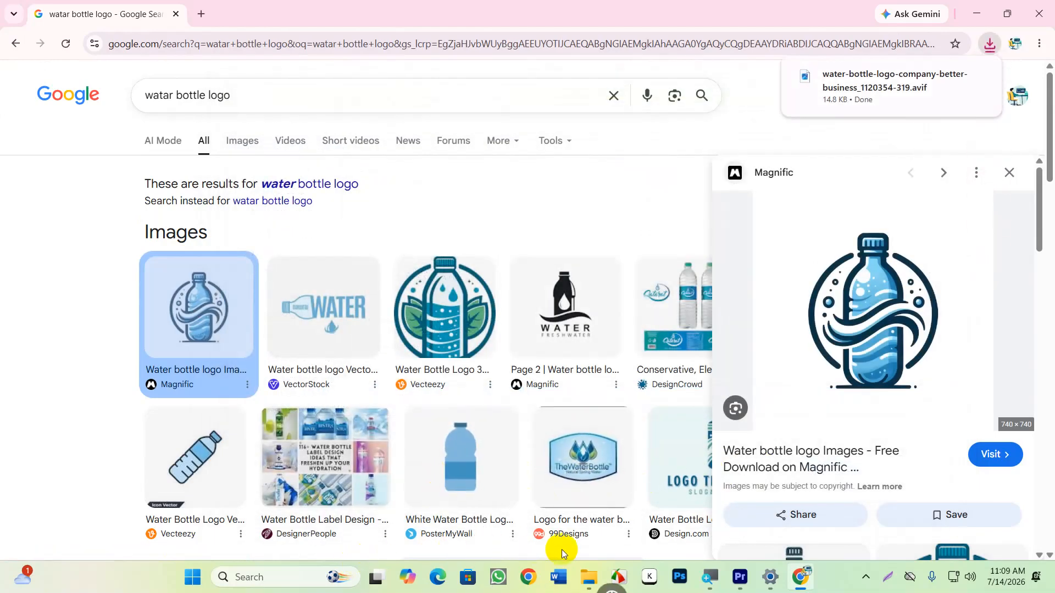
# Try to import water-bottle-logo-company-better-business_1120354-319.avif from the Downloads folder into the Adobe Premiere project
pyautogui.click(585, 577)
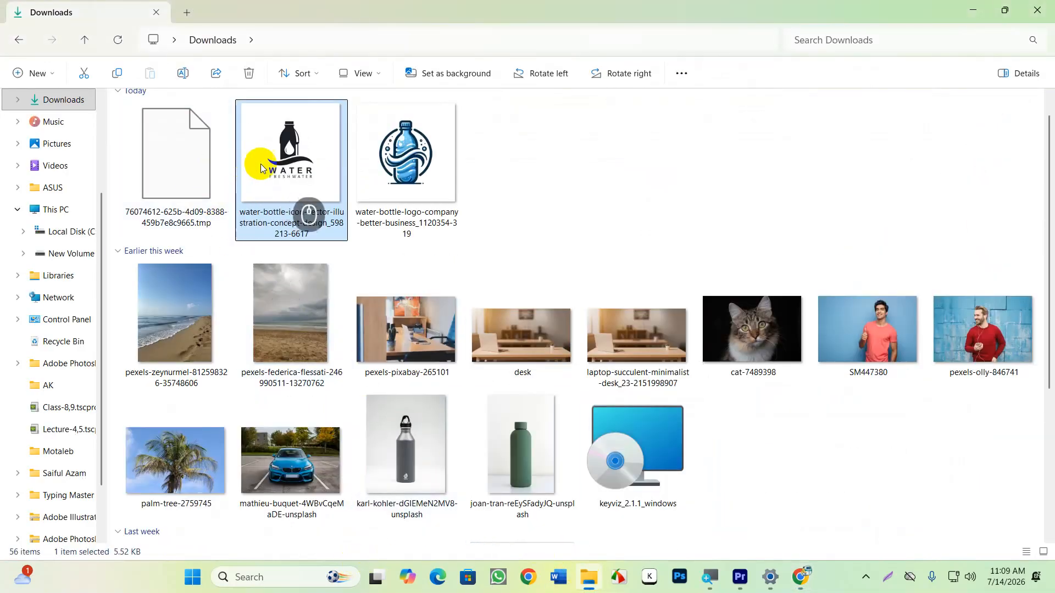
pyautogui.moveTo(439, 172); pyautogui.dragTo(230, 460)
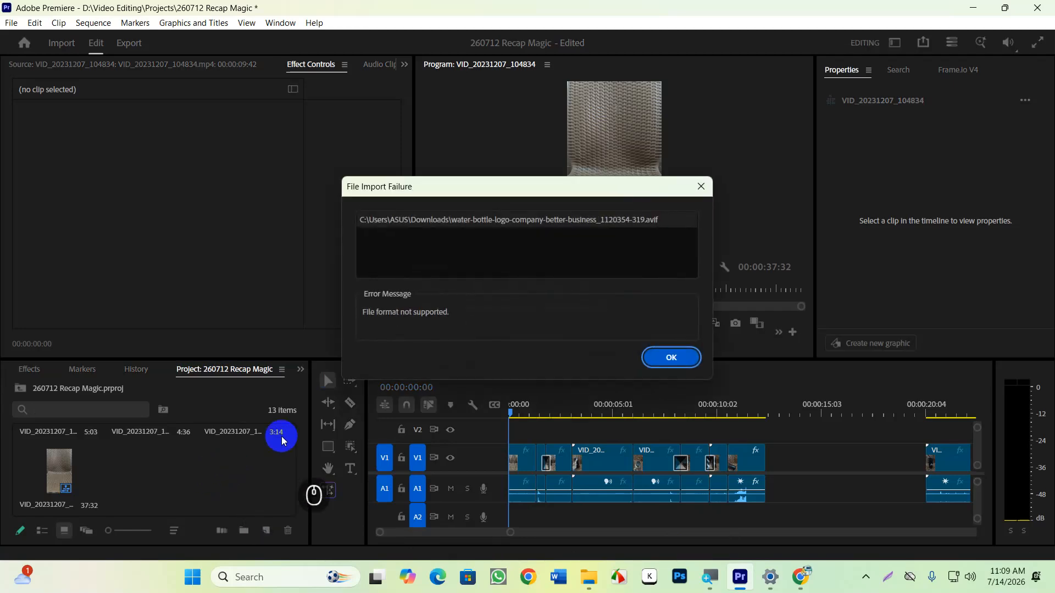
pyautogui.click(671, 357)
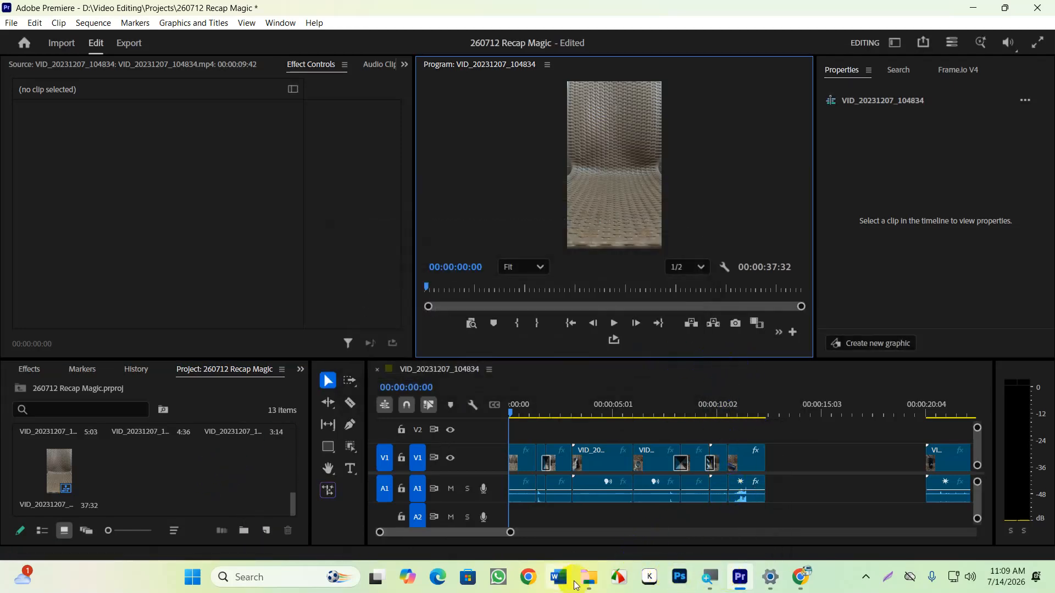
# Switch to Google Chrome with the ASSDI EDITING TEAM profile and open Pinterest in a new tab
pyautogui.click(529, 577)
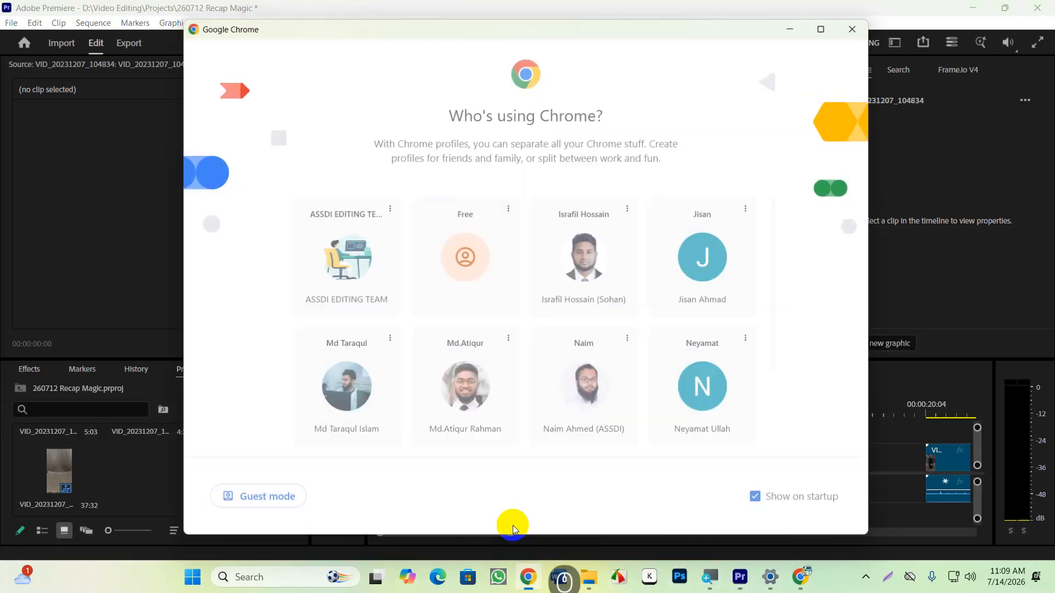
pyautogui.click(337, 243)
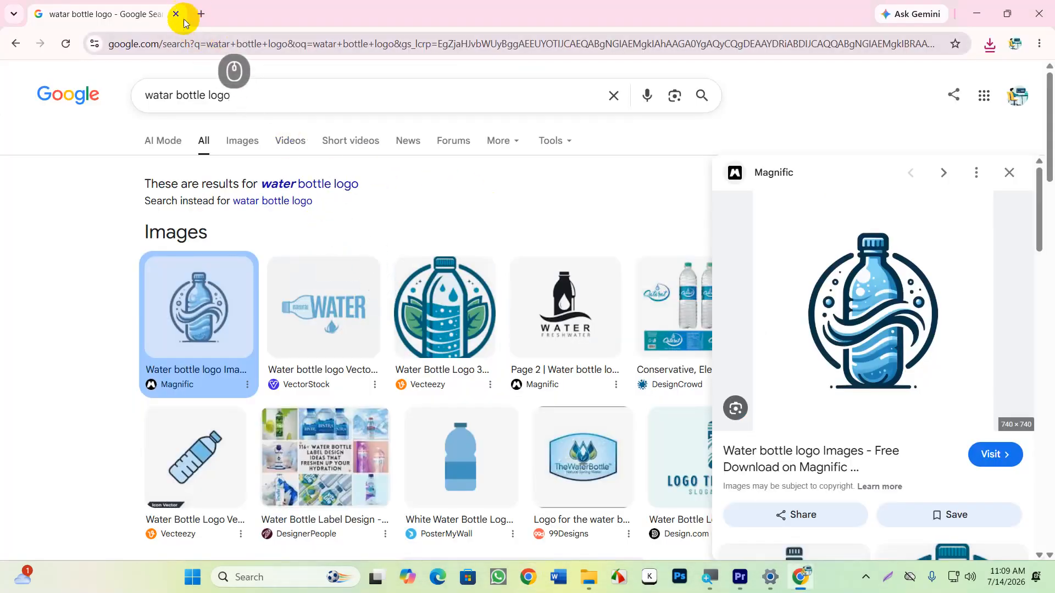
pyautogui.click(198, 13)
pyautogui.click(192, 67)
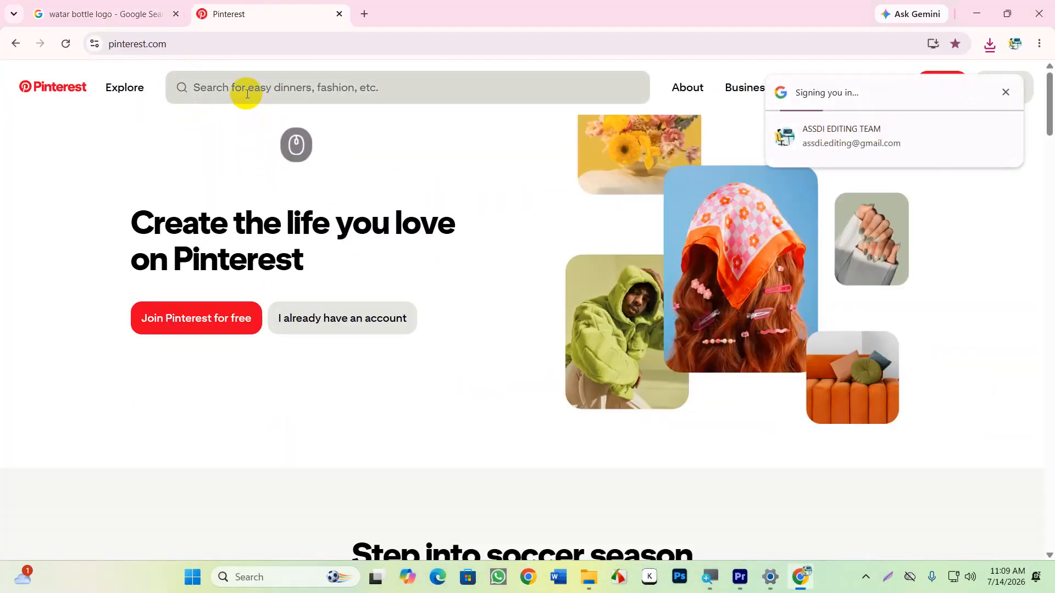
# Log in to Pinterest by continuing with the ASSDI EDITING TEAM Google account
pyautogui.click(245, 88)
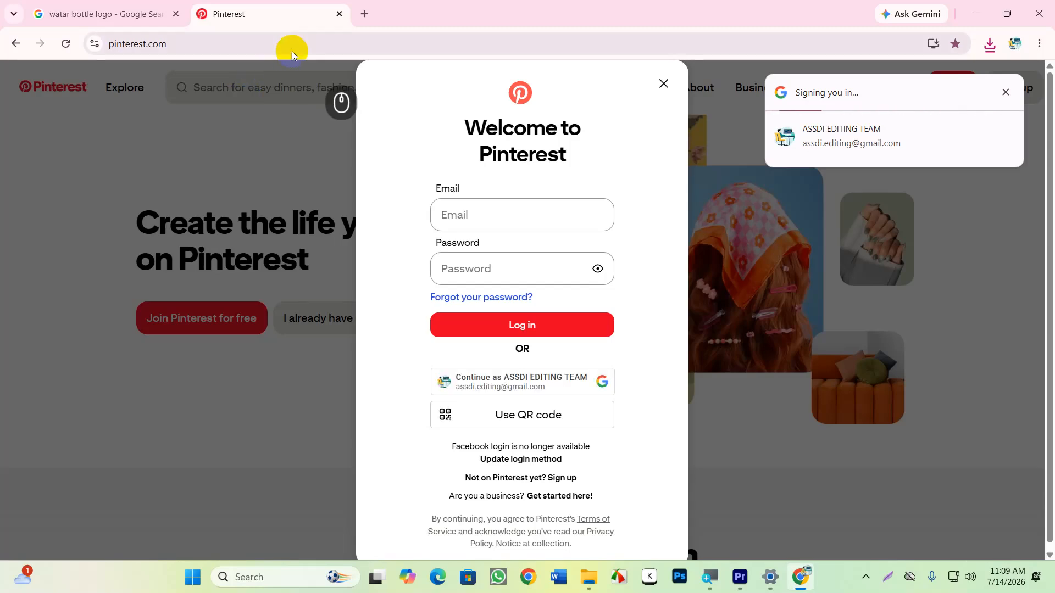
pyautogui.click(503, 378)
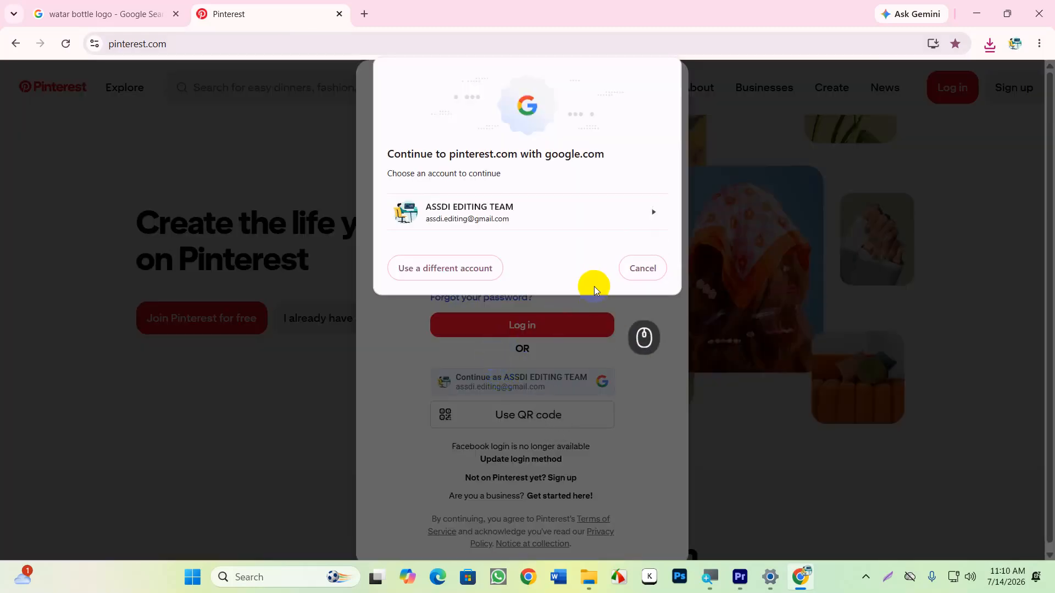
pyautogui.click(543, 216)
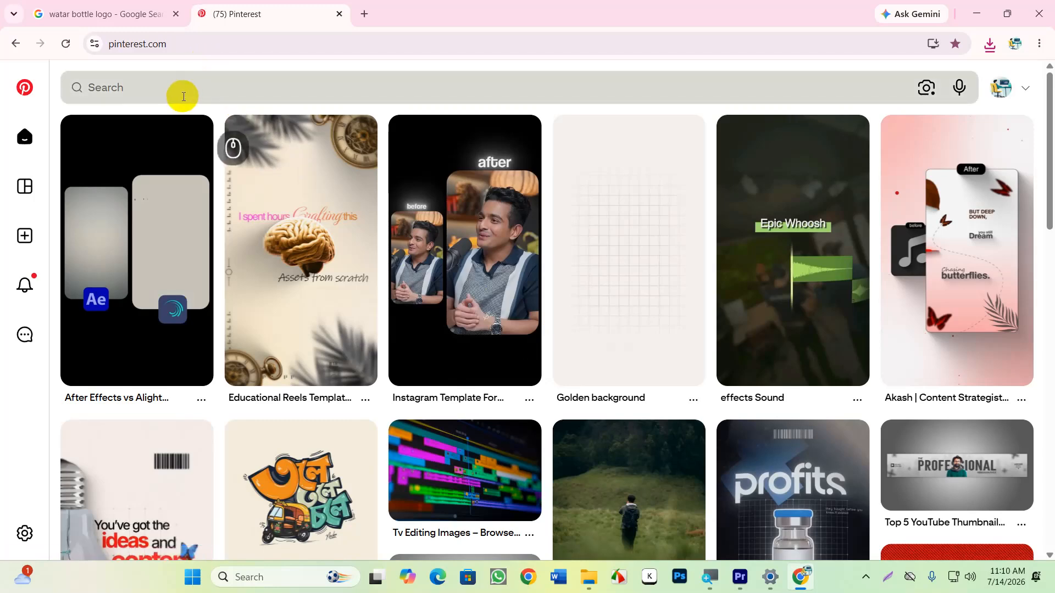
# Search Pinterest for "watar bottle logo"
pyautogui.click(182, 92)
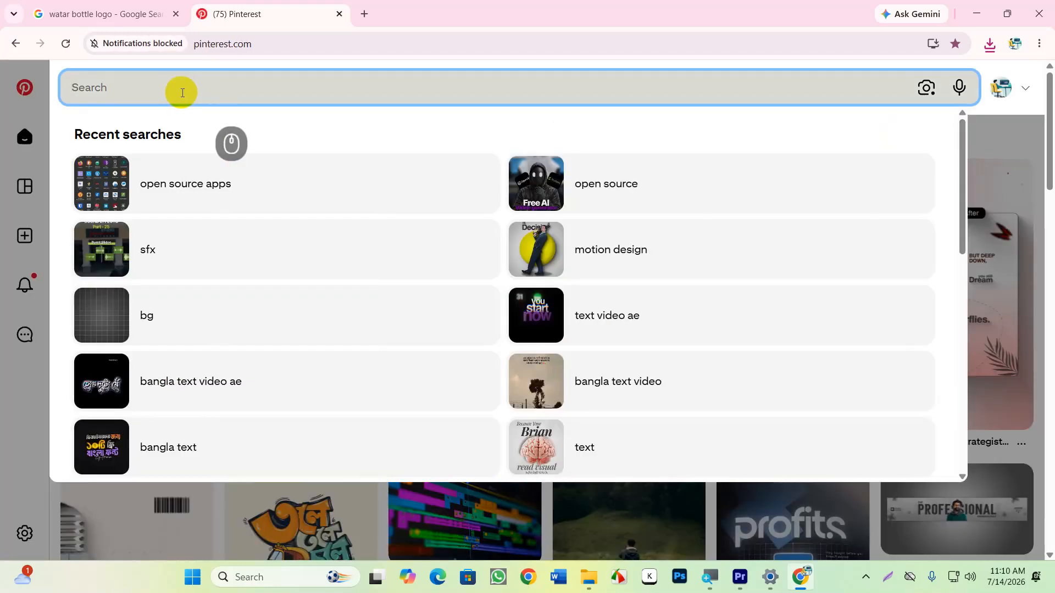
pyautogui.write('wata')
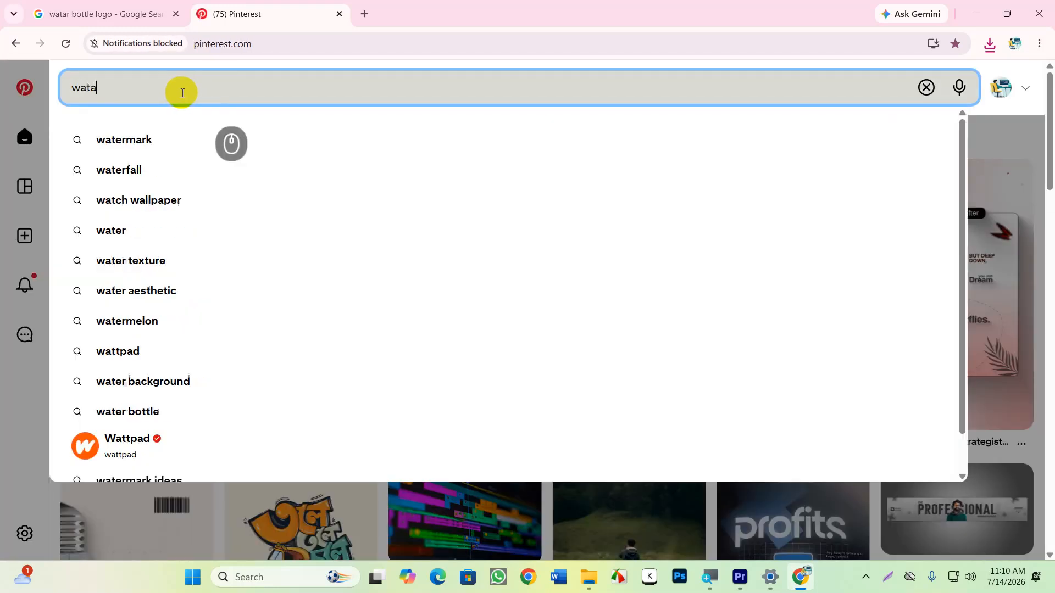
pyautogui.write('r bottle logo')
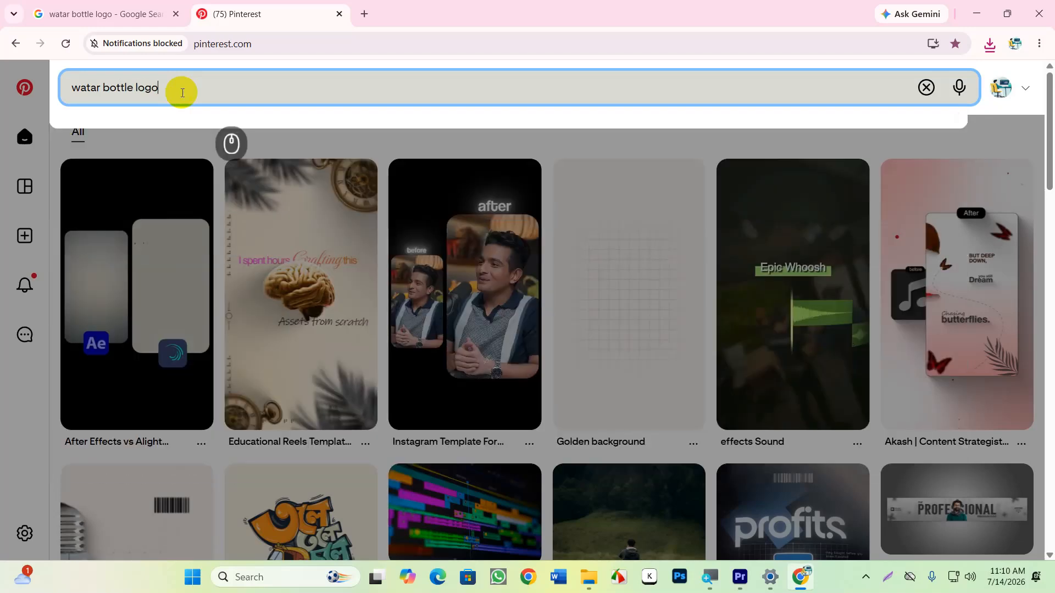
pyautogui.press('Return')
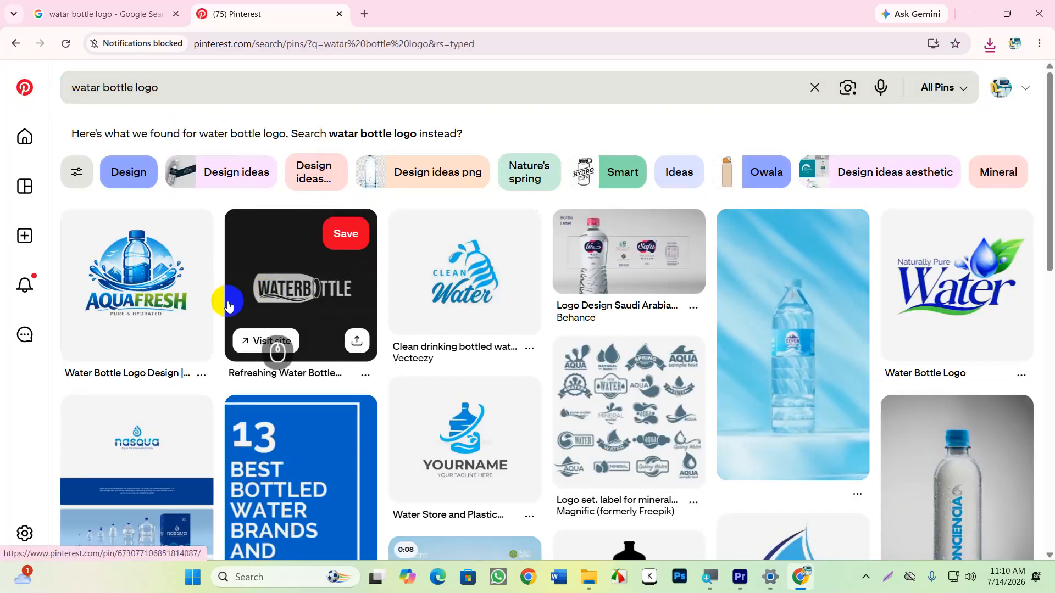
# Open the "Naturally Pure Water" logo pin from the search results and download its image
pyautogui.click(971, 271)
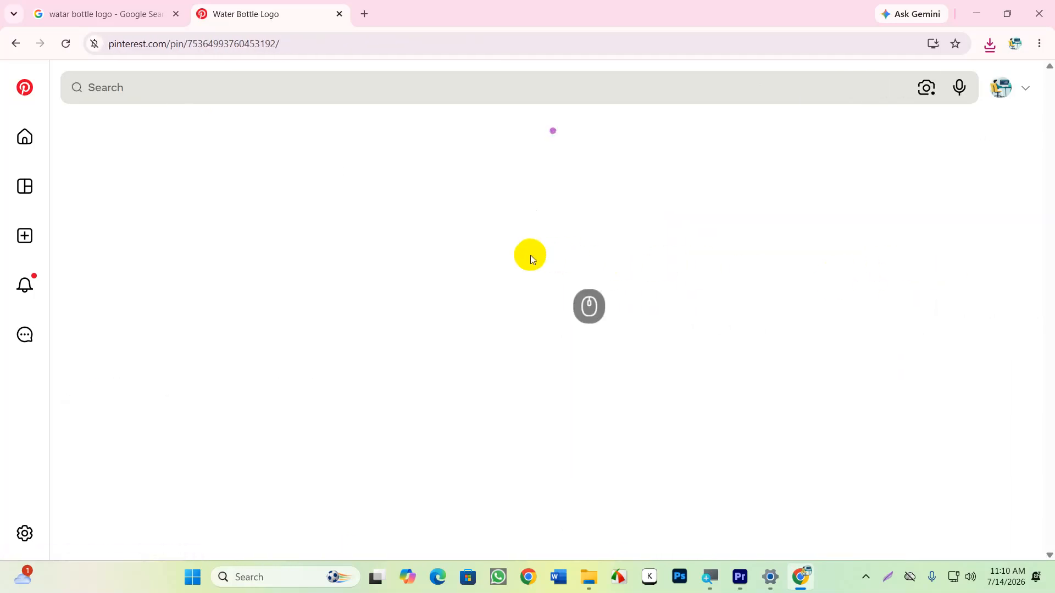
pyautogui.click(525, 135)
pyautogui.click(521, 184)
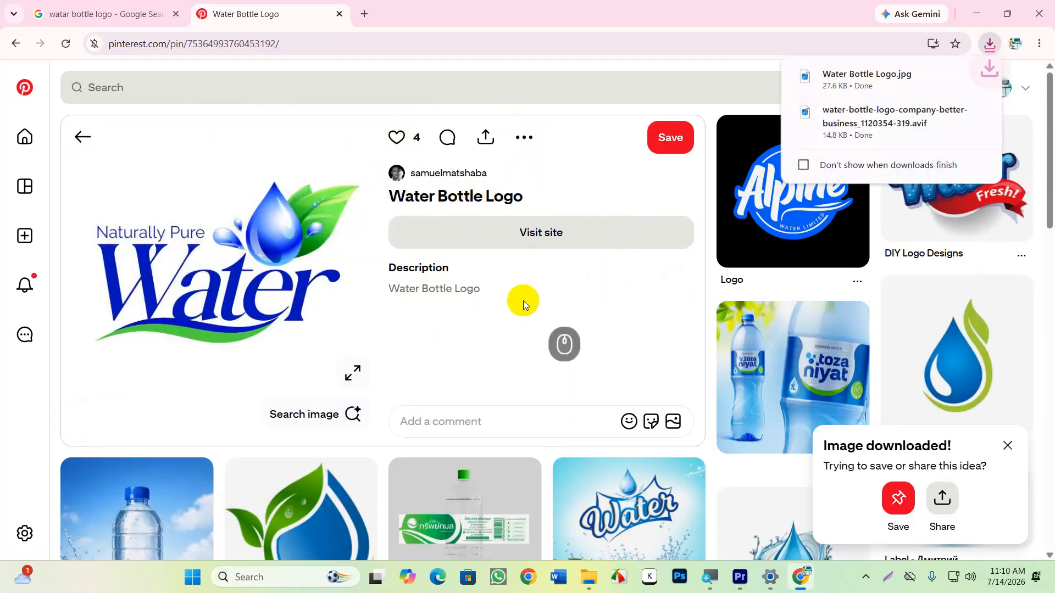
# Import the Water Bottle Logo image from the Downloads folder into the Adobe Premiere project
pyautogui.click(740, 577)
pyautogui.click(580, 580)
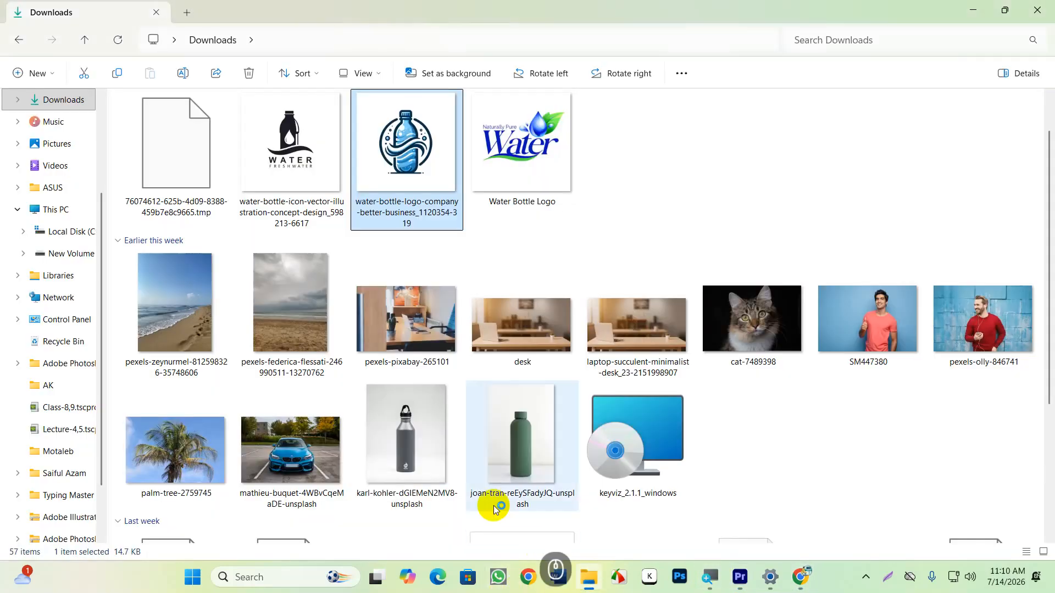
pyautogui.moveTo(539, 178); pyautogui.dragTo(247, 487)
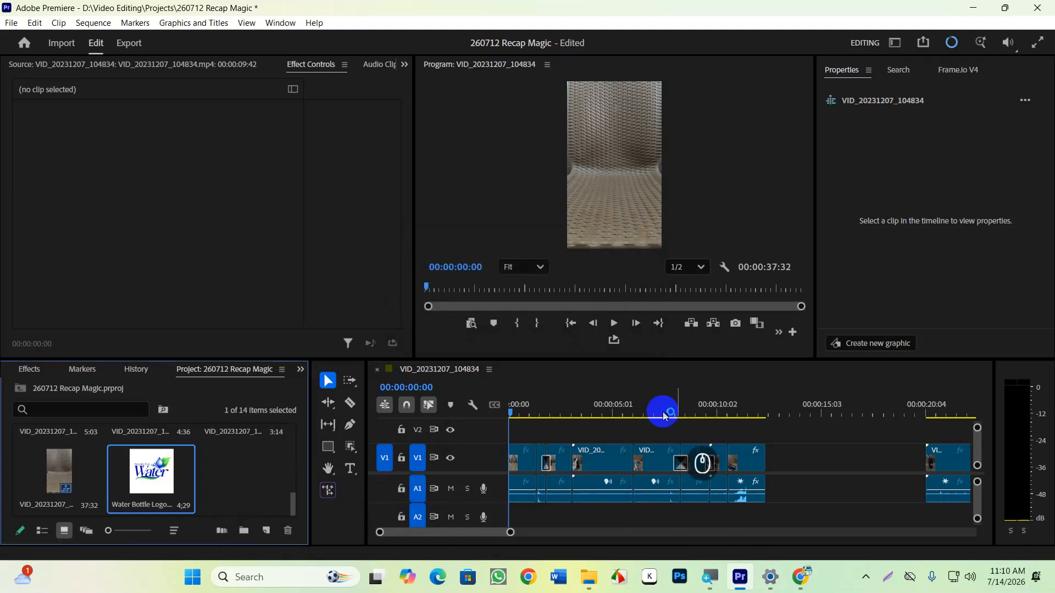
# Place the Water Bottle Logo image on track V2 at the start of the sequence, above the video clips
pyautogui.keyDown('alt'); pyautogui.scroll(-3, 589, 422); pyautogui.keyUp('alt')
pyautogui.click(557, 417)
pyautogui.moveTo(558, 416); pyautogui.dragTo(224, 430)
pyautogui.moveTo(151, 471); pyautogui.dragTo(534, 423)
pyautogui.keyDown('alt'); pyautogui.scroll(-2, 491, 438); pyautogui.keyUp('alt')
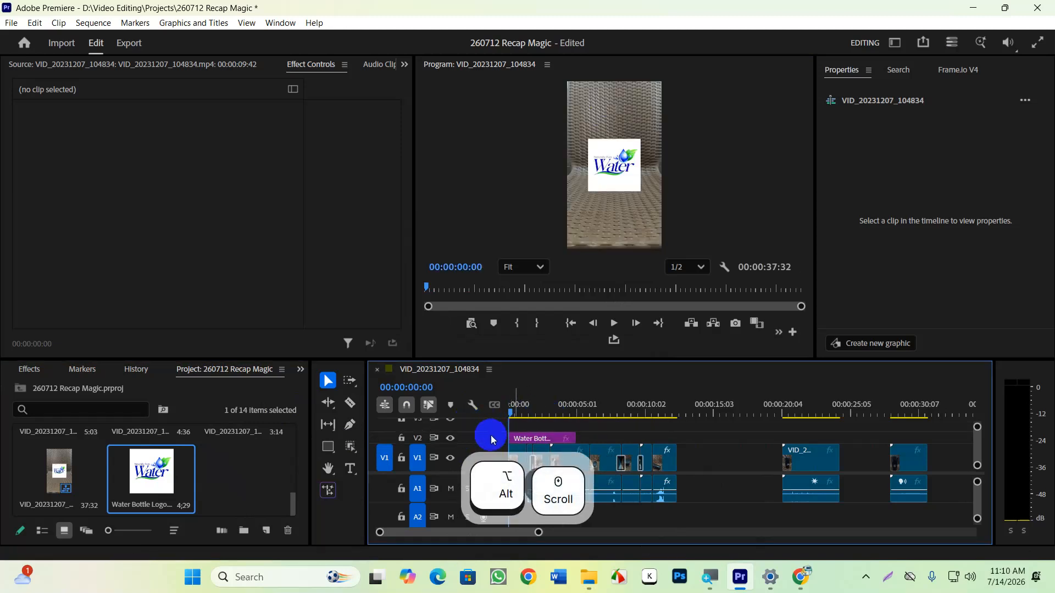
pyautogui.keyDown('alt'); pyautogui.scroll(-2, 501, 459); pyautogui.keyUp('alt')
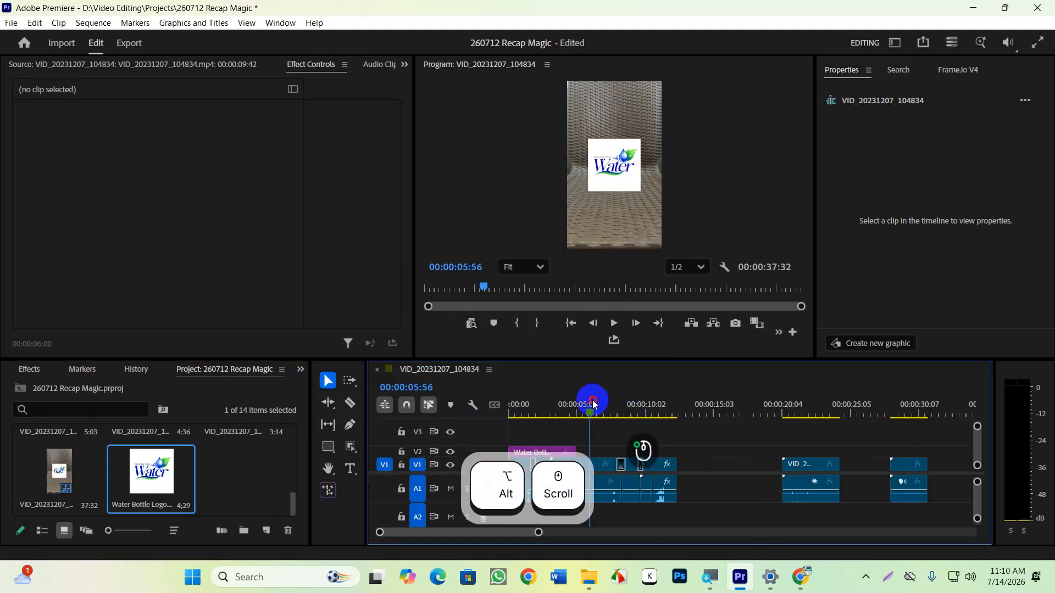
# Play the opening seconds of the sequence to preview the logo overlay, and return the playhead to 00:00:00:00
pyautogui.press('space')
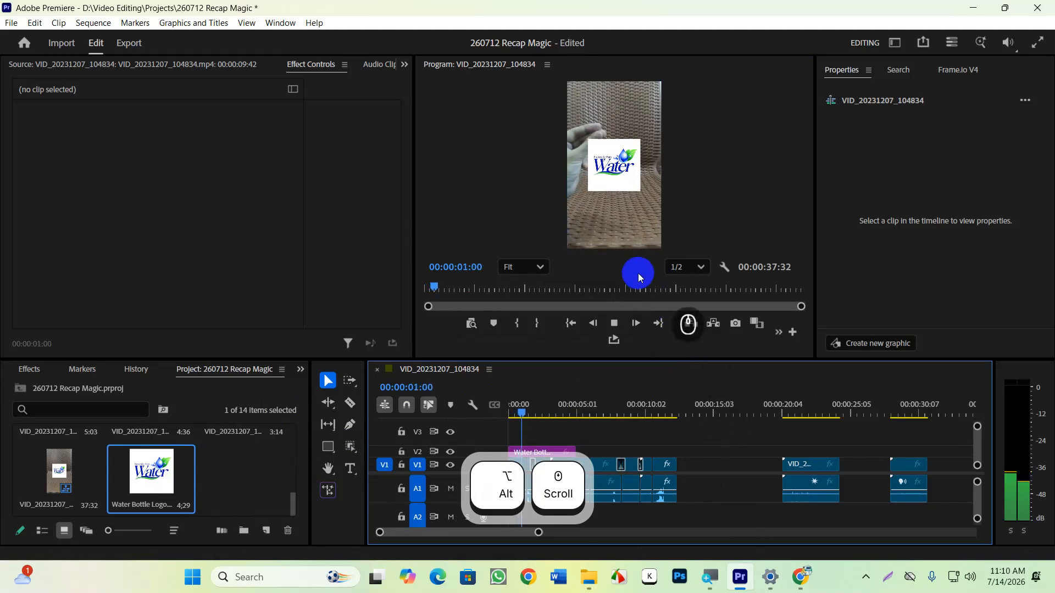
pyautogui.press('space')
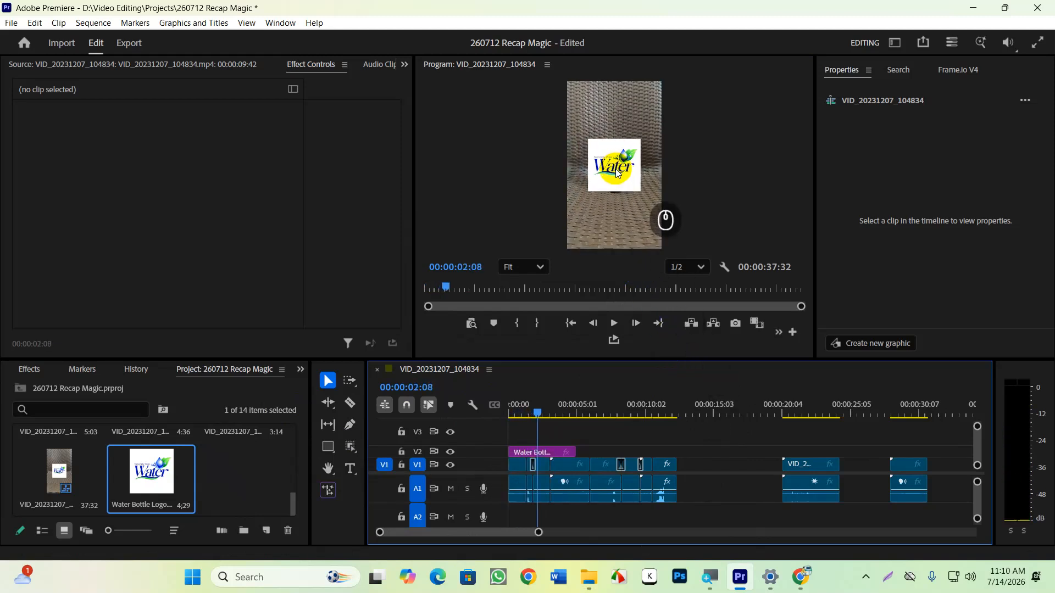
pyautogui.moveTo(536, 407); pyautogui.dragTo(492, 416)
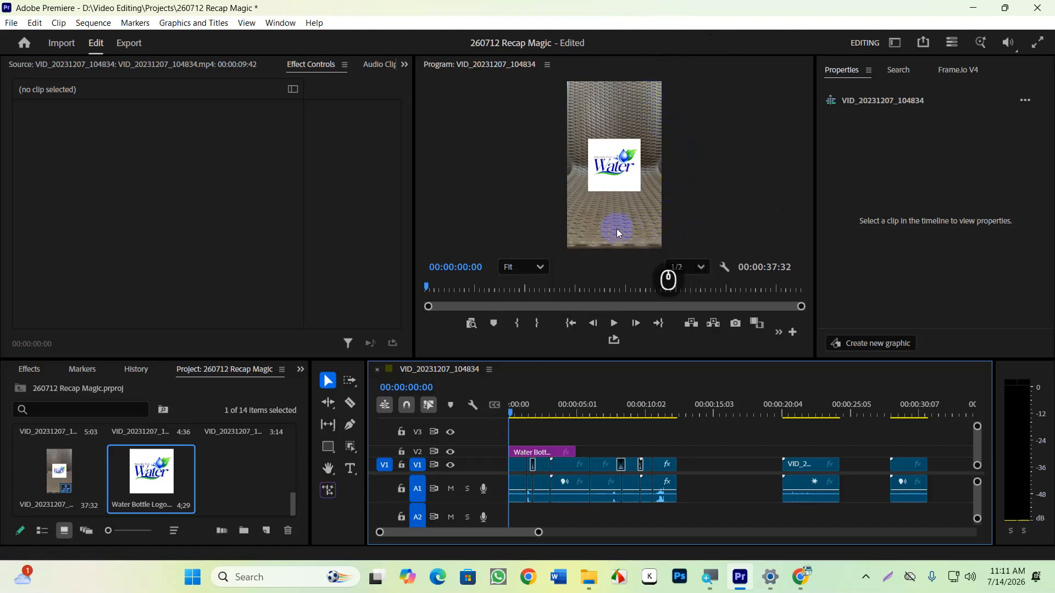
# Select the Water Bottle Logo clip on V2 and examine its Motion properties in Effect Controls
pyautogui.click(542, 453)
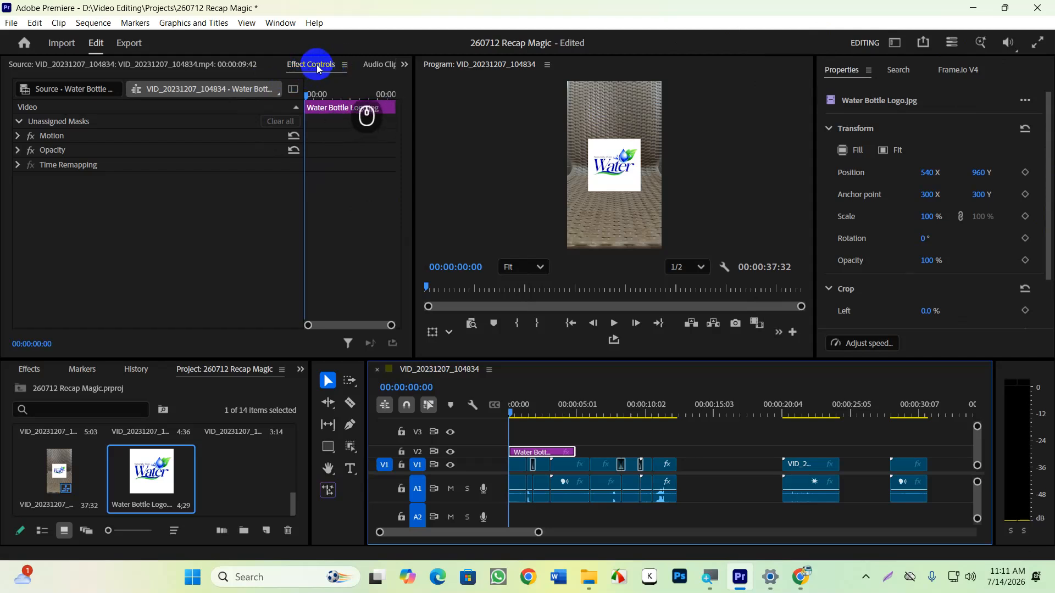
pyautogui.click(17, 137)
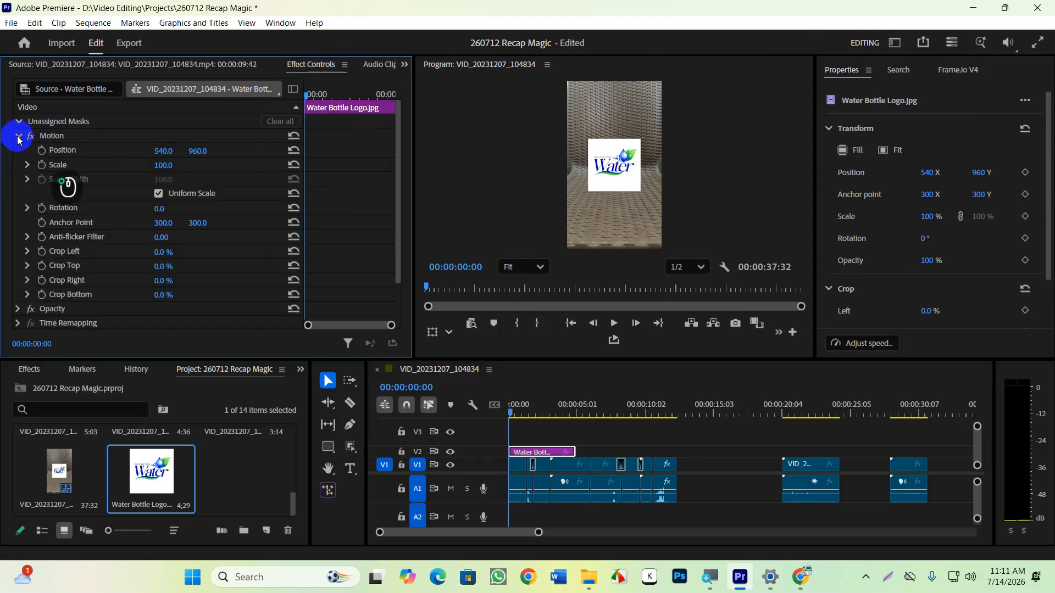
pyautogui.click(17, 137)
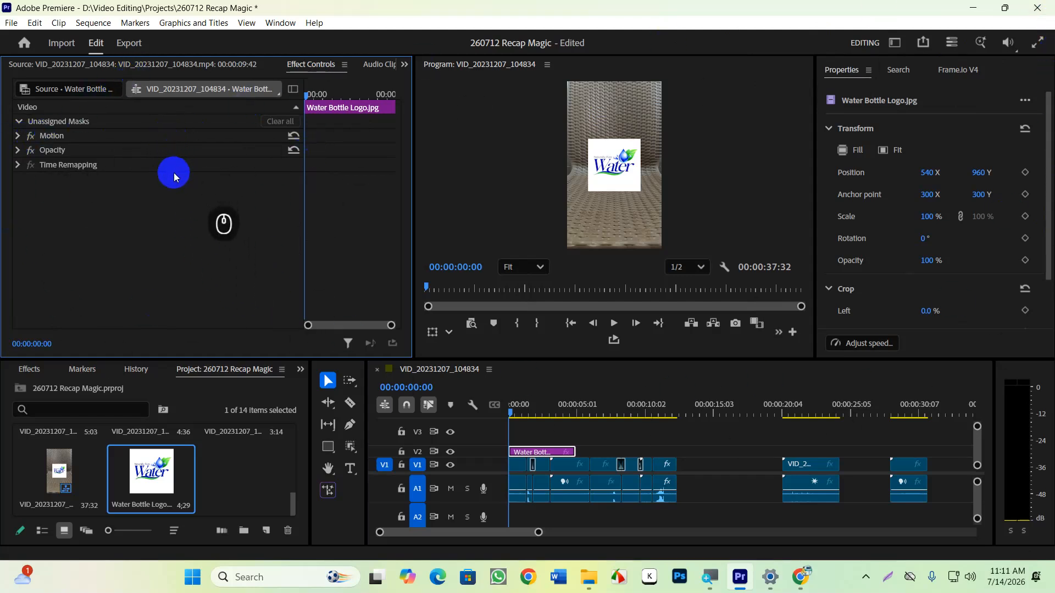
pyautogui.click(311, 23)
pyautogui.moveTo(285, 23)
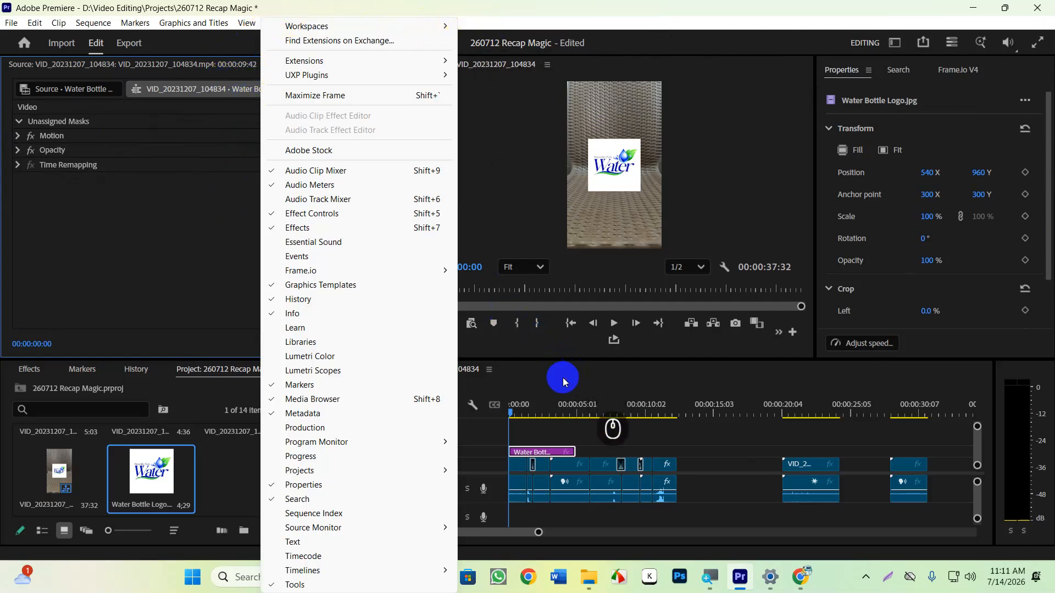
pyautogui.click(95, 248)
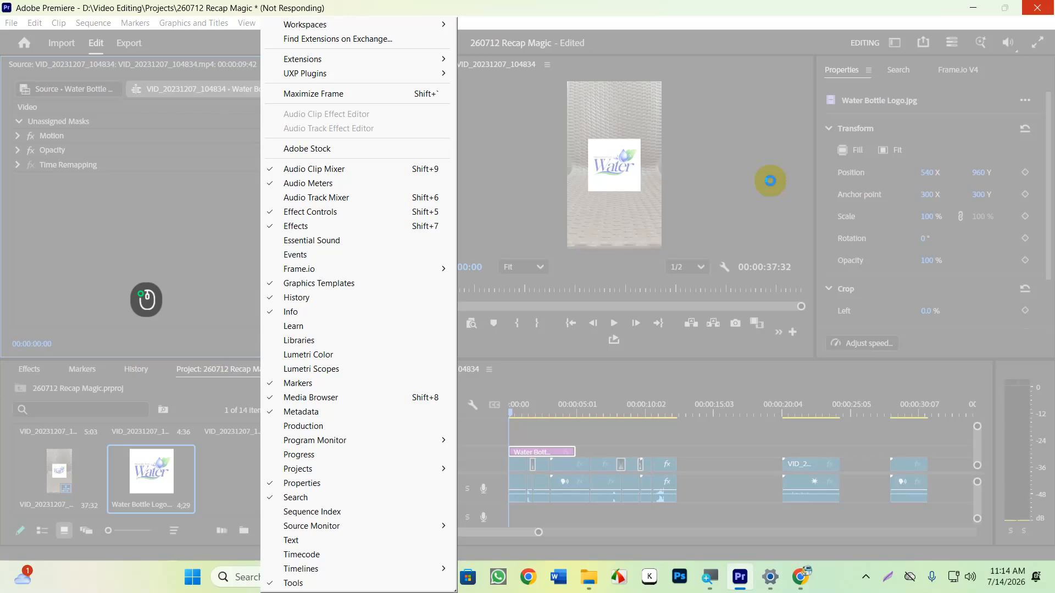
pyautogui.click(769, 180)
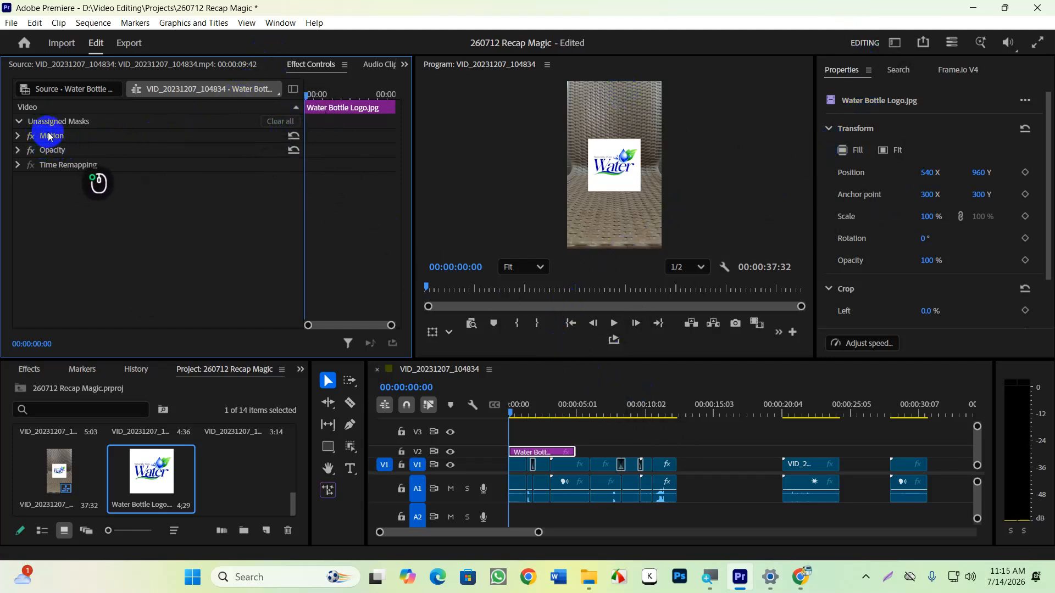
# Move the playhead to 00:00:00:12 and set the logo clip's horizontal position to 490 in its Motion settings
pyautogui.click(19, 137)
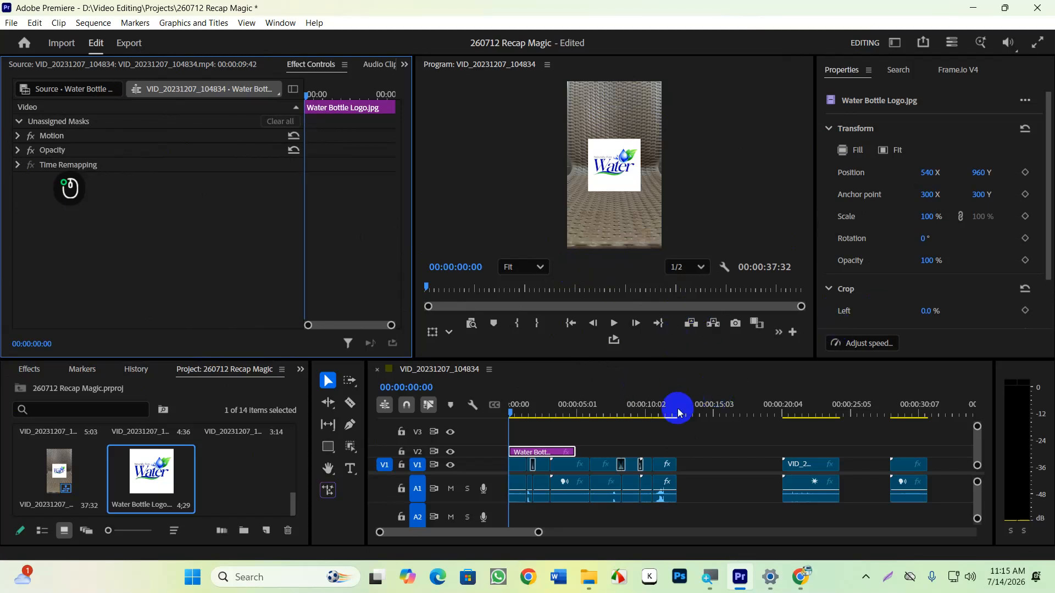
pyautogui.moveTo(558, 413); pyautogui.dragTo(513, 410)
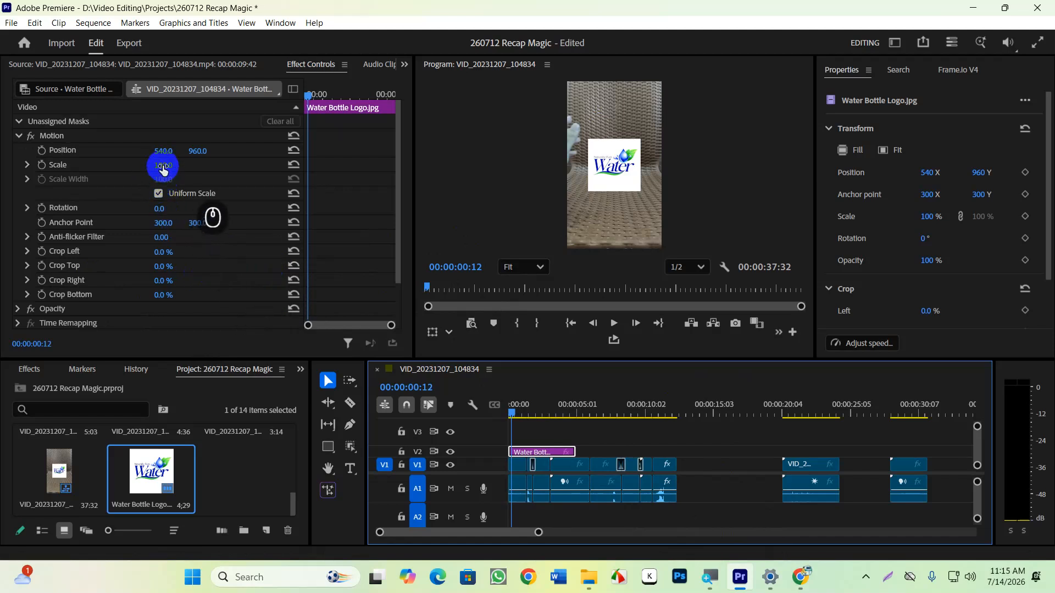
pyautogui.moveTo(163, 170)
pyautogui.mouseDown()
pyautogui.moveTo(135, 172)
pyautogui.moveTo(171, 167)
pyautogui.mouseUp()
pyautogui.hotkey('ctrl', 'z')
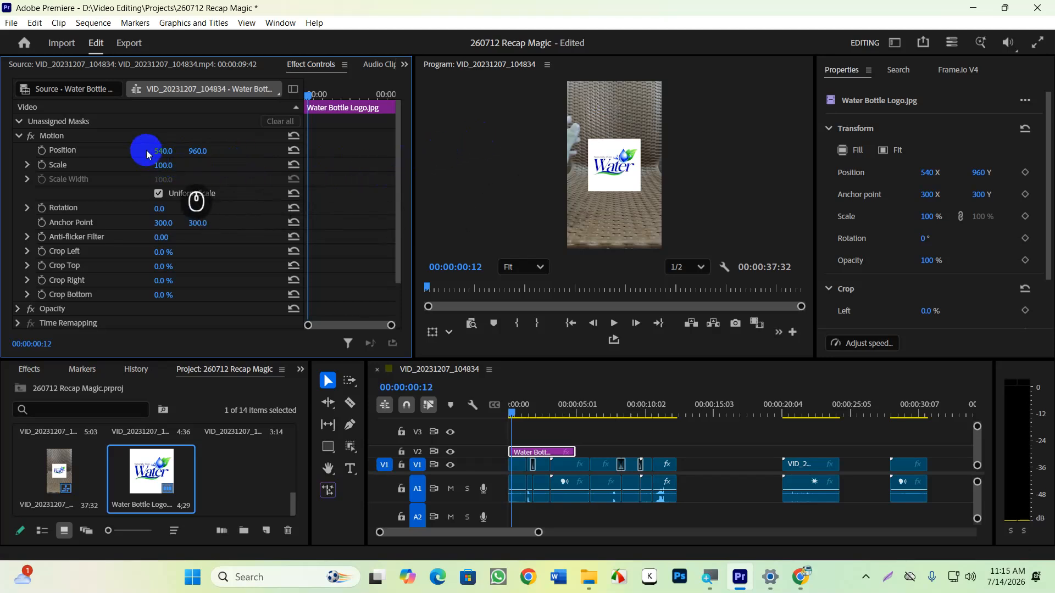
pyautogui.moveTo(159, 150); pyautogui.dragTo(126, 140)
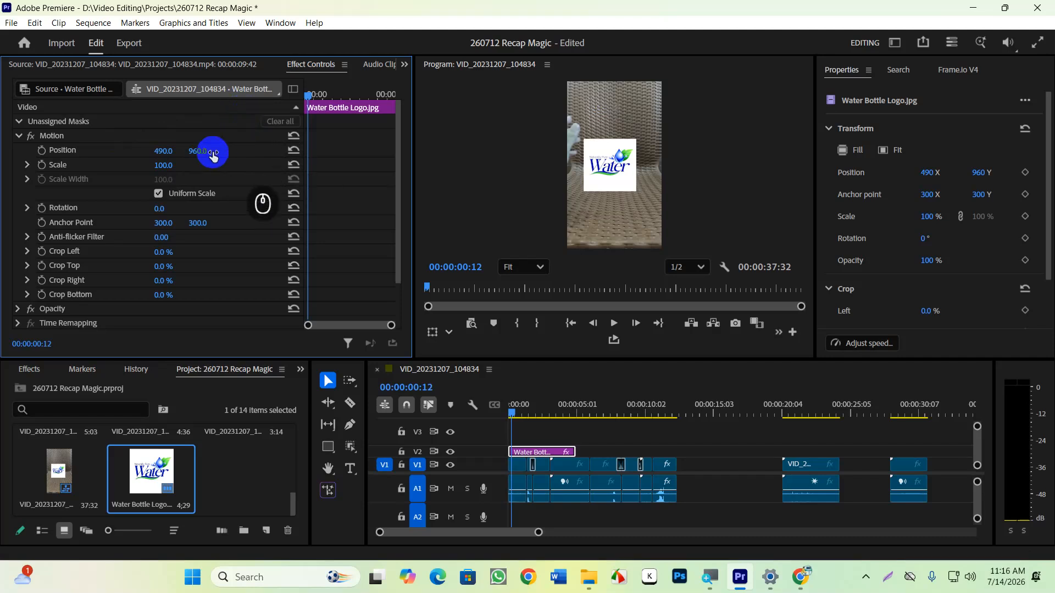
# Try a horizontal position of 1172 for the logo clip, and undo the change
pyautogui.moveTo(160, 155); pyautogui.dragTo(204, 149)
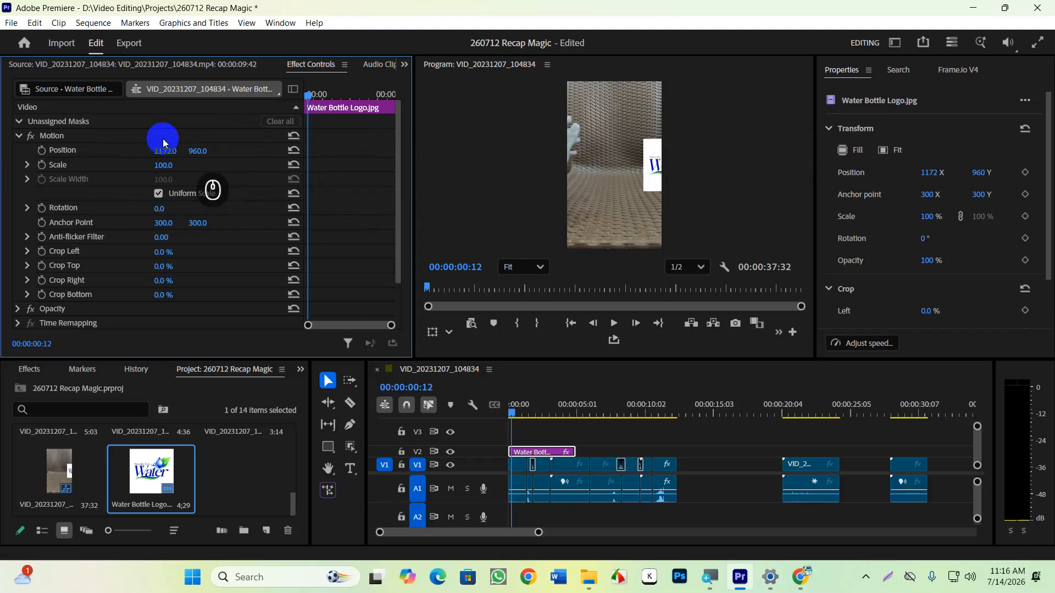
pyautogui.hotkey('ctrl', 'z')
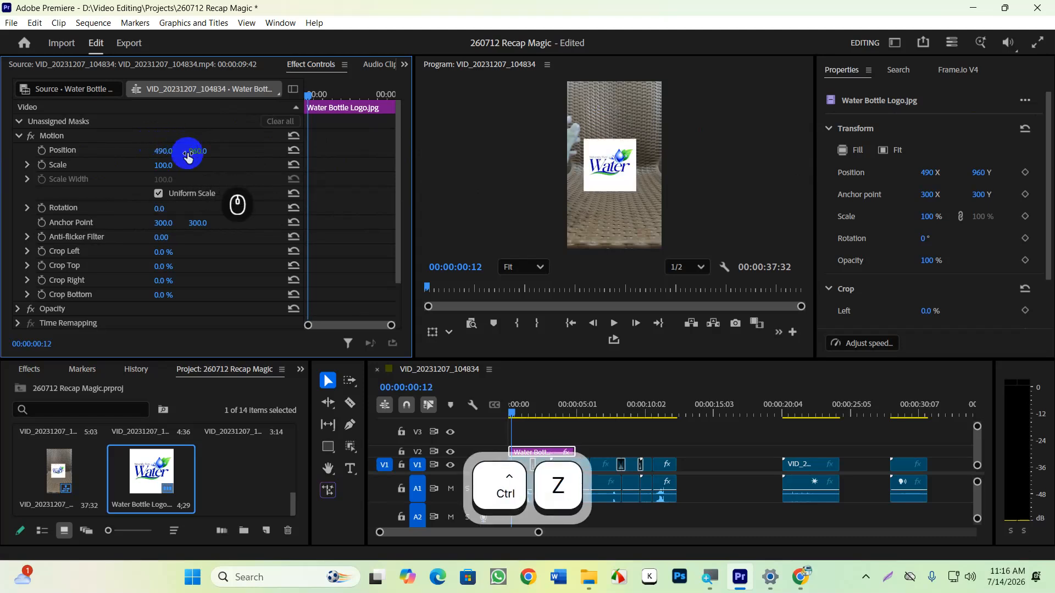
# Select the logo clip's Motion effect and set its vertical position to 1354
pyautogui.click(17, 139)
pyautogui.click(17, 140)
pyautogui.click(18, 140)
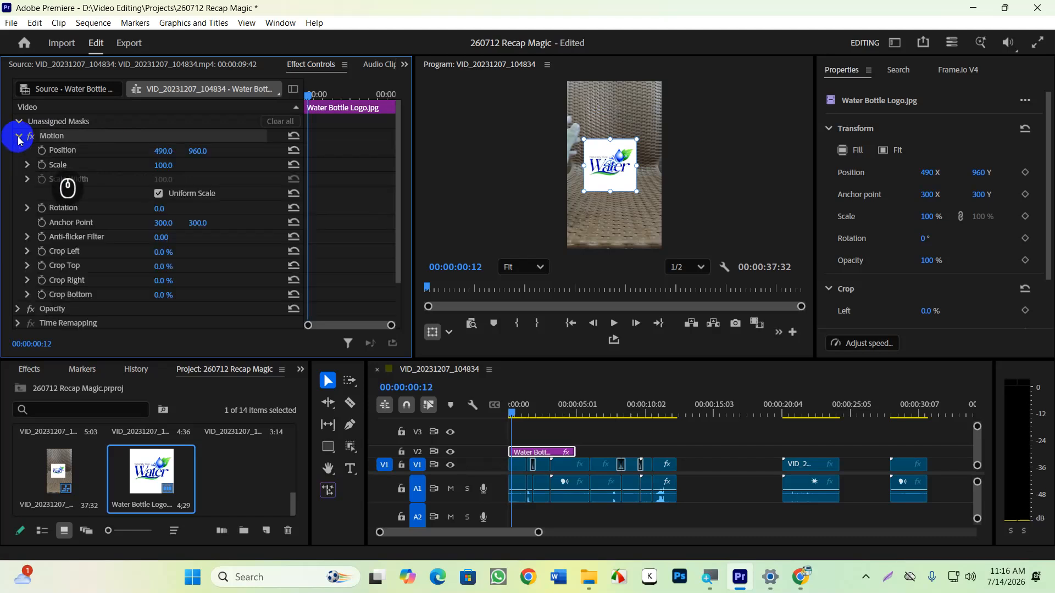
pyautogui.click(192, 152)
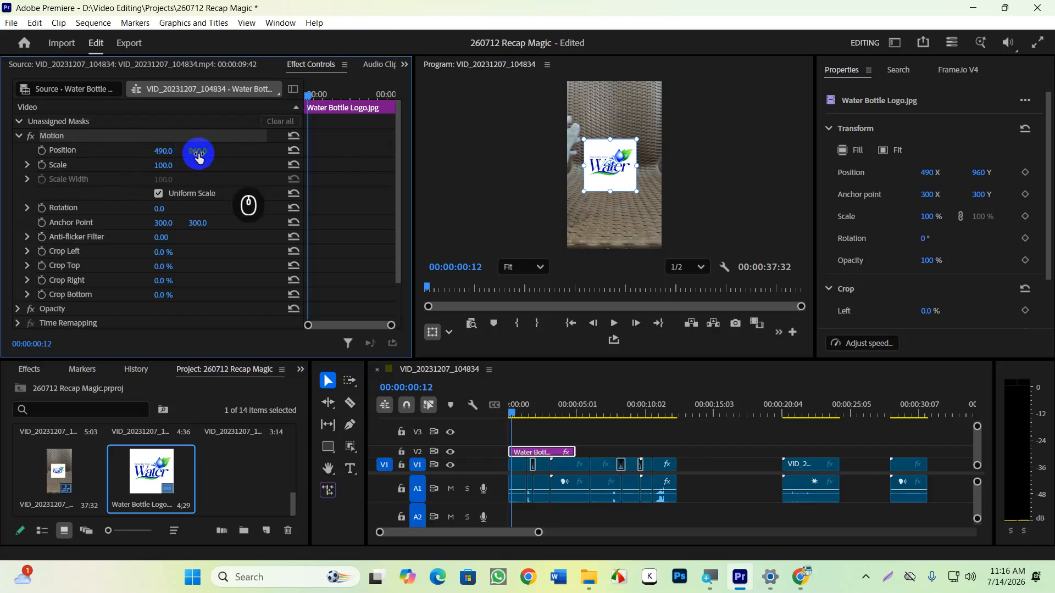
pyautogui.moveTo(199, 157); pyautogui.dragTo(314, 143)
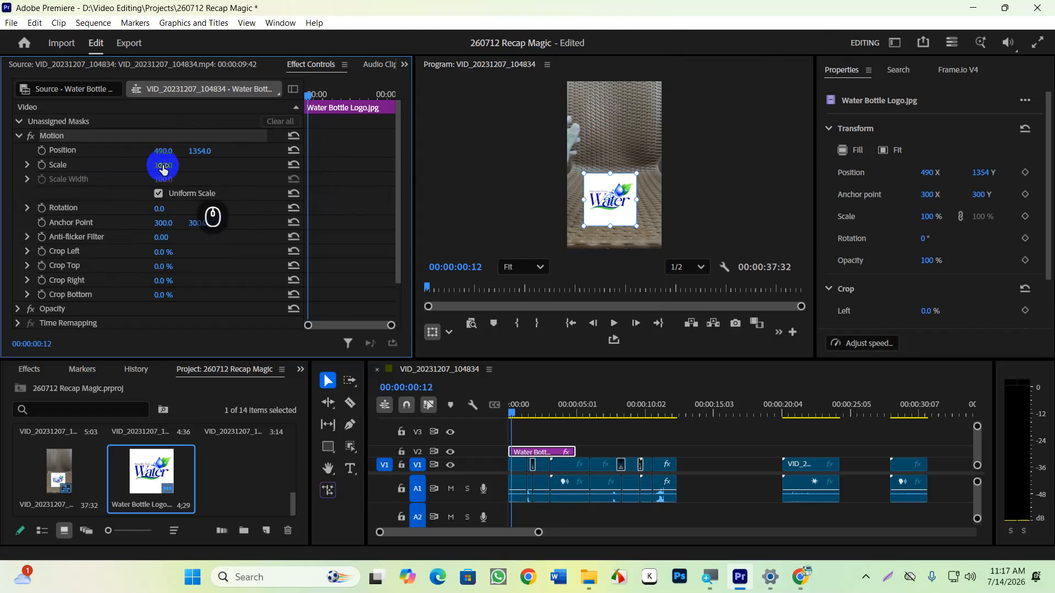
# Try scaling the logo clip down to 0 and up to 705, and undo the scale changes
pyautogui.moveTo(167, 173); pyautogui.dragTo(42, 194)
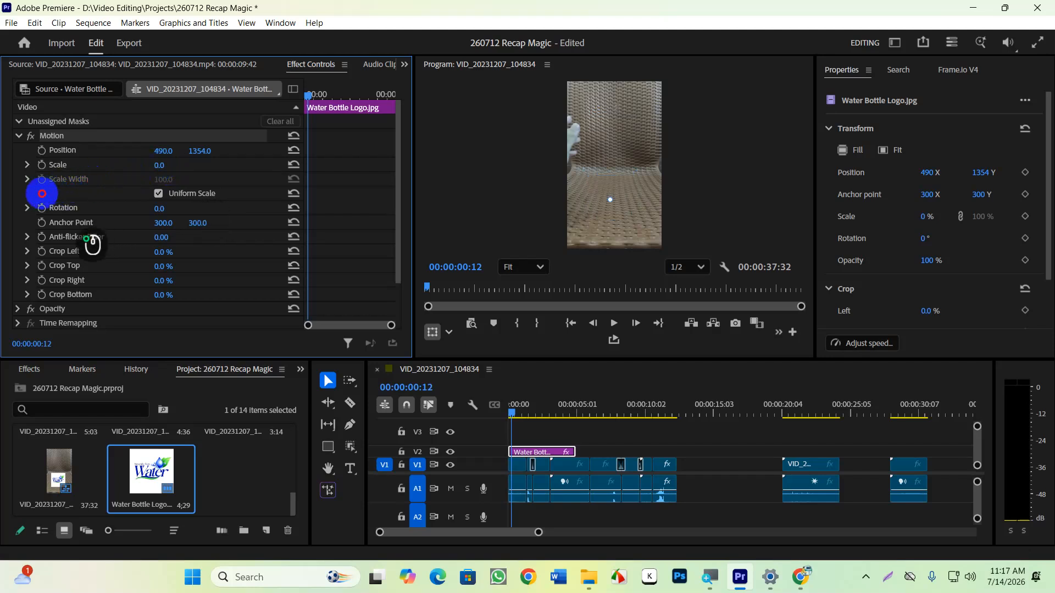
pyautogui.click(505, 210)
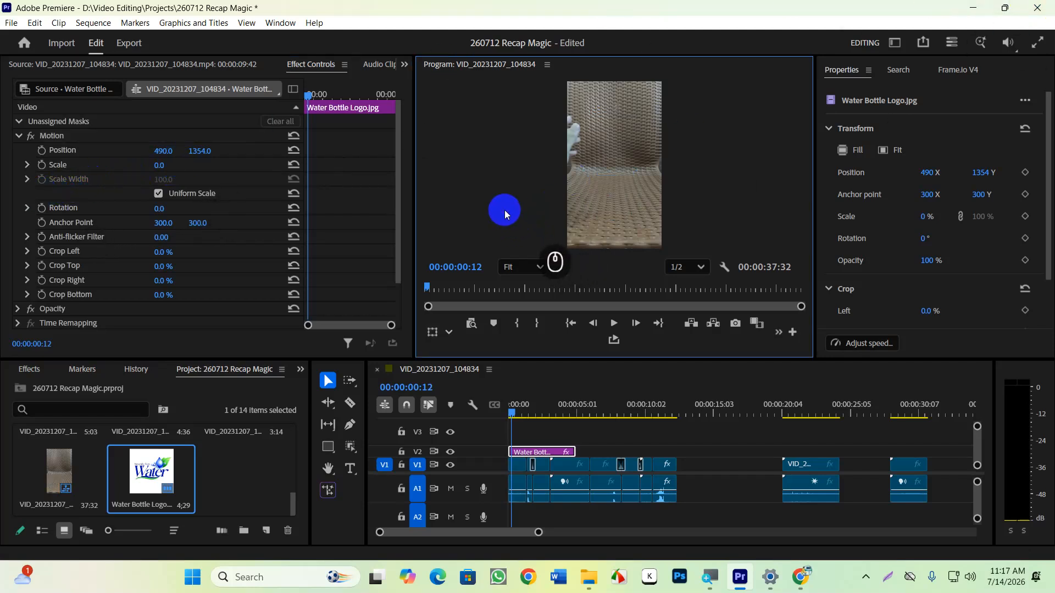
pyautogui.click(160, 165)
pyautogui.moveTo(160, 166); pyautogui.dragTo(690, 156)
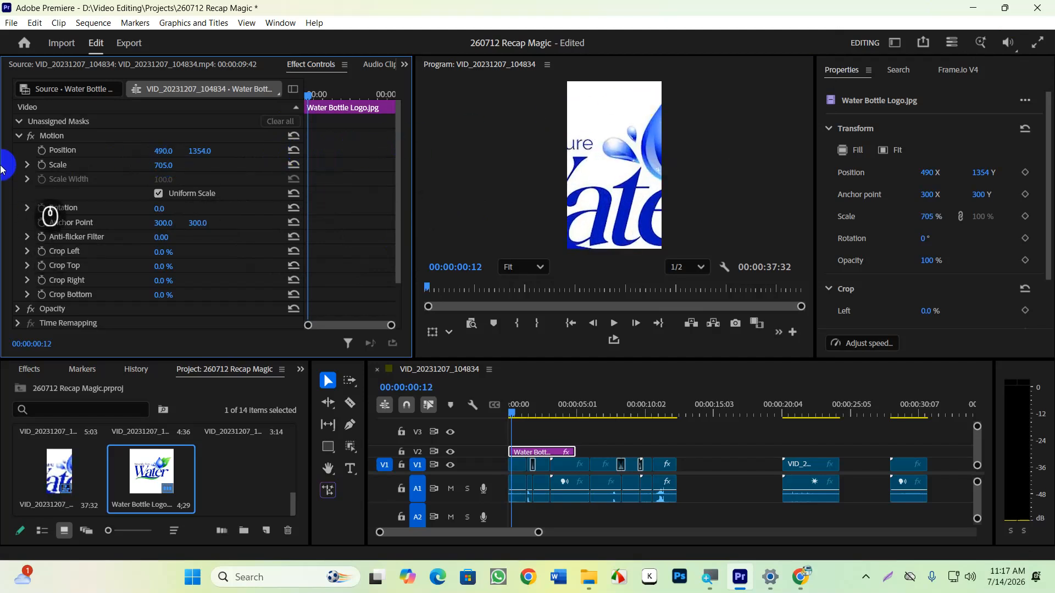
pyautogui.hotkey('ctrl', 'z')
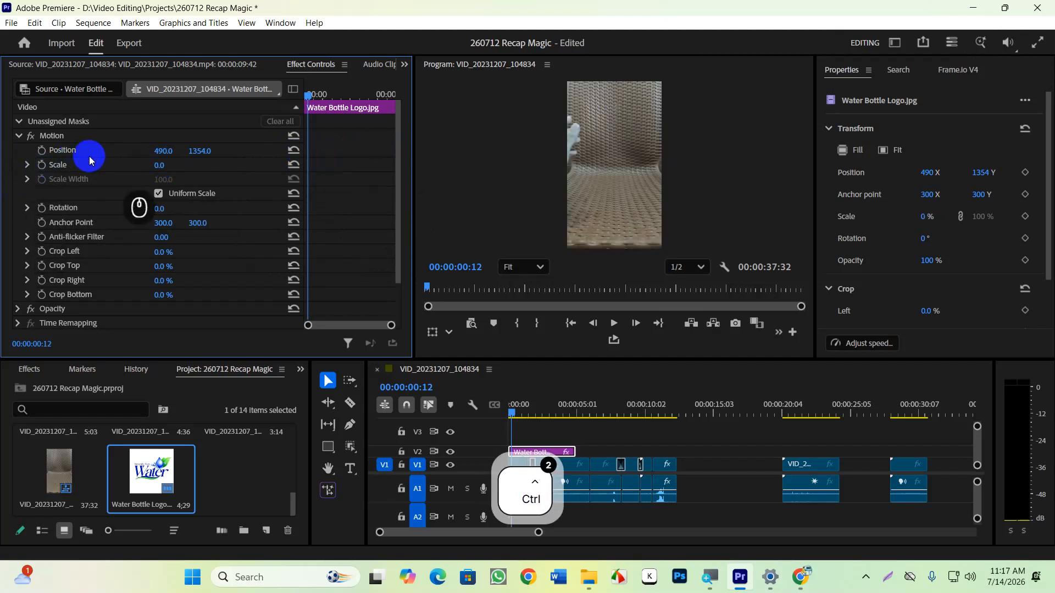
pyautogui.hotkey('ctrl', 'z')
pyautogui.moveTo(165, 167); pyautogui.dragTo(201, 152)
pyautogui.hotkey('ctrl', 'z')
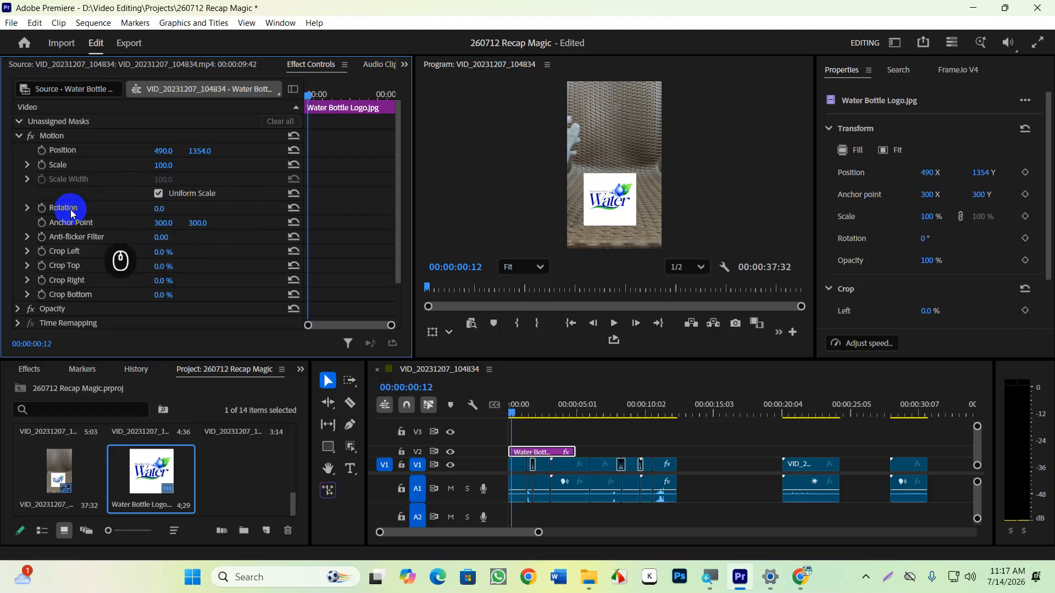
# Try rotating the logo clip to -3x-326.0, and undo the rotation
pyautogui.click(156, 208)
pyautogui.moveTo(156, 208); pyautogui.dragTo(137, 221)
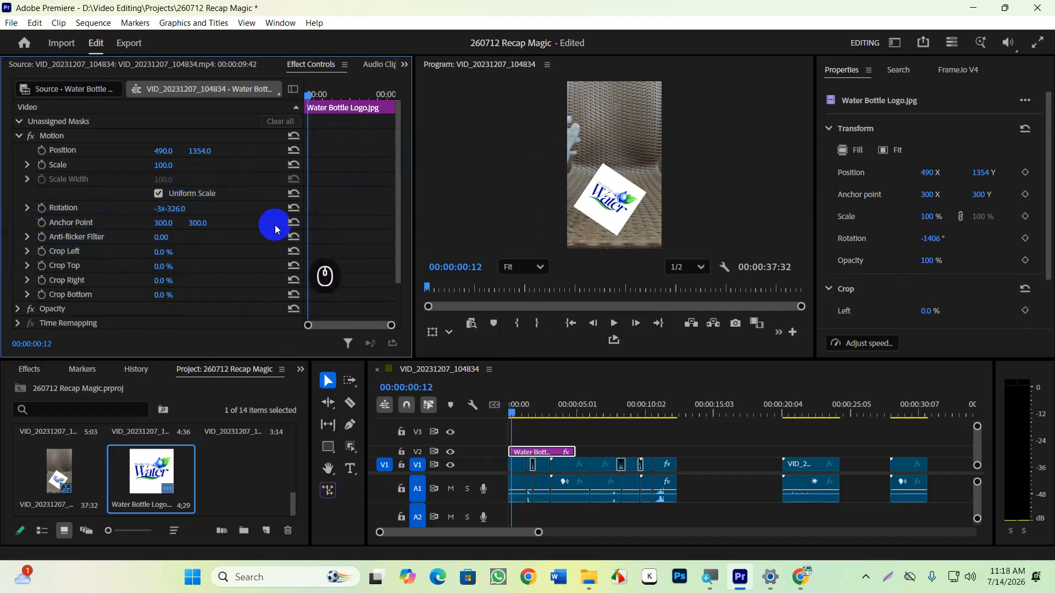
pyautogui.hotkey('ctrl', 'z')
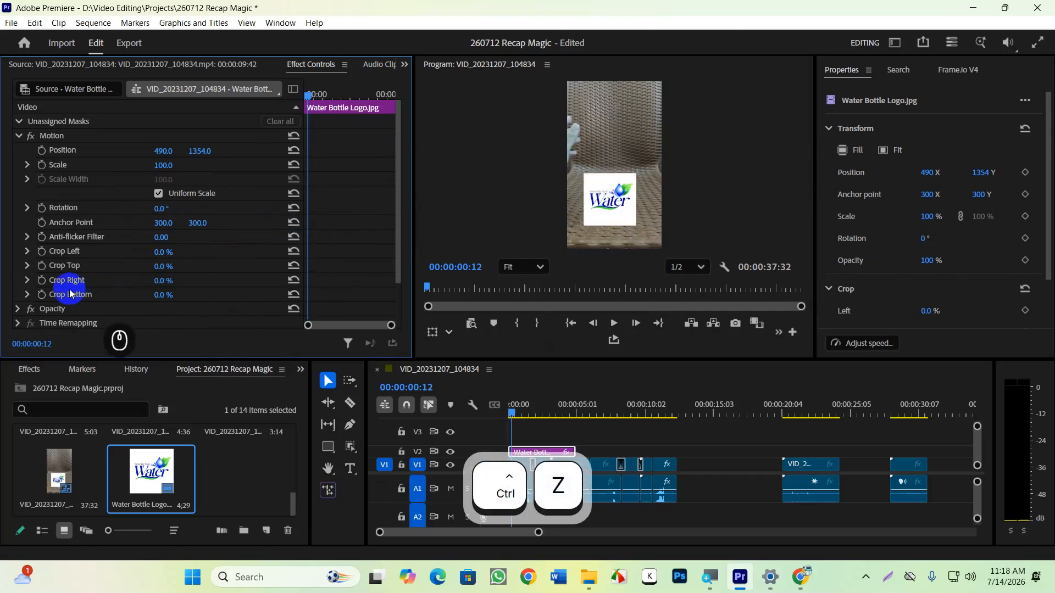
# Try lowering the logo clip's opacity to 9%, and undo the opacity change
pyautogui.scroll(-1, 88, 275)
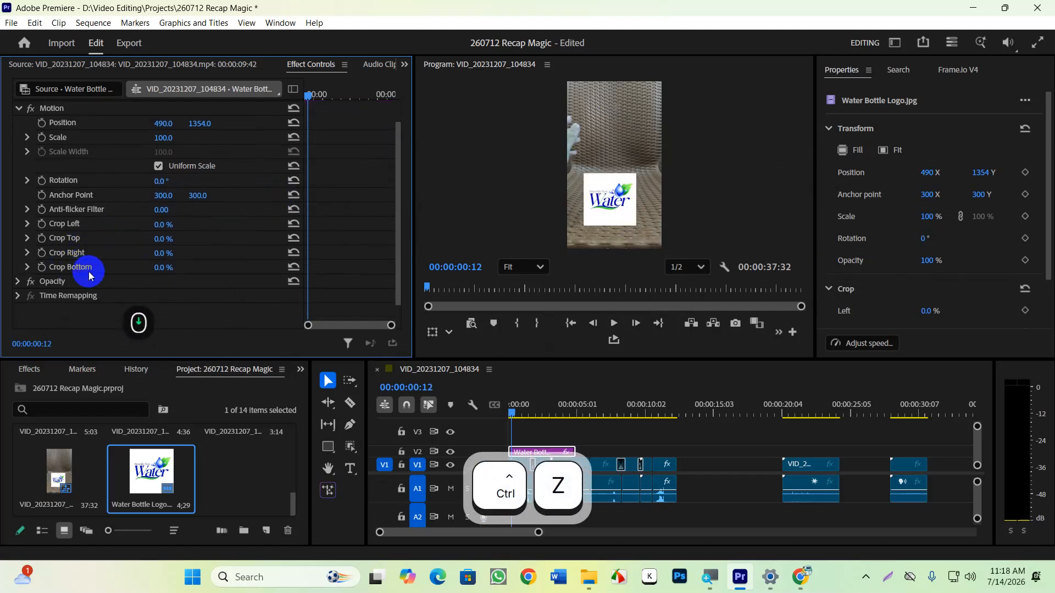
pyautogui.click(20, 281)
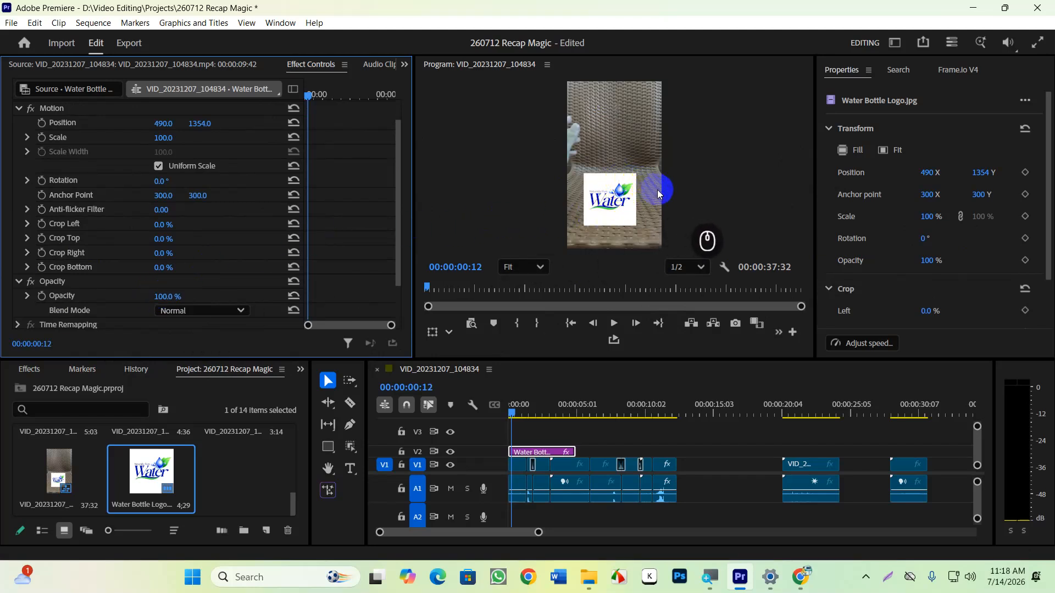
pyautogui.click(624, 187)
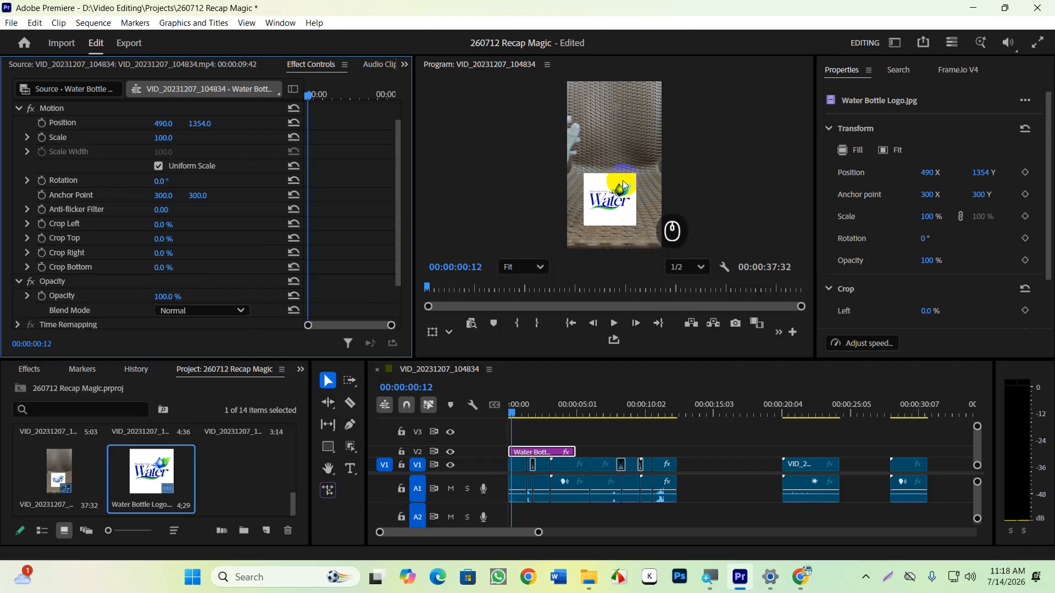
pyautogui.click(626, 167)
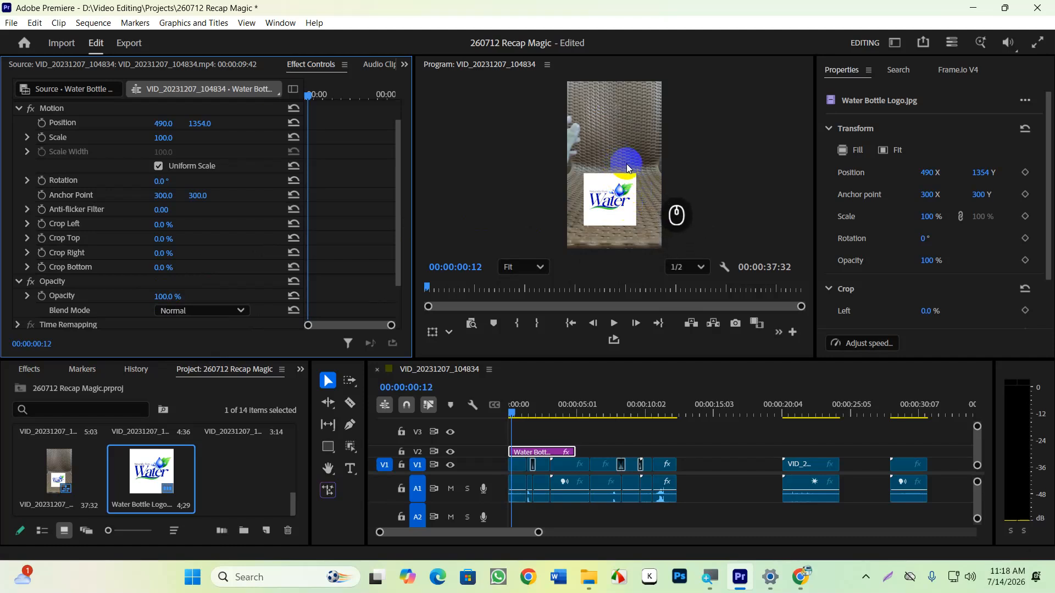
pyautogui.click(316, 380)
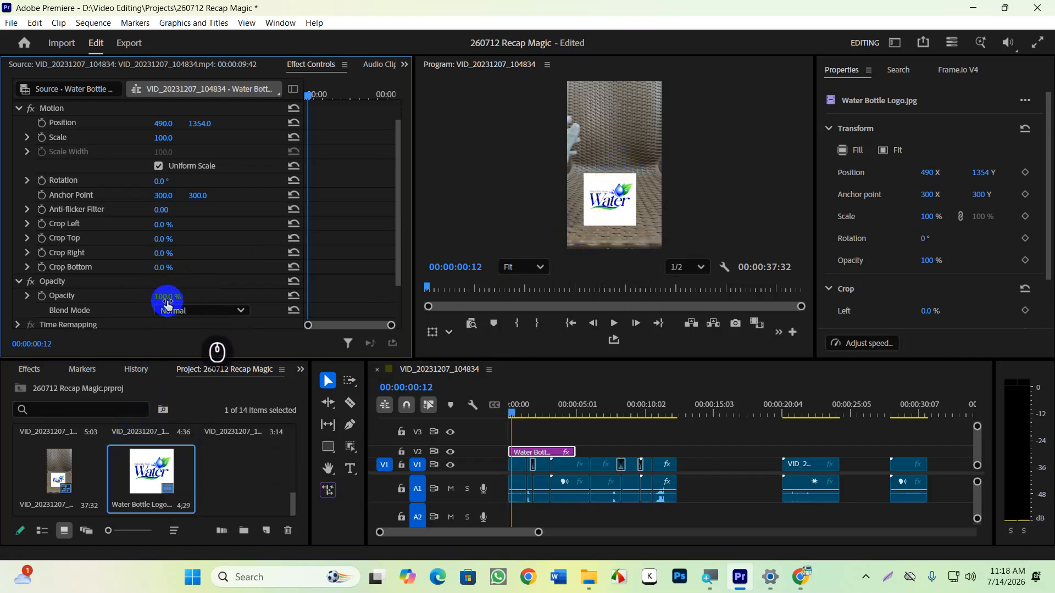
pyautogui.moveTo(165, 296); pyautogui.dragTo(108, 307)
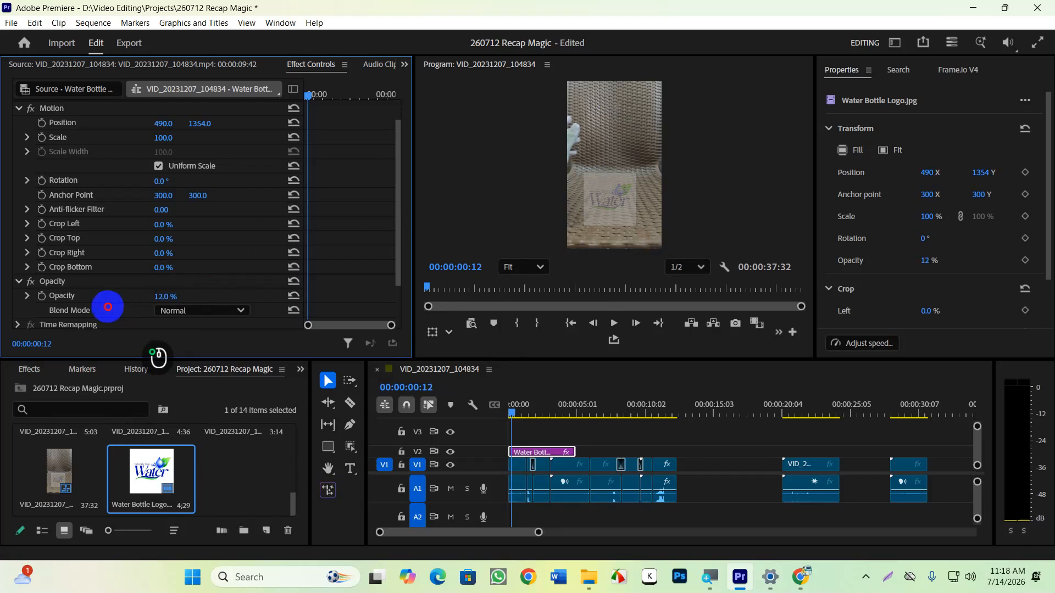
pyautogui.moveTo(108, 307); pyautogui.dragTo(215, 267)
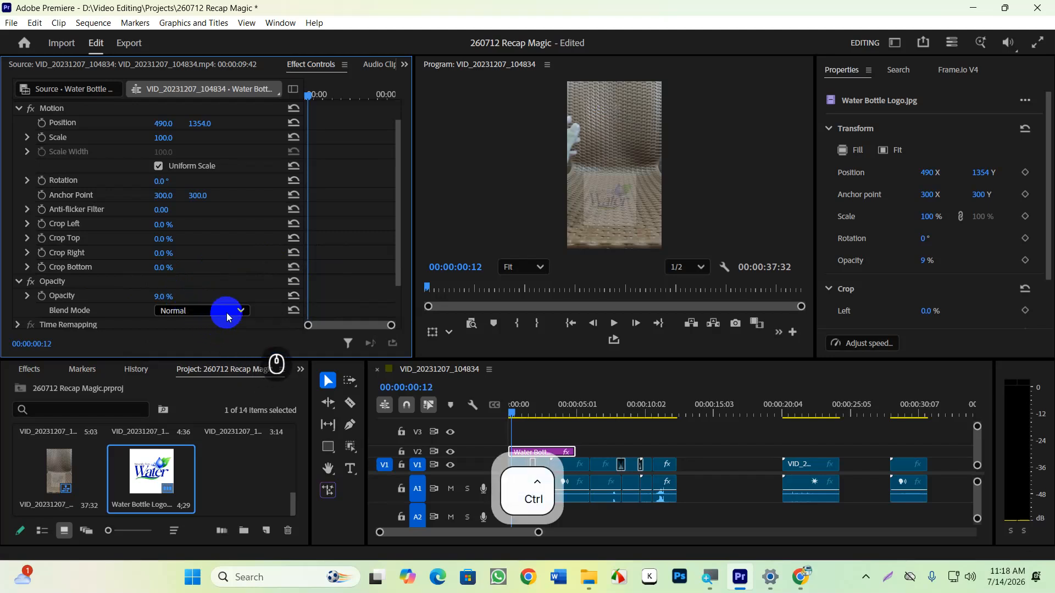
pyautogui.hotkey('ctrl', 'z')
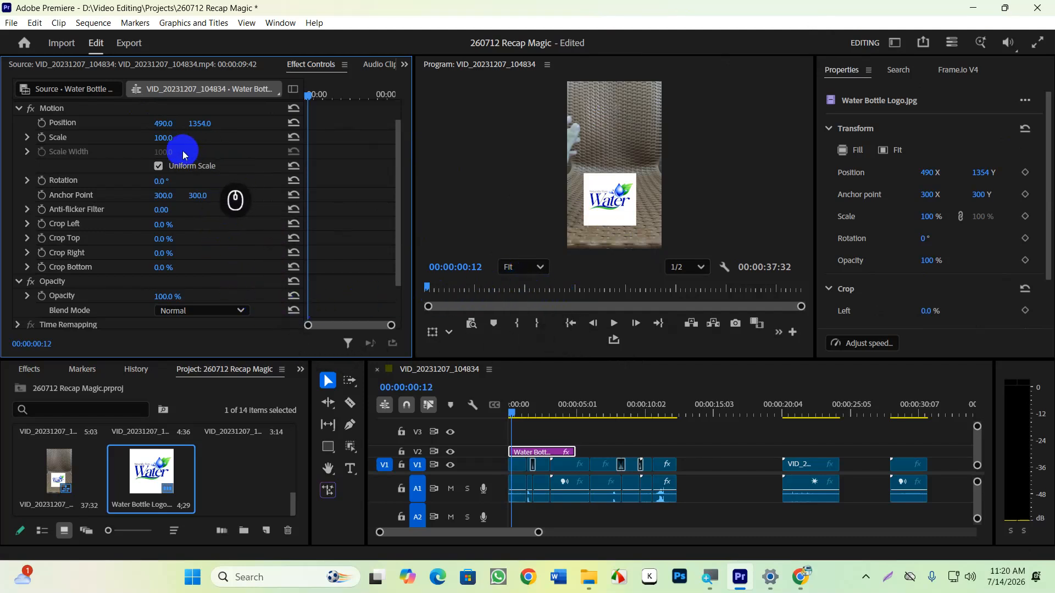
# Set the logo clip's scale to 50
pyautogui.moveTo(160, 140)
pyautogui.mouseDown()
pyautogui.moveTo(138, 145)
pyautogui.moveTo(176, 137)
pyautogui.mouseUp()
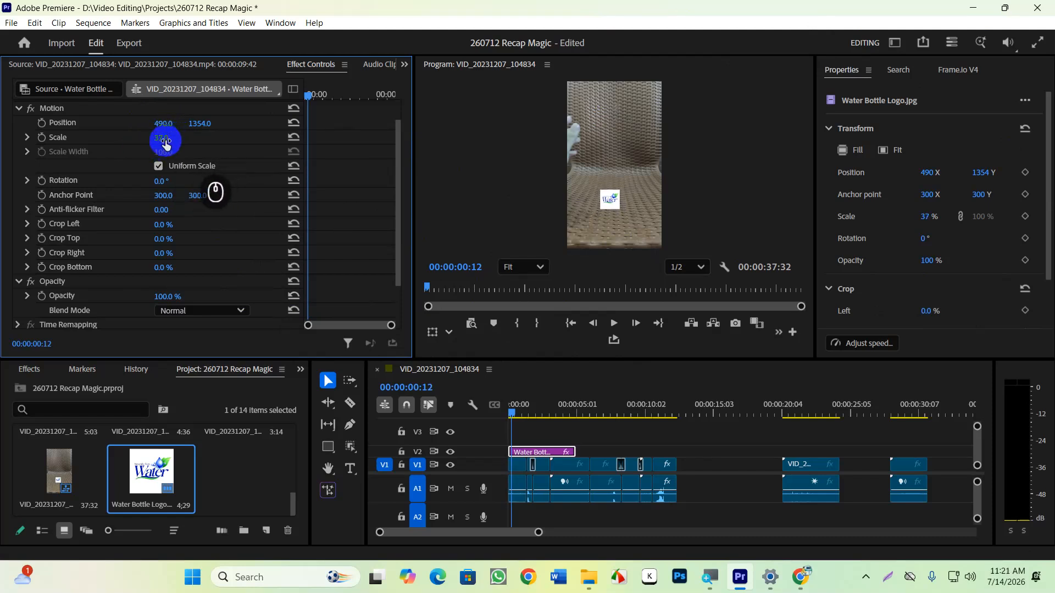
pyautogui.click(174, 138)
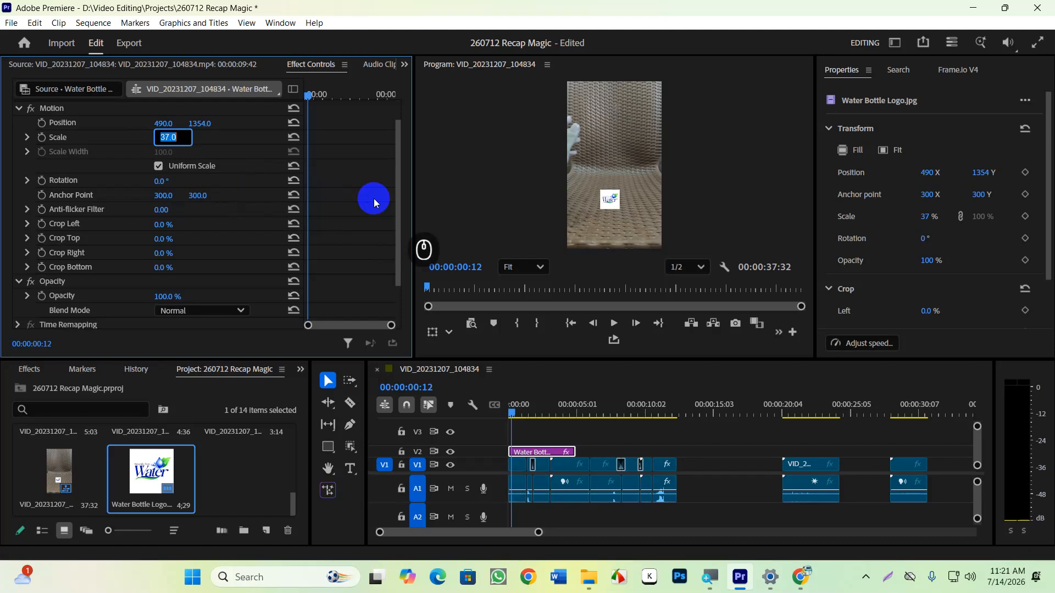
pyautogui.write('50')
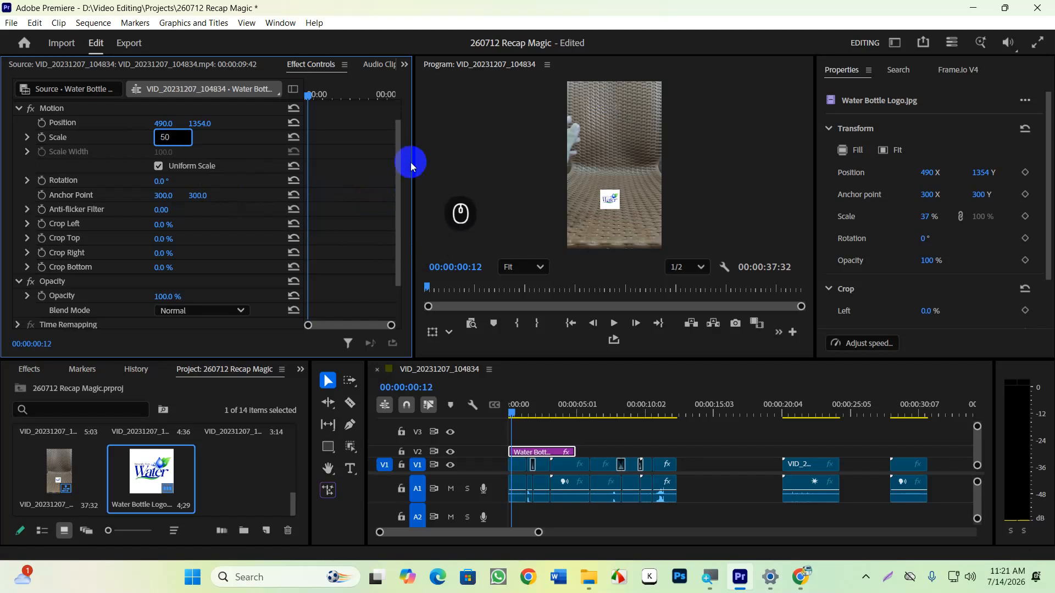
pyautogui.click(245, 155)
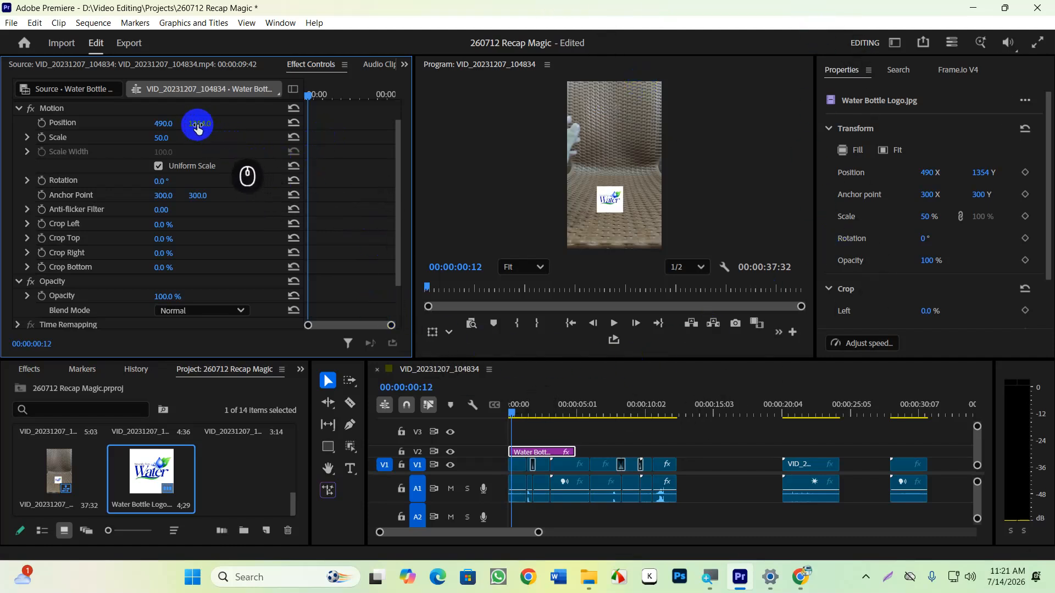
# Move the logo to the upper-right corner of the video frame, at position 895, 193
pyautogui.moveTo(198, 124); pyautogui.dragTo(176, 134)
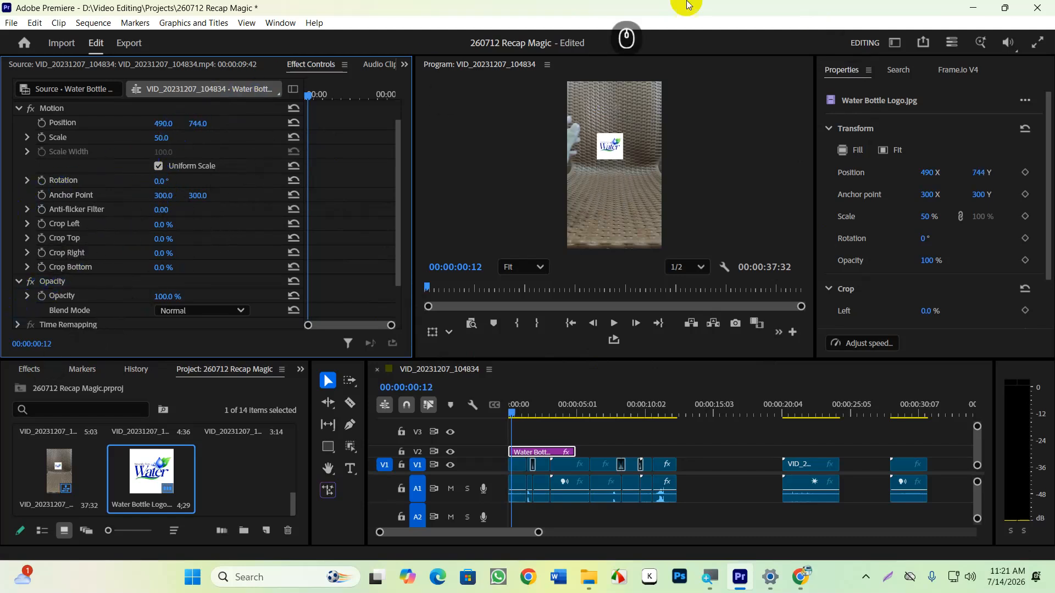
pyautogui.moveTo(196, 128); pyautogui.dragTo(372, 124)
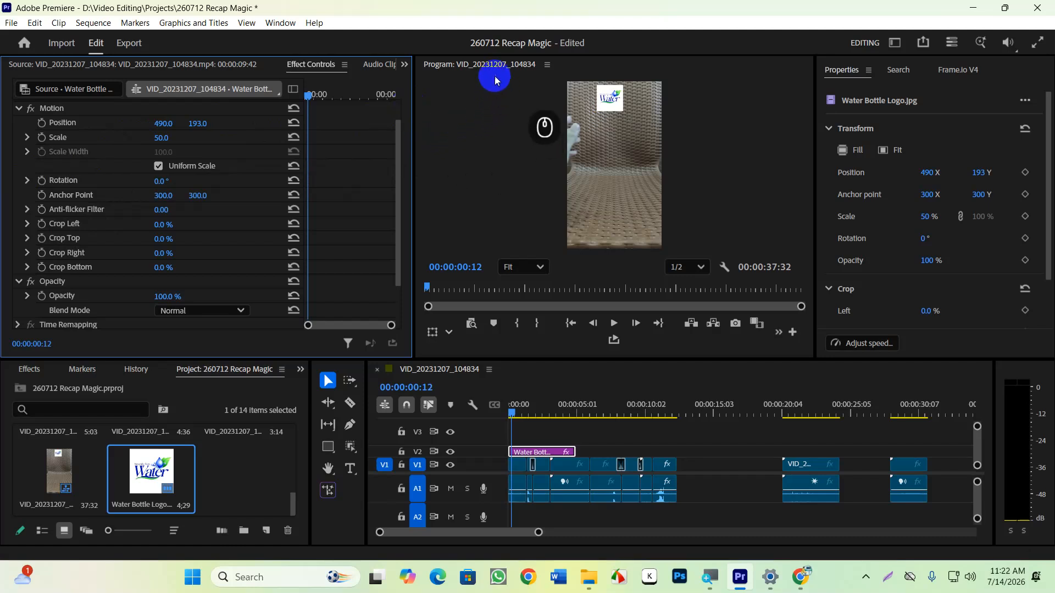
pyautogui.moveTo(162, 128); pyautogui.dragTo(438, 122)
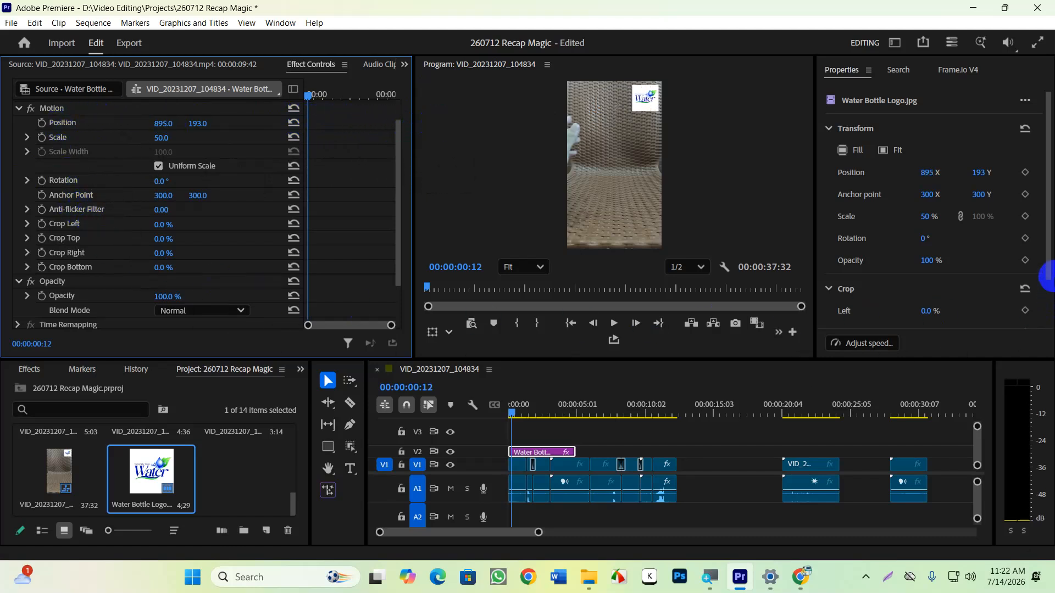
# Play the sequence from its start to review the logo overlay, and deselect the logo clip
pyautogui.click(506, 413)
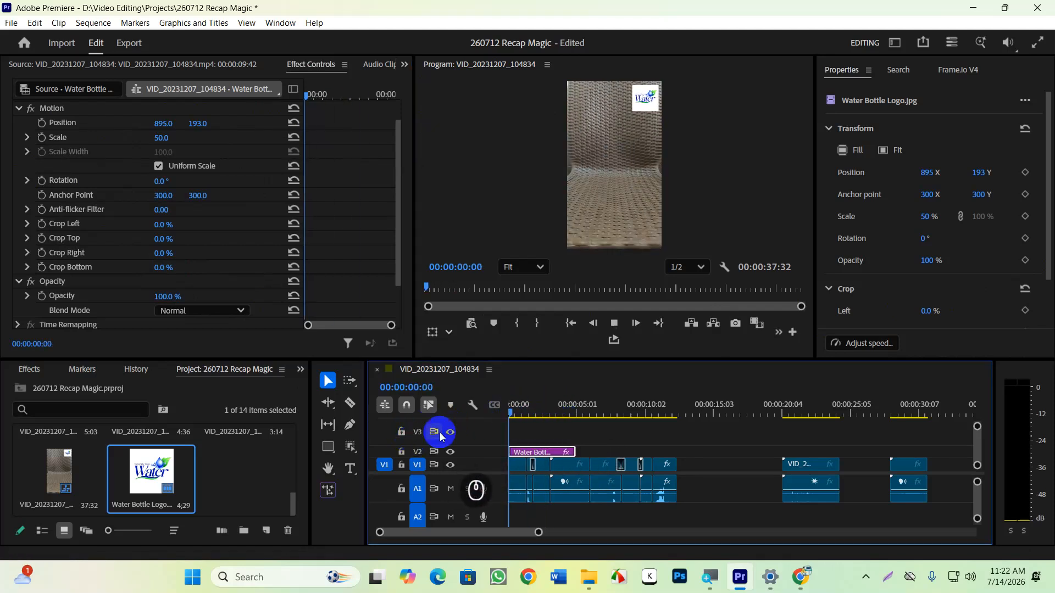
pyautogui.press('space')
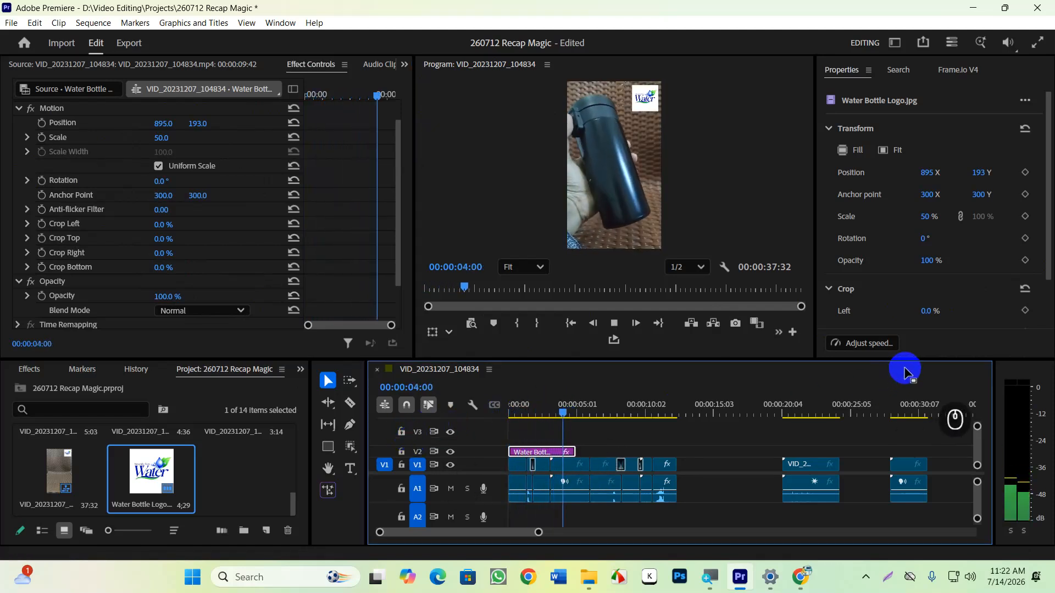
pyautogui.press('space')
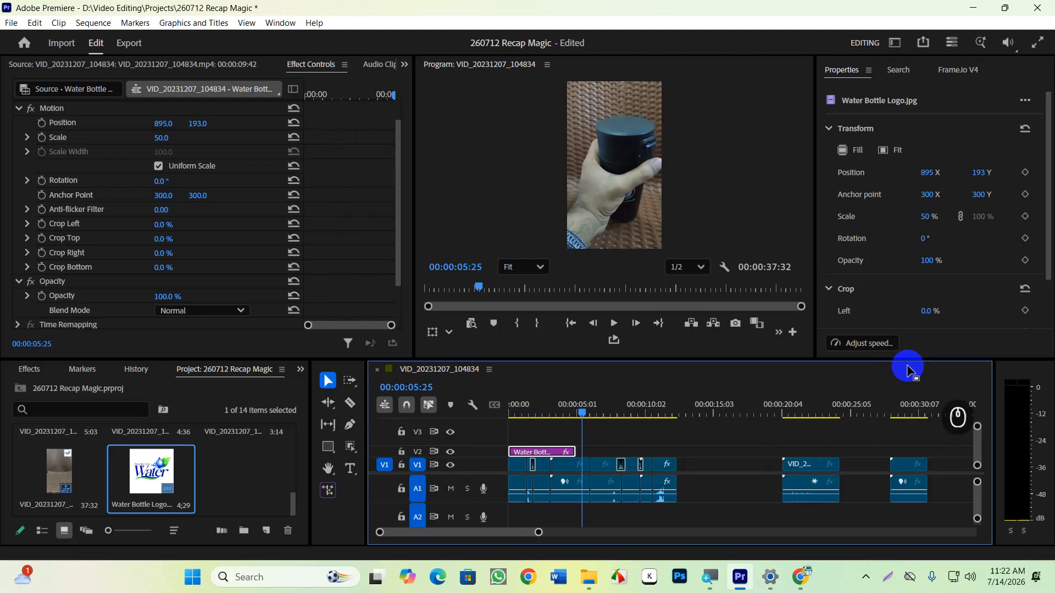
pyautogui.click(605, 453)
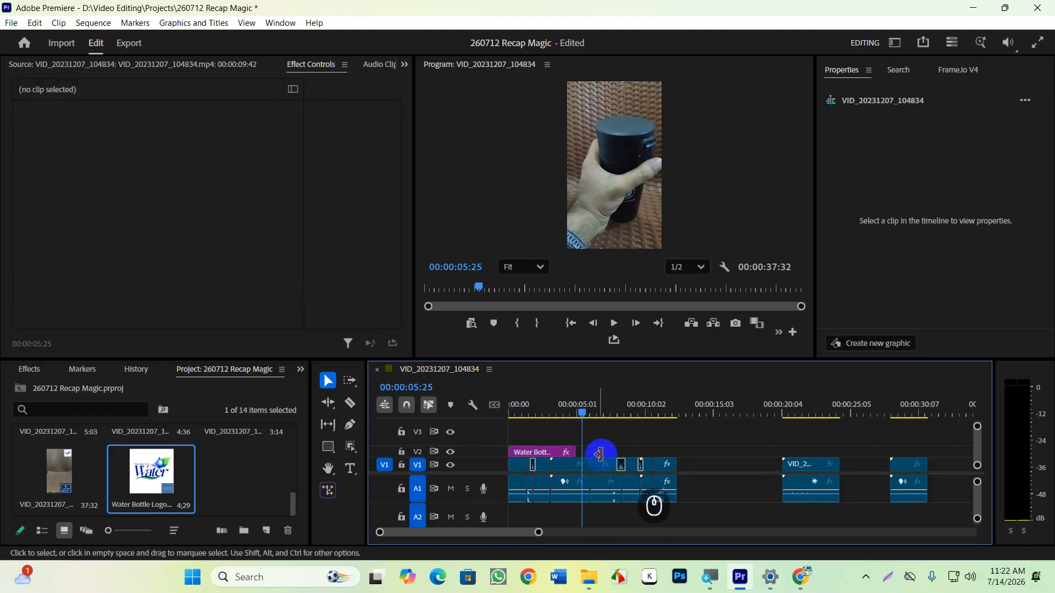
pyautogui.moveTo(547, 459)
pyautogui.mouseDown()
pyautogui.moveTo(582, 462)
pyautogui.moveTo(569, 451)
pyautogui.moveTo(632, 434)
pyautogui.mouseUp()
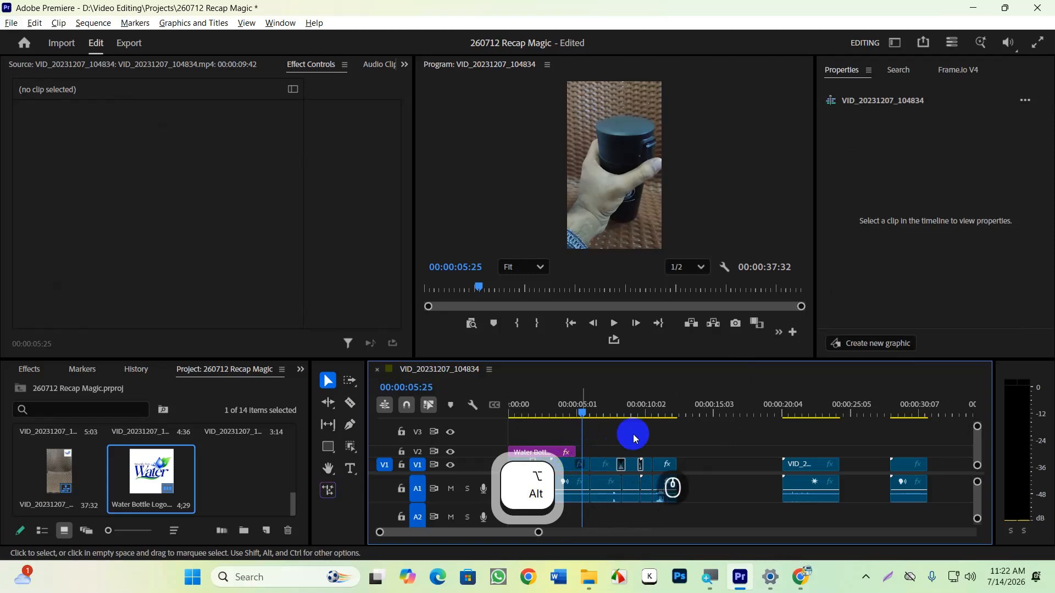
pyautogui.click(528, 415)
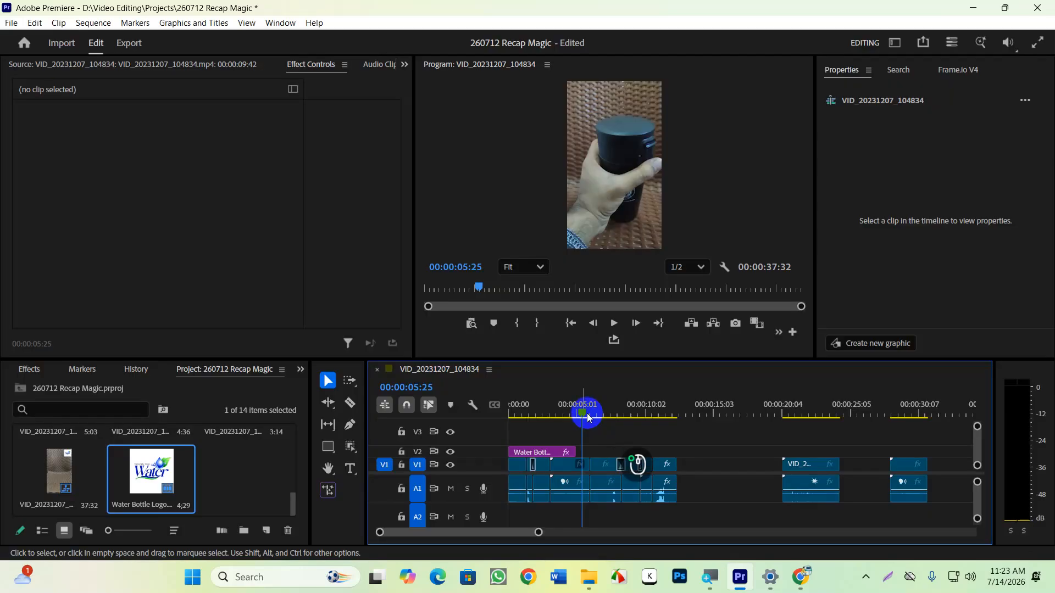
pyautogui.click(575, 423)
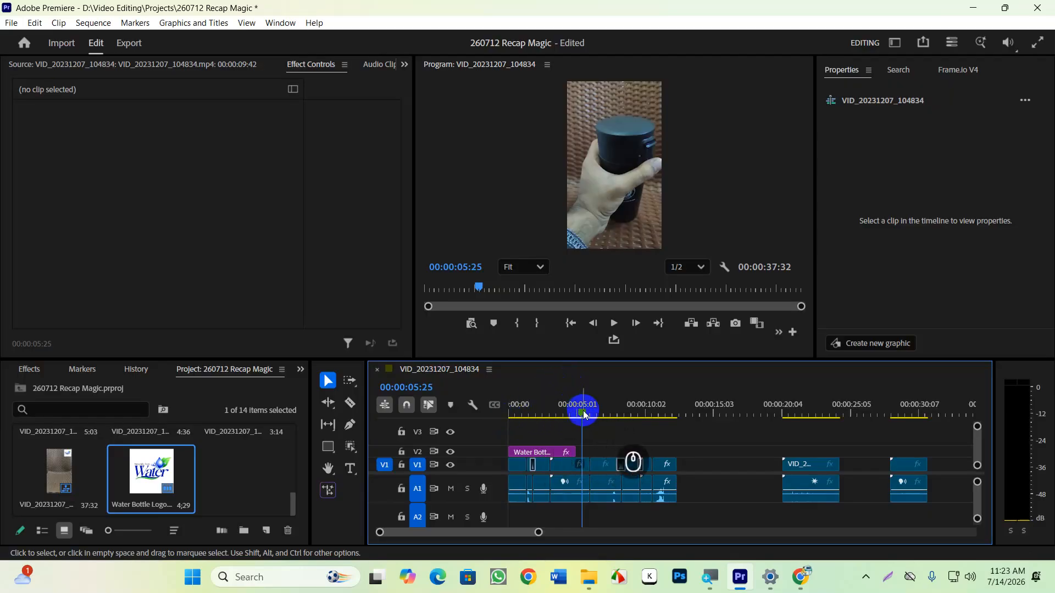
pyautogui.click(582, 420)
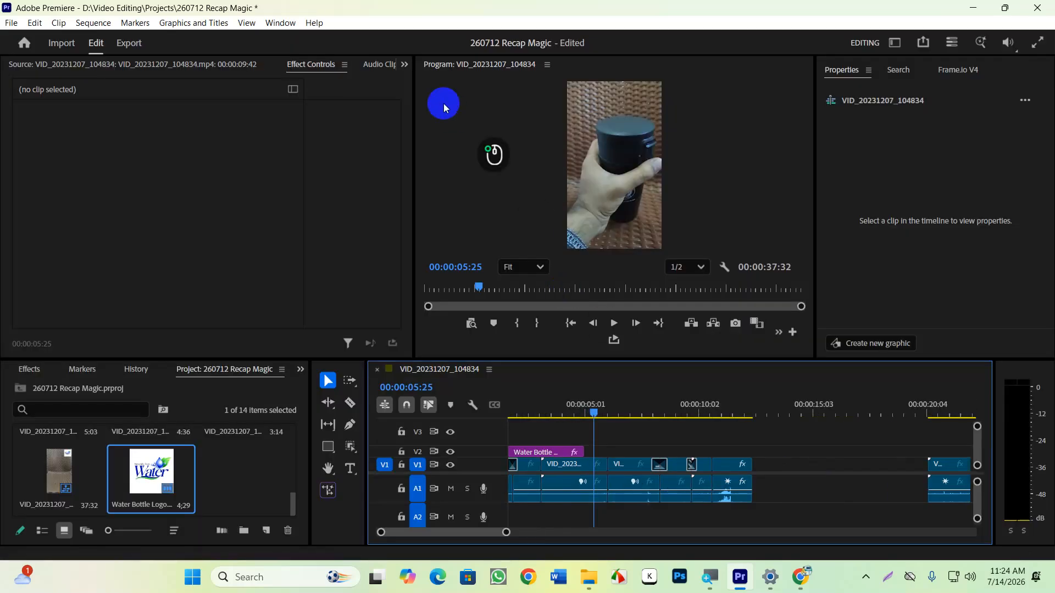
# Extend the logo clip on V2 to a duration of 00:00:12:24, ending with the first group of video clips, and play it back
pyautogui.moveTo(596, 415); pyautogui.dragTo(567, 418)
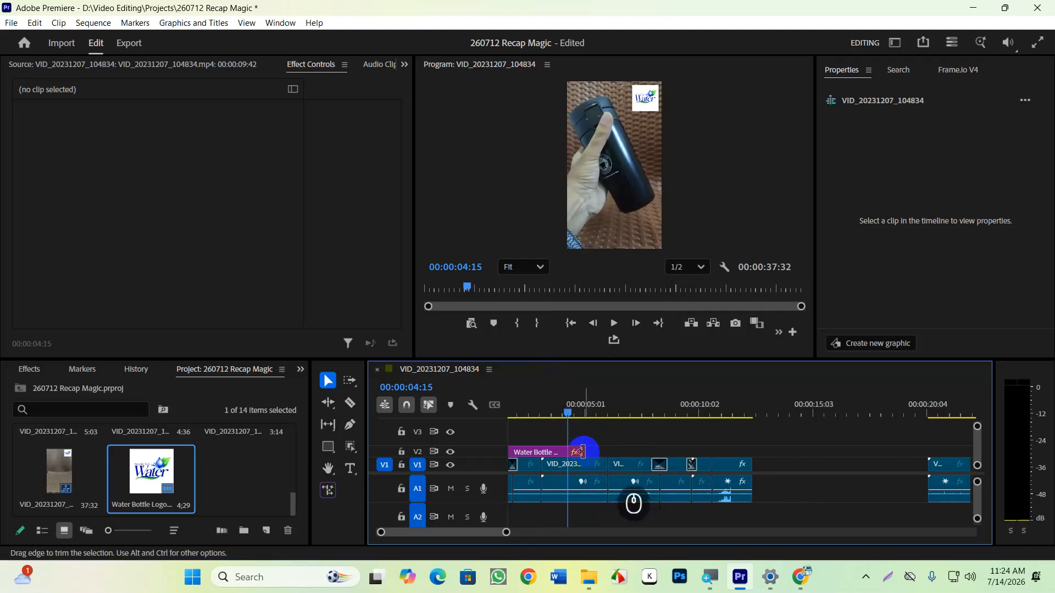
pyautogui.moveTo(591, 452); pyautogui.dragTo(751, 466)
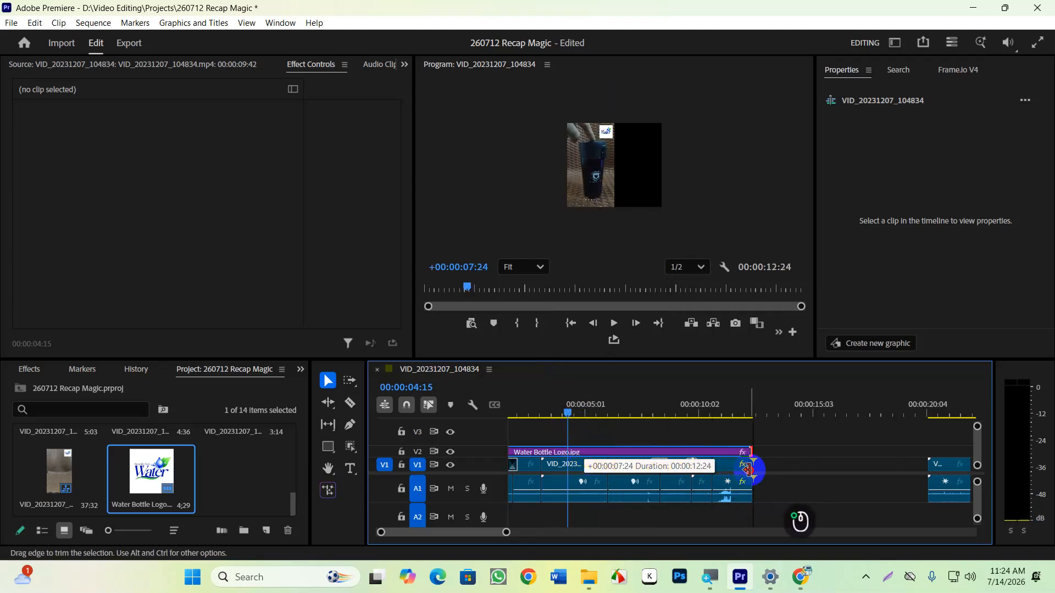
pyautogui.moveTo(648, 400); pyautogui.dragTo(619, 417)
pyautogui.press('space')
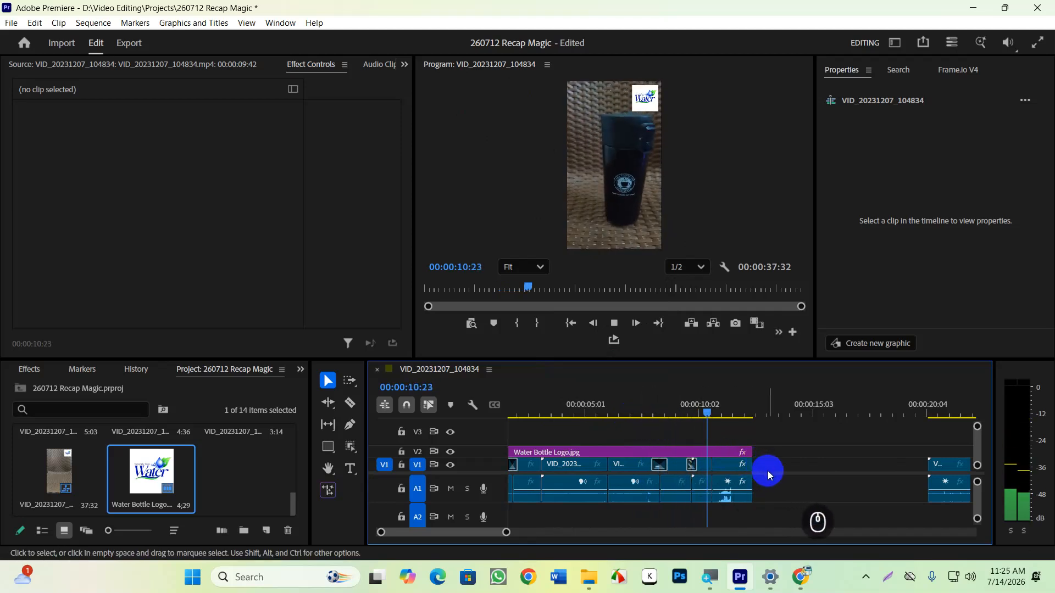
pyautogui.press('space')
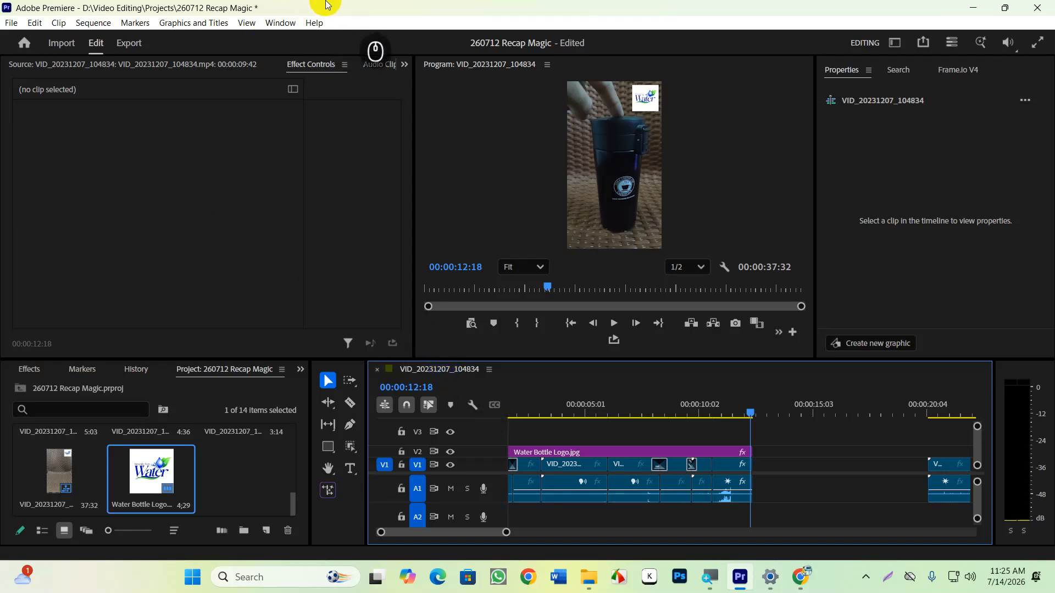
# Switch the workspace layout to Vertical
pyautogui.click(273, 24)
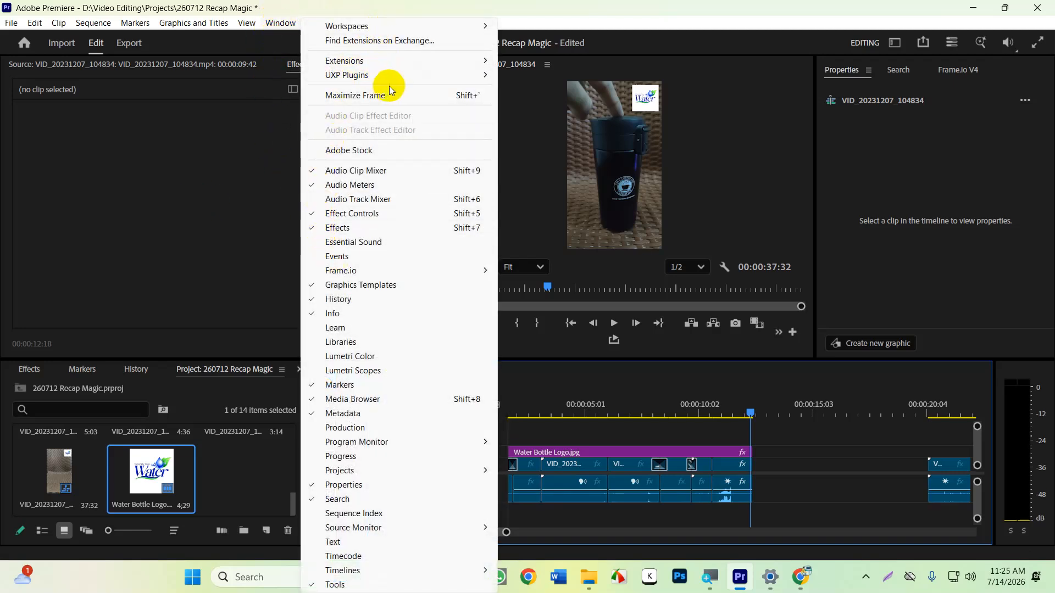
pyautogui.moveTo(379, 34)
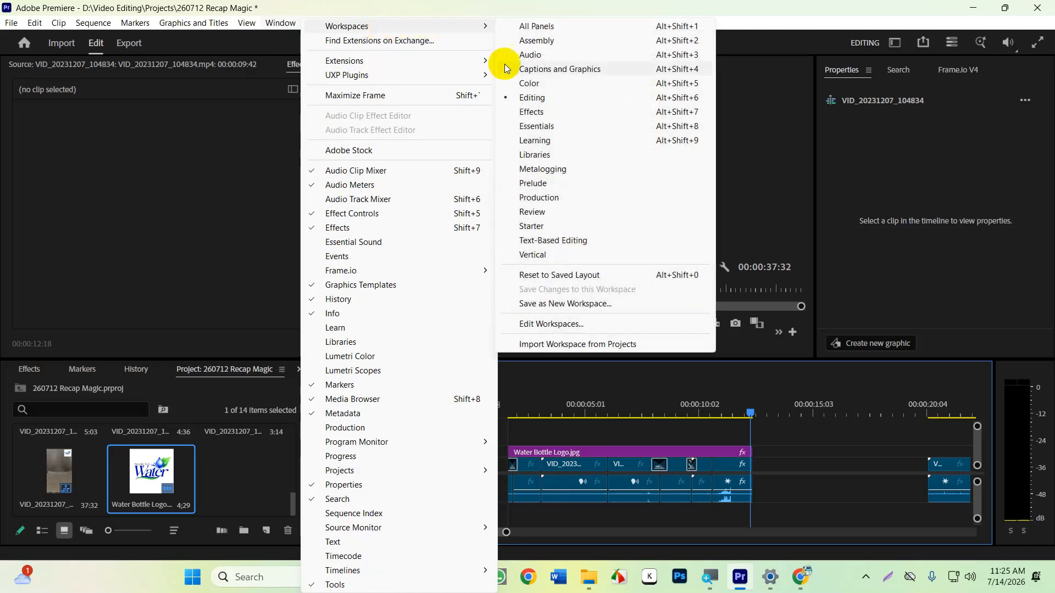
pyautogui.click(563, 255)
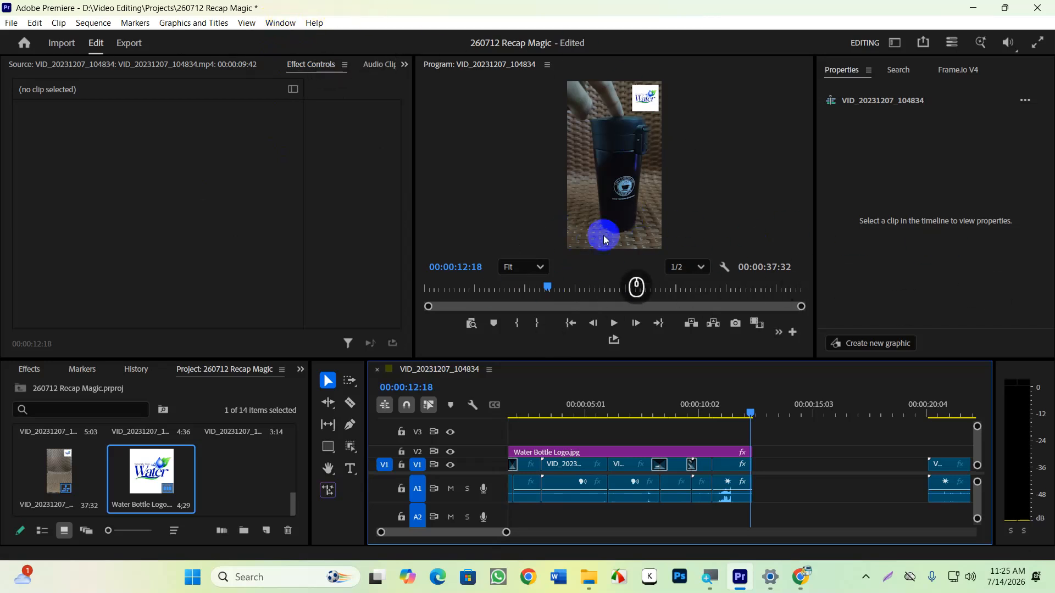
pyautogui.click(280, 75)
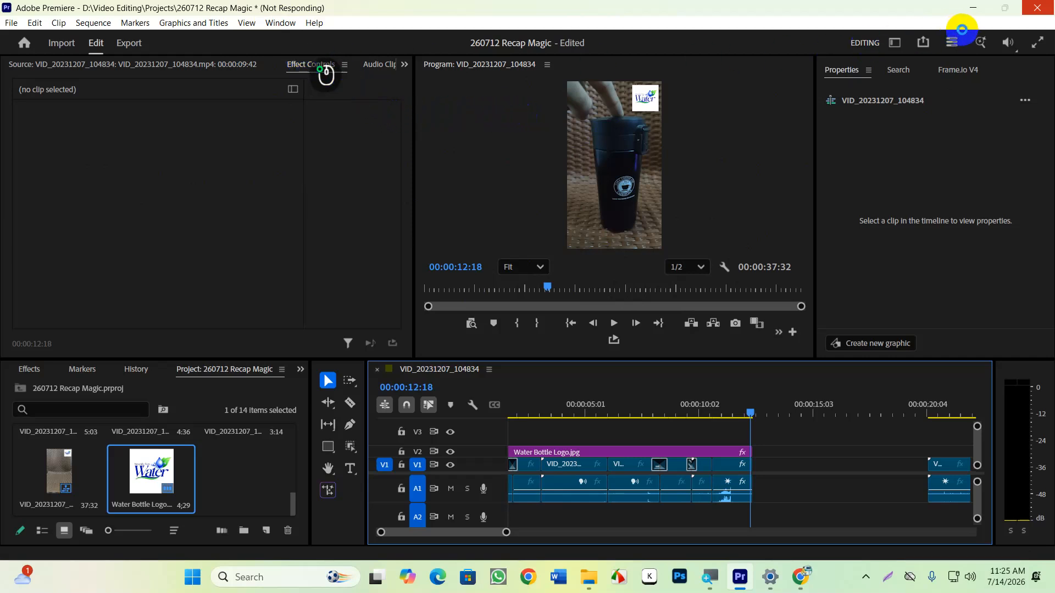
pyautogui.click(475, 19)
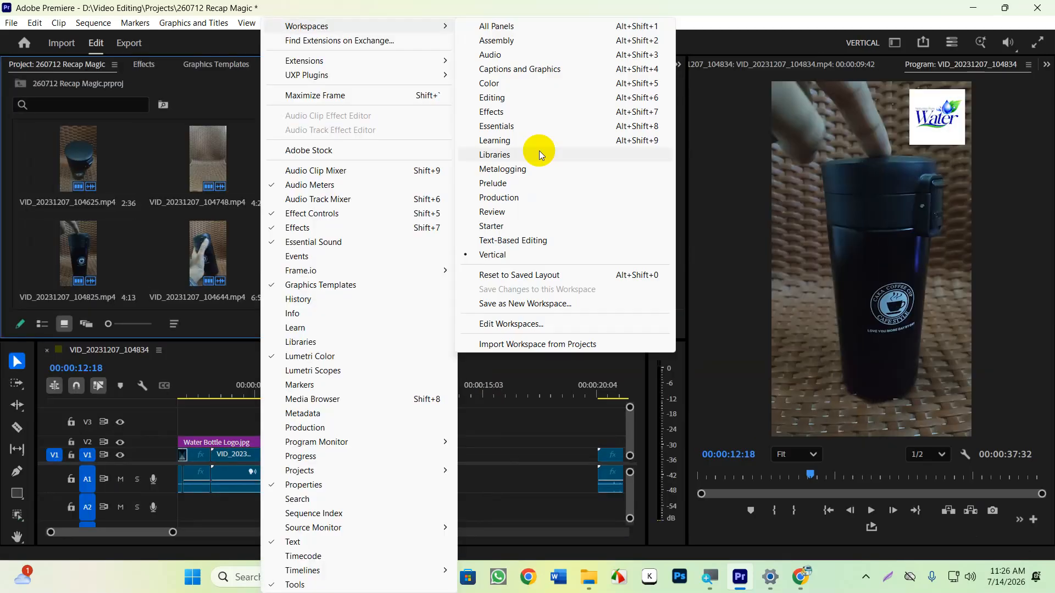
pyautogui.click(724, 259)
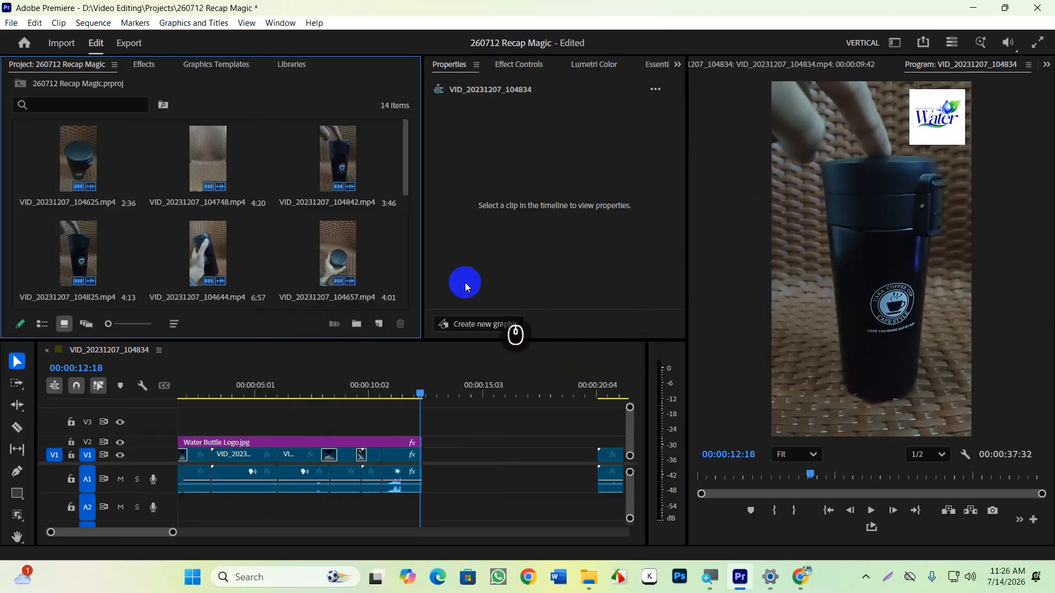
pyautogui.click(273, 26)
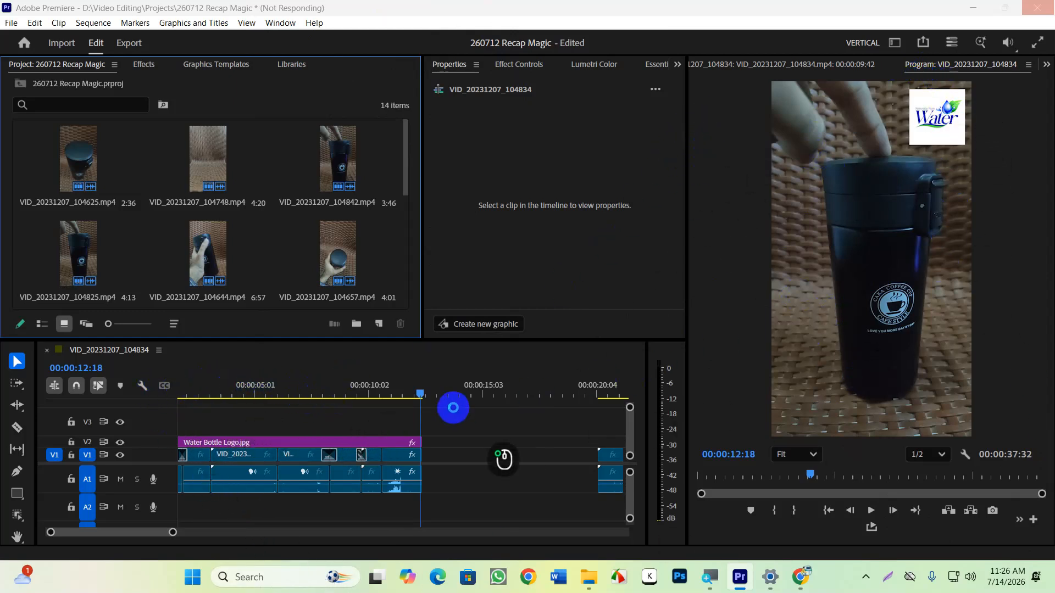
pyautogui.click(415, 400)
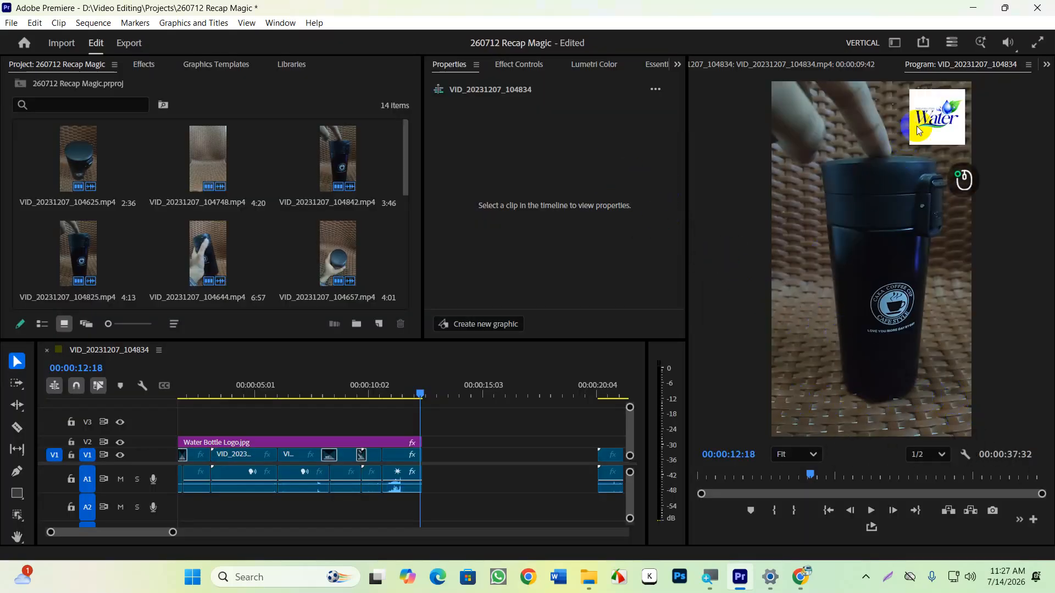
pyautogui.click(276, 23)
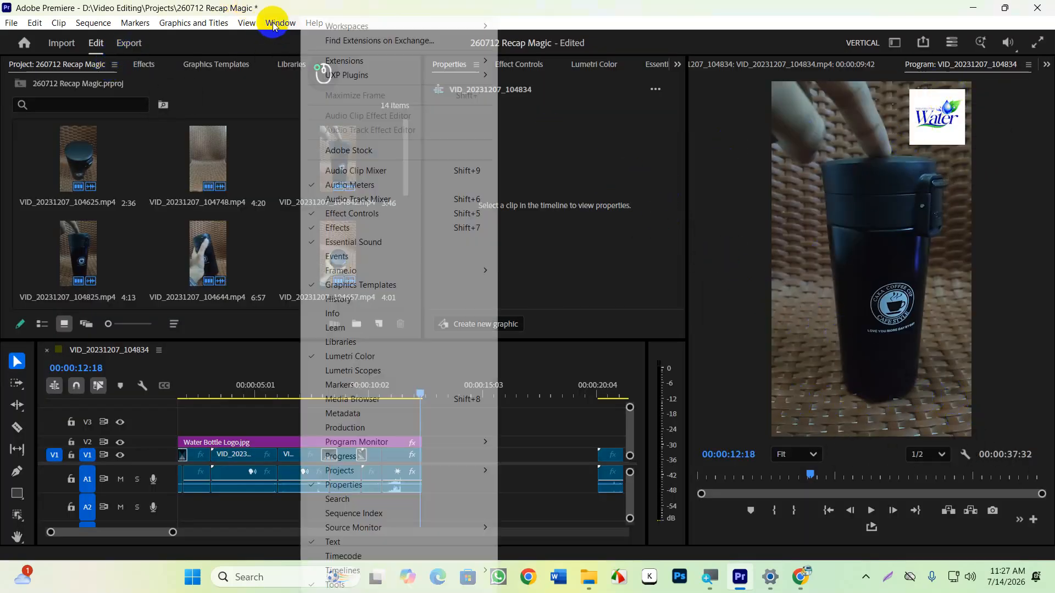
pyautogui.moveTo(392, 31)
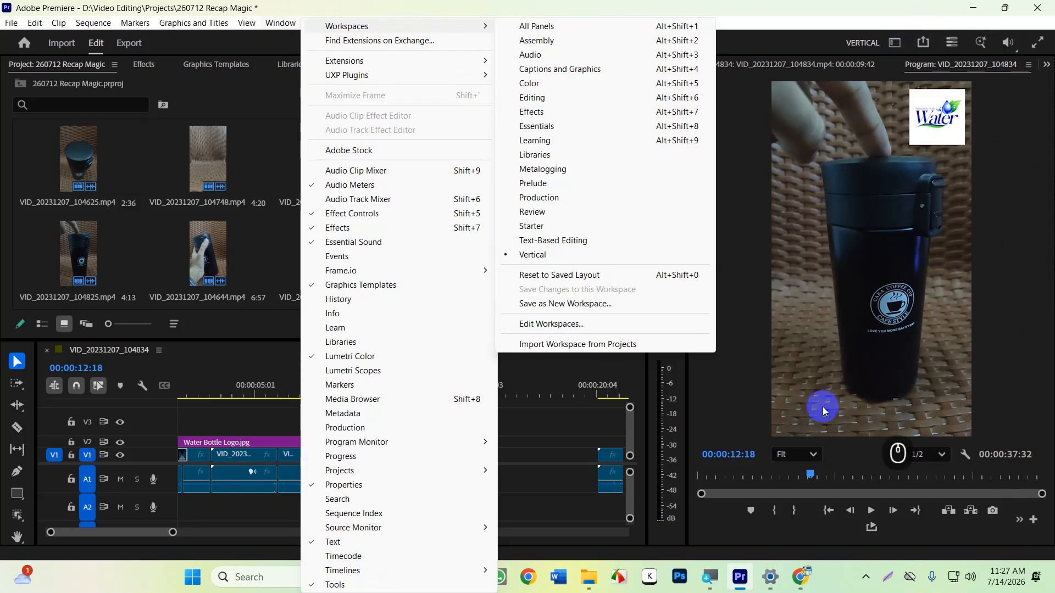
pyautogui.click(705, 393)
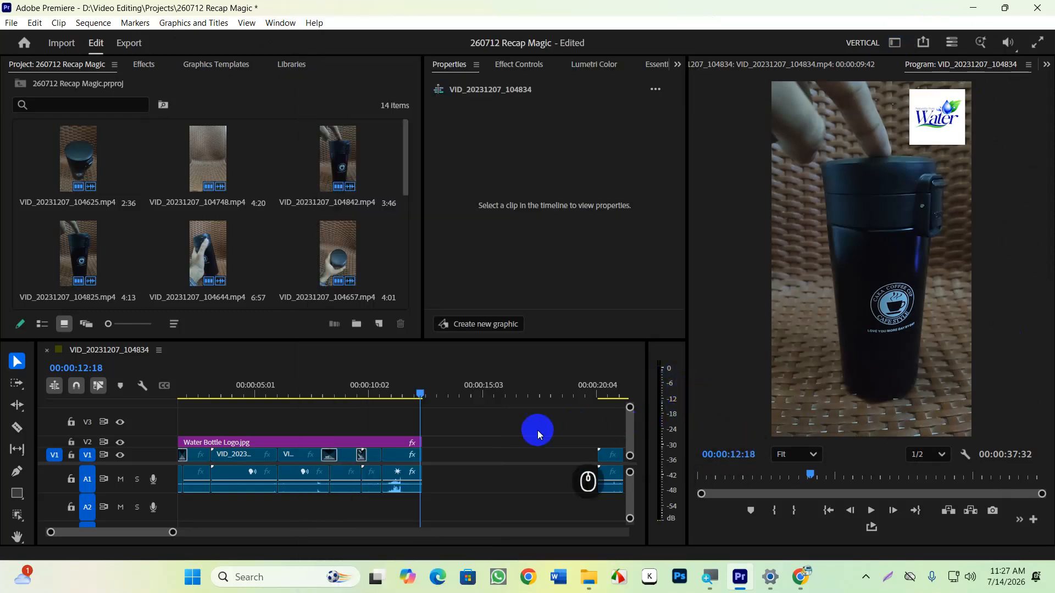